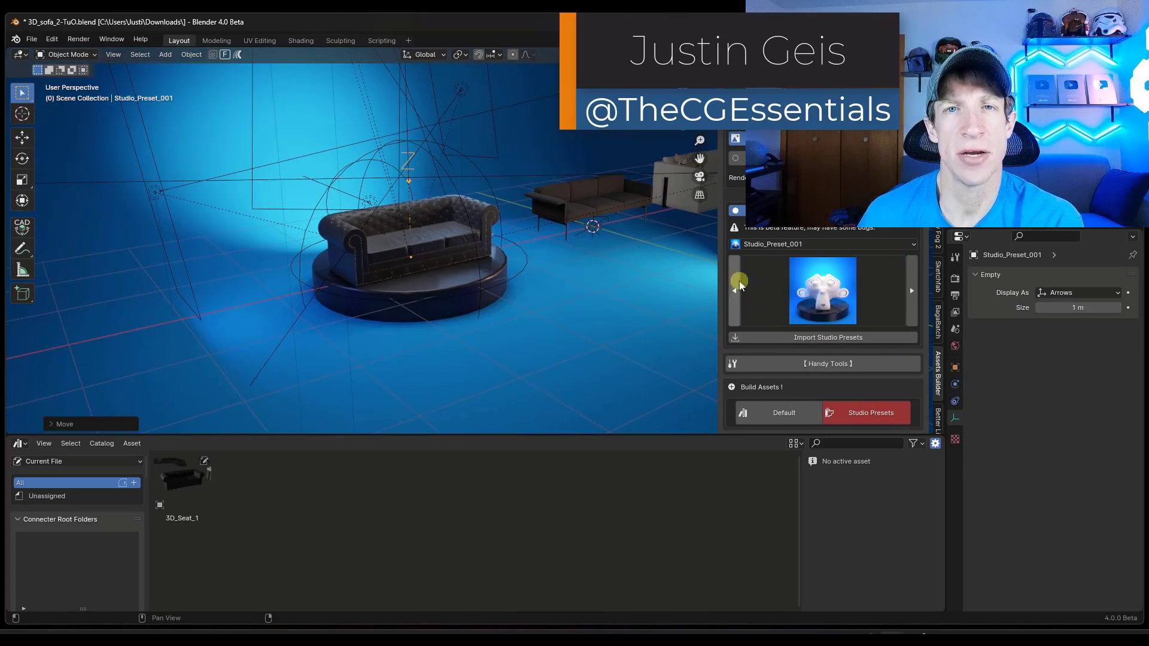
# Browse the studio lighting preset thumbnails in the Assets Library Builder, then close the grid.
pyautogui.click(871, 413)
pyautogui.click(833, 252)
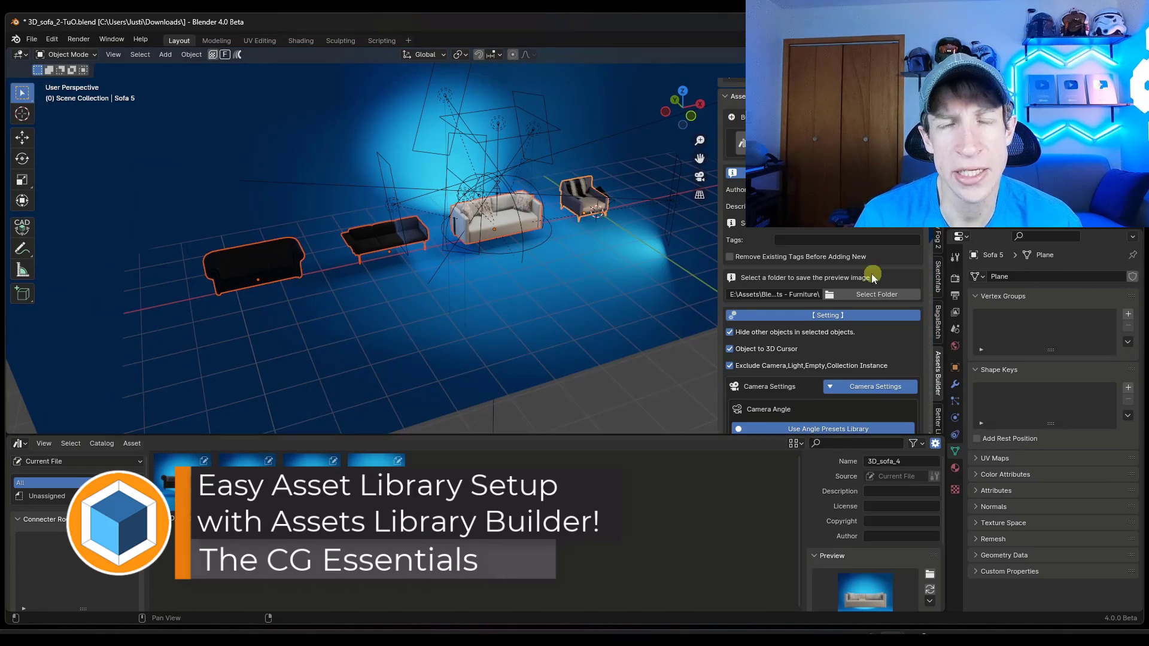
pyautogui.scroll(-5, 873, 277)
pyautogui.click(823, 269)
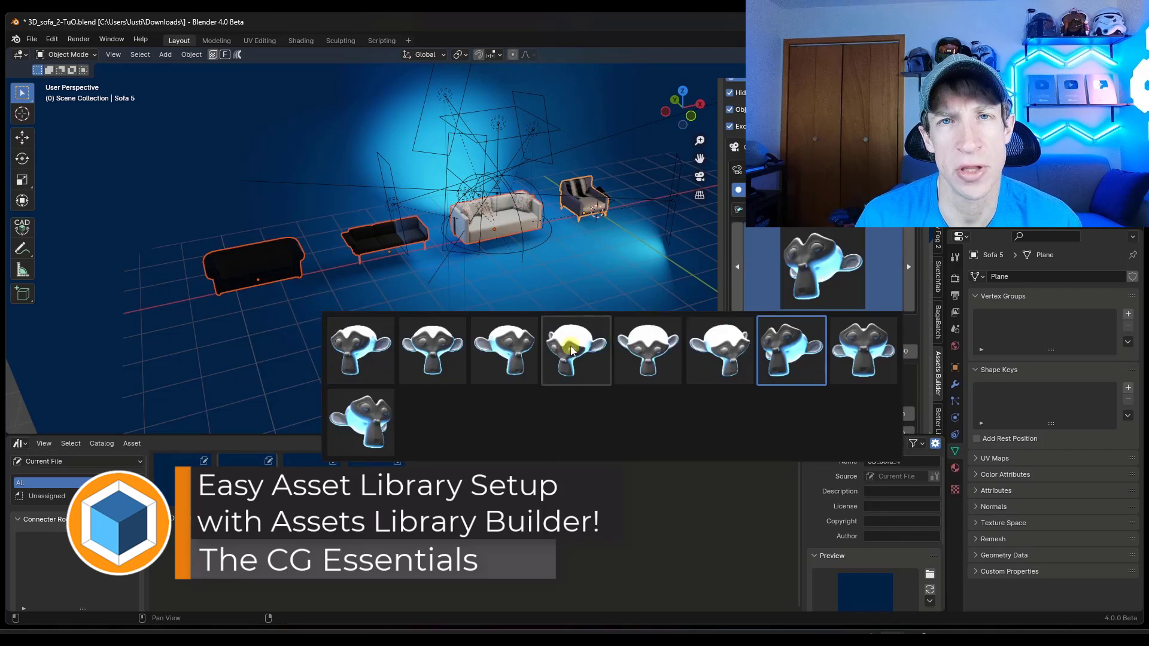
pyautogui.click(572, 350)
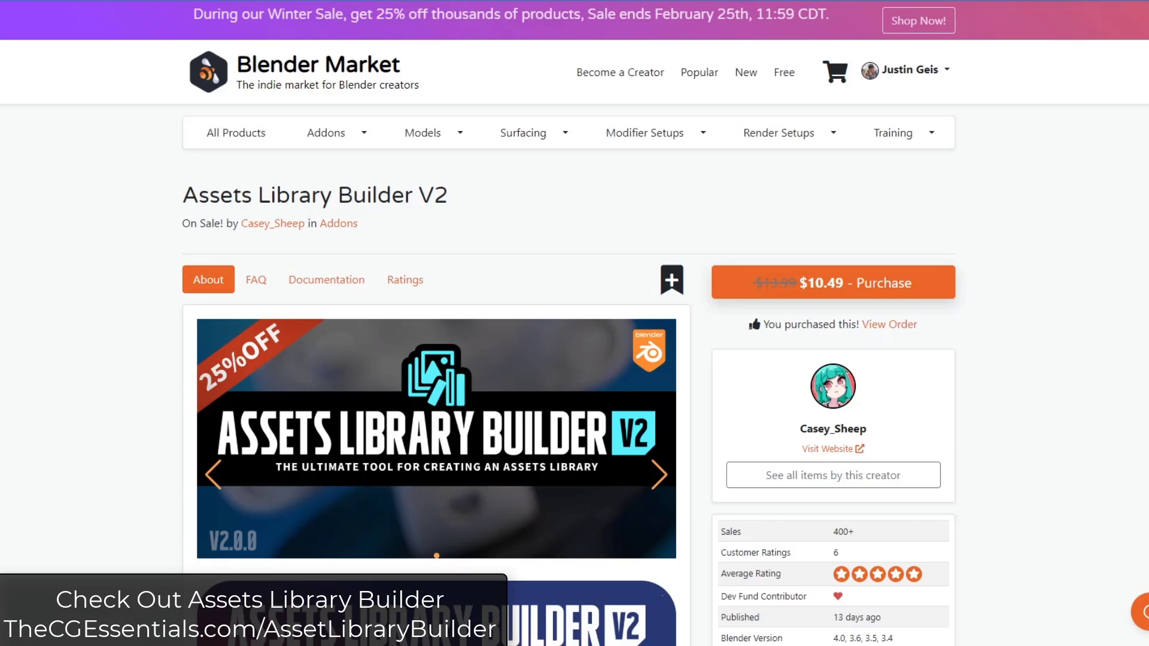
pyautogui.scroll(-3, 574, 323)
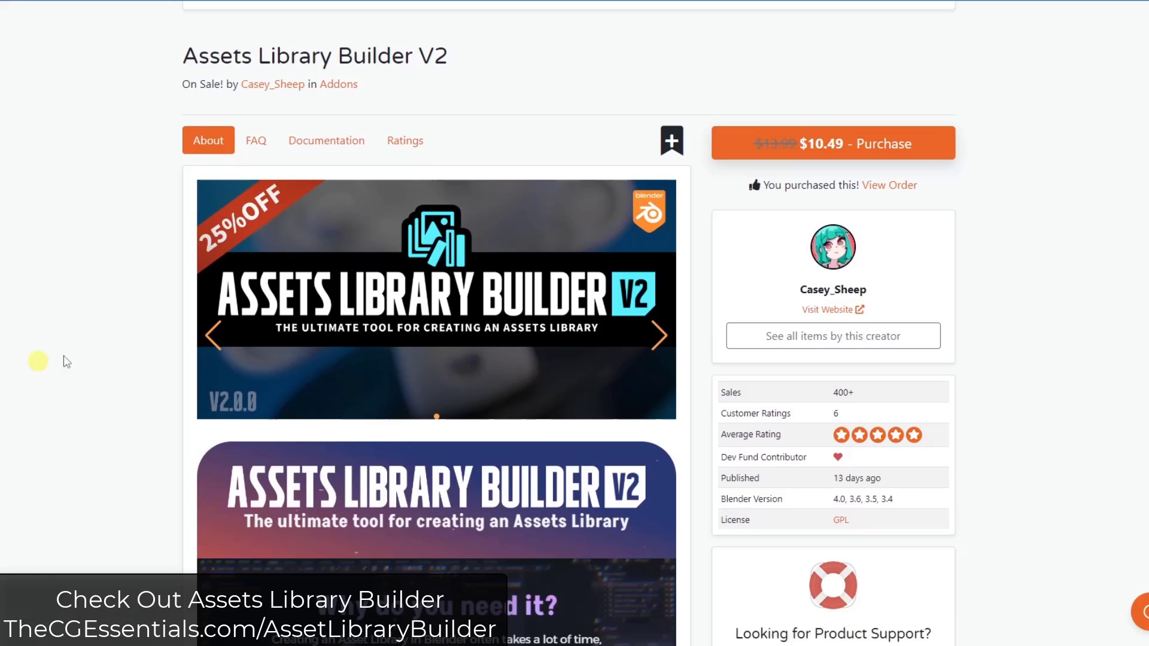
pyautogui.scroll(-5, 154, 423)
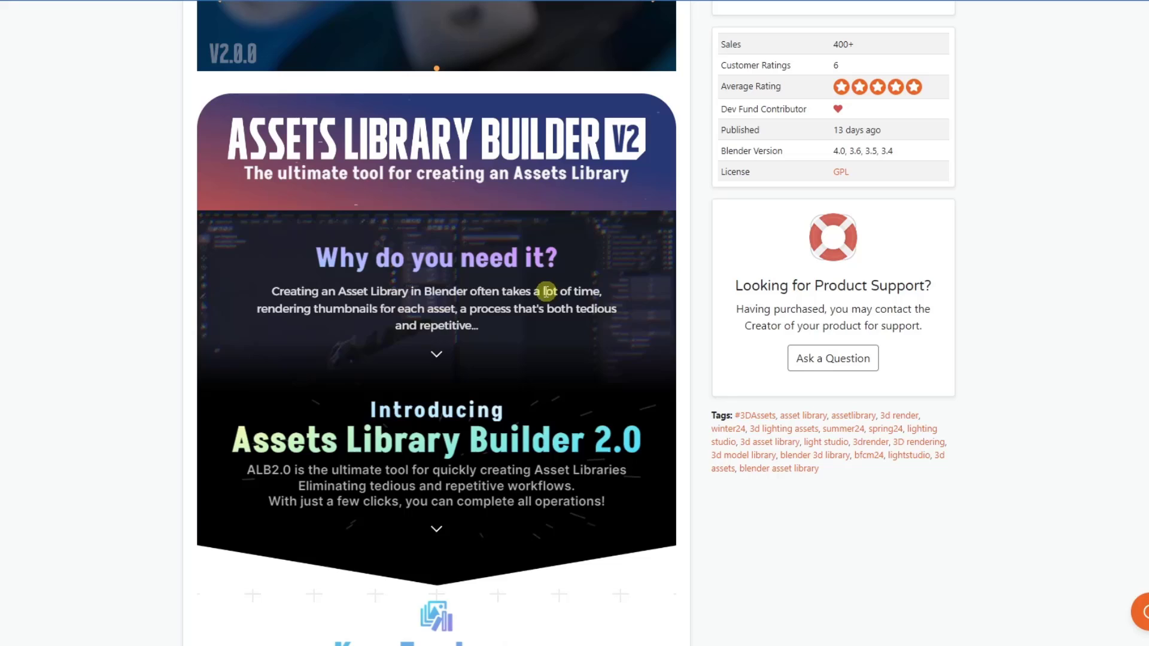
pyautogui.scroll(-10, 476, 316)
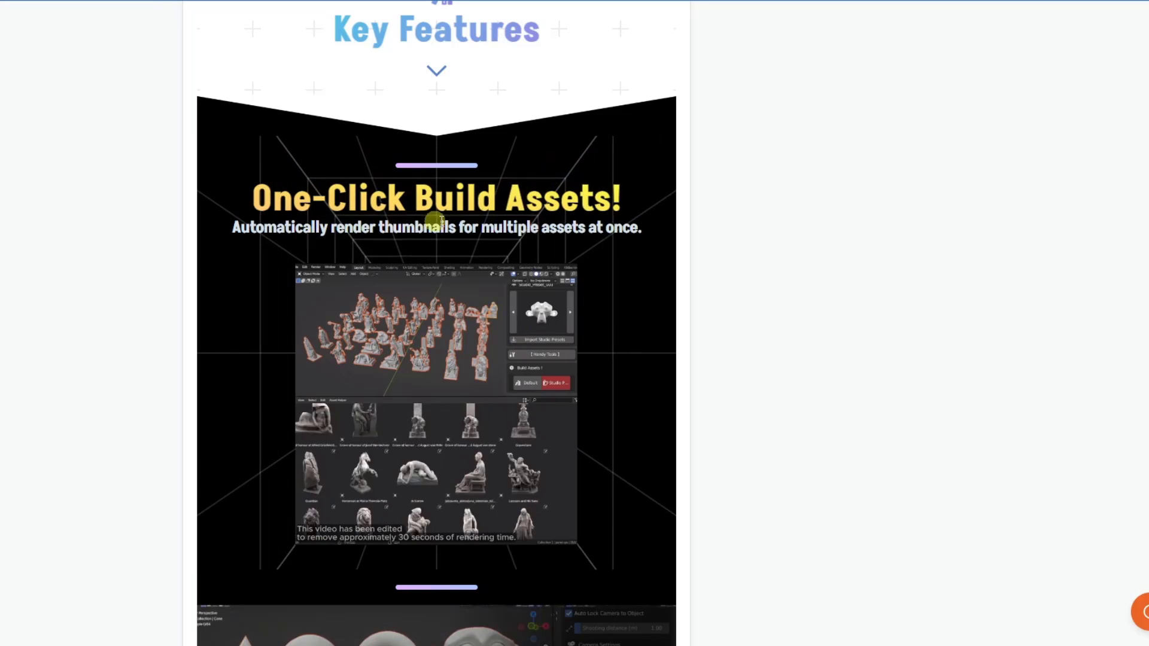
pyautogui.scroll(-2, 436, 323)
pyautogui.scroll(-11, 437, 323)
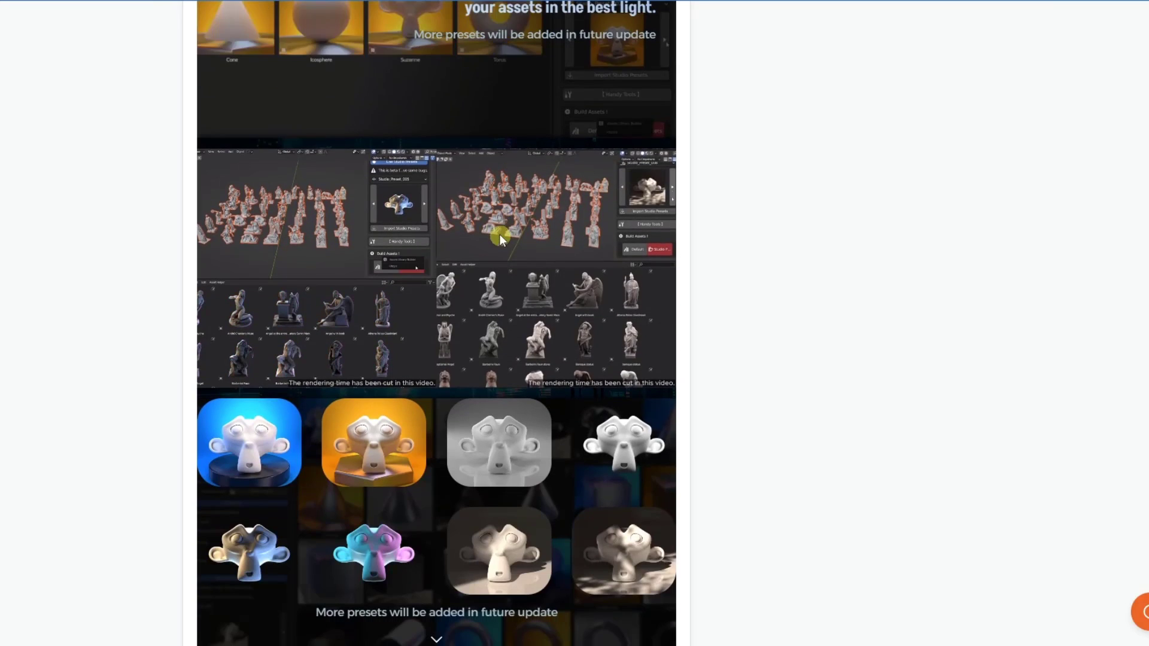
pyautogui.scroll(-8, 509, 254)
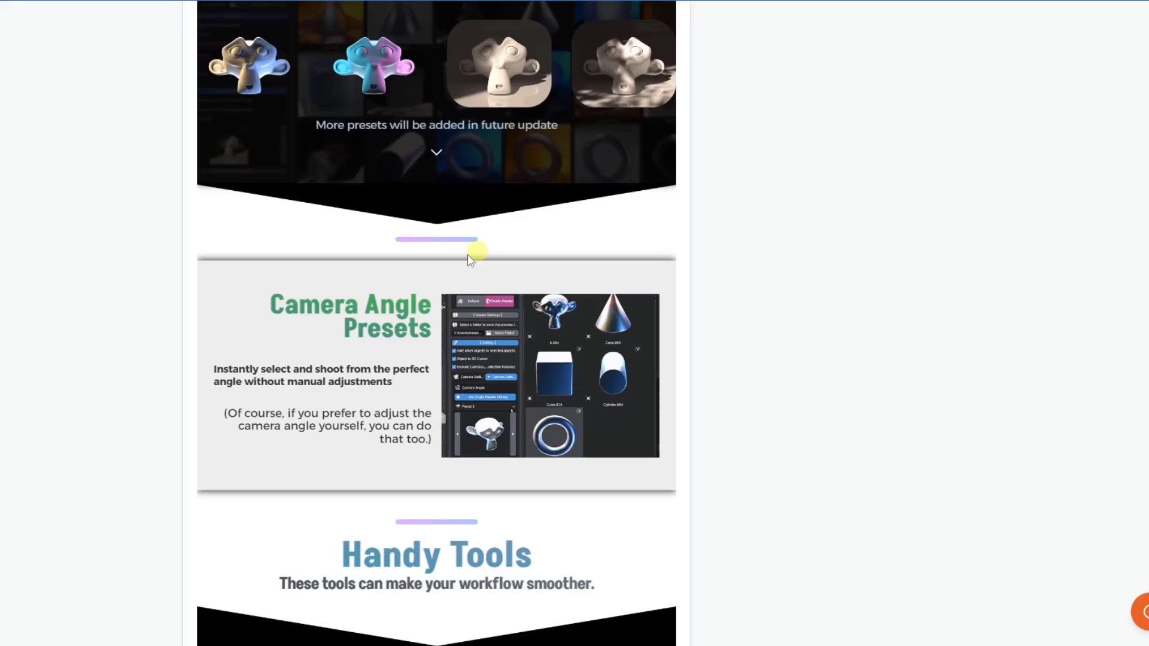
pyautogui.scroll(-5, 403, 235)
pyautogui.scroll(14, 403, 236)
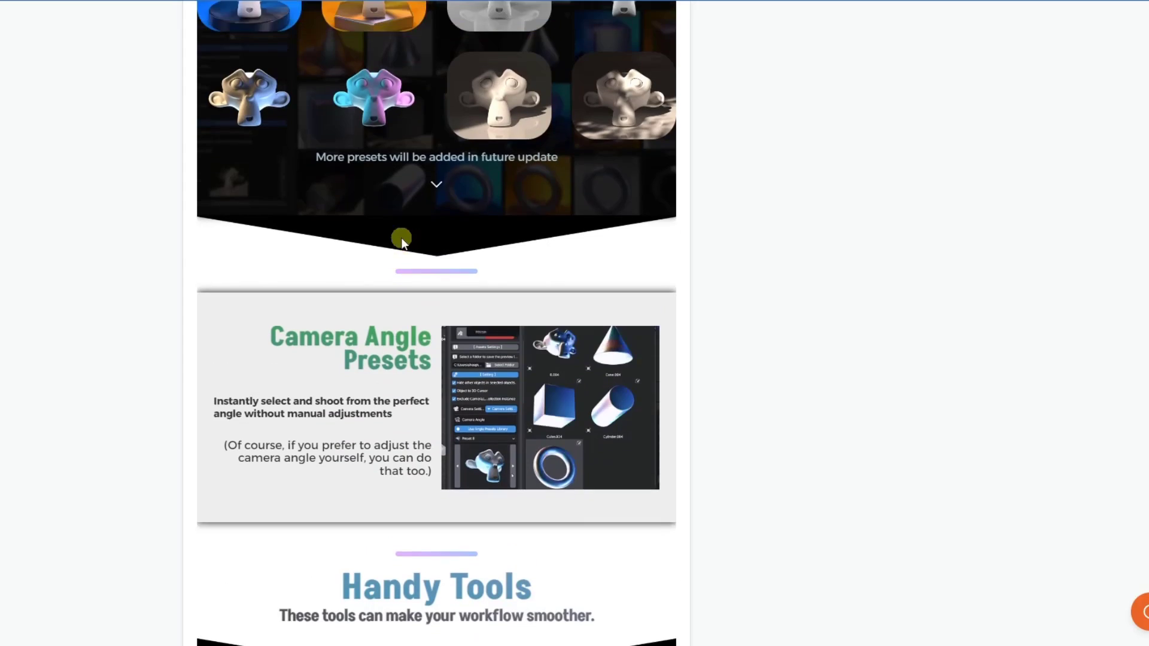
pyautogui.scroll(15, 402, 230)
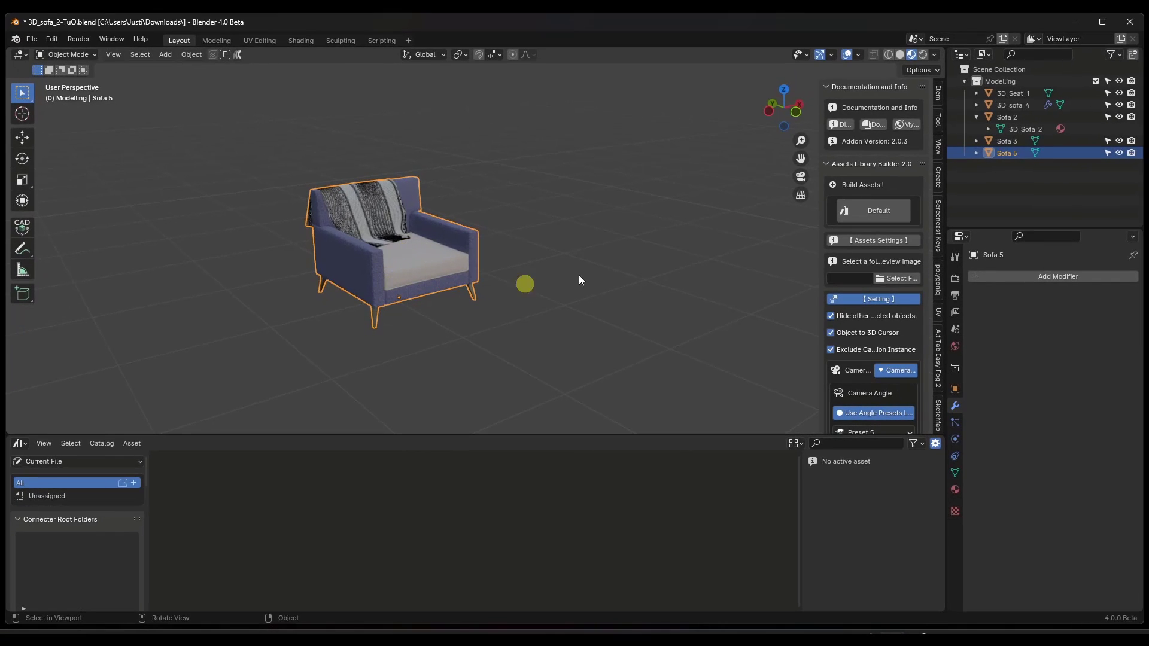
# Mark Sofa 5 as a library asset from the Outliner.
pyautogui.rightClick(1006, 161)
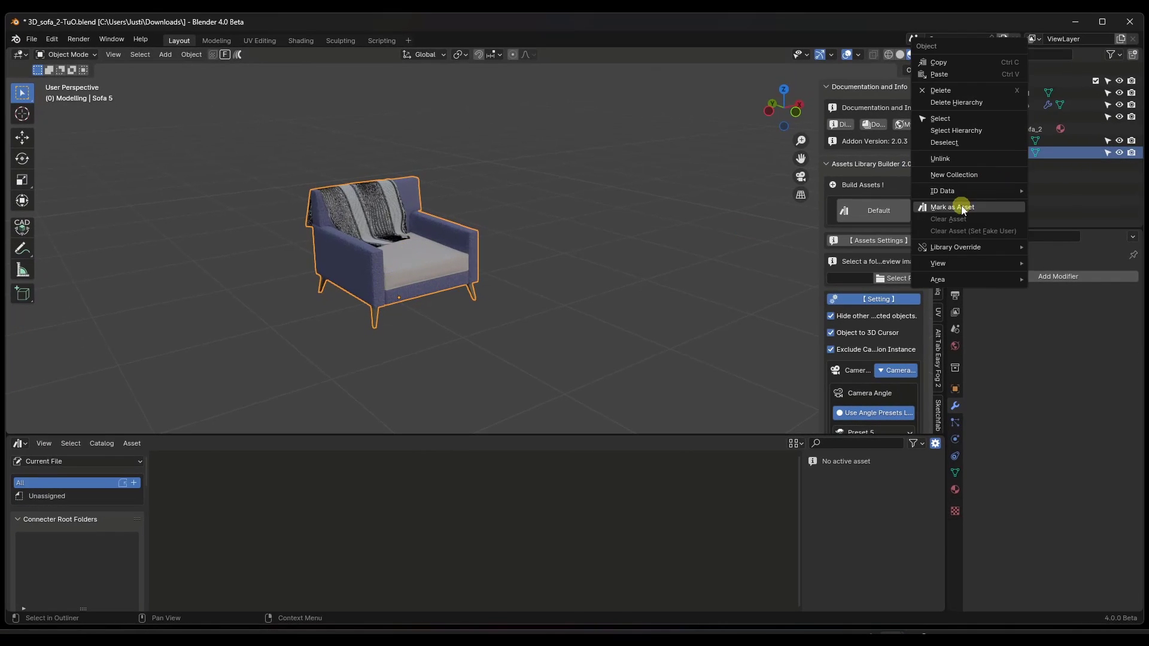
pyautogui.click(1011, 207)
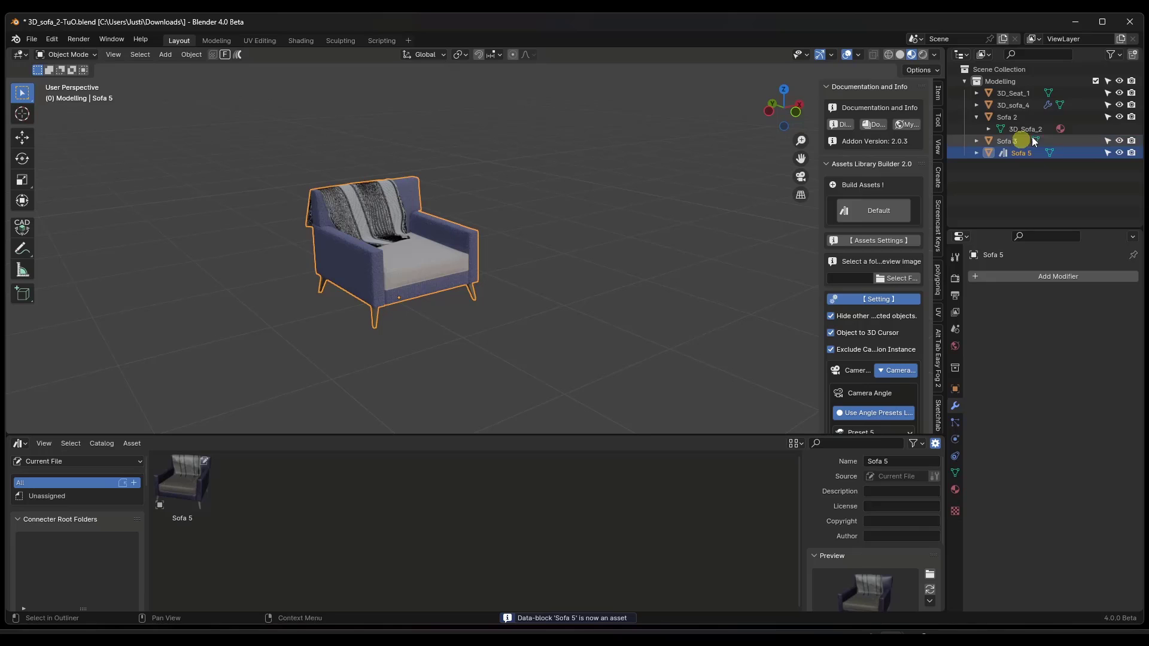
pyautogui.scroll(-6, 410, 261)
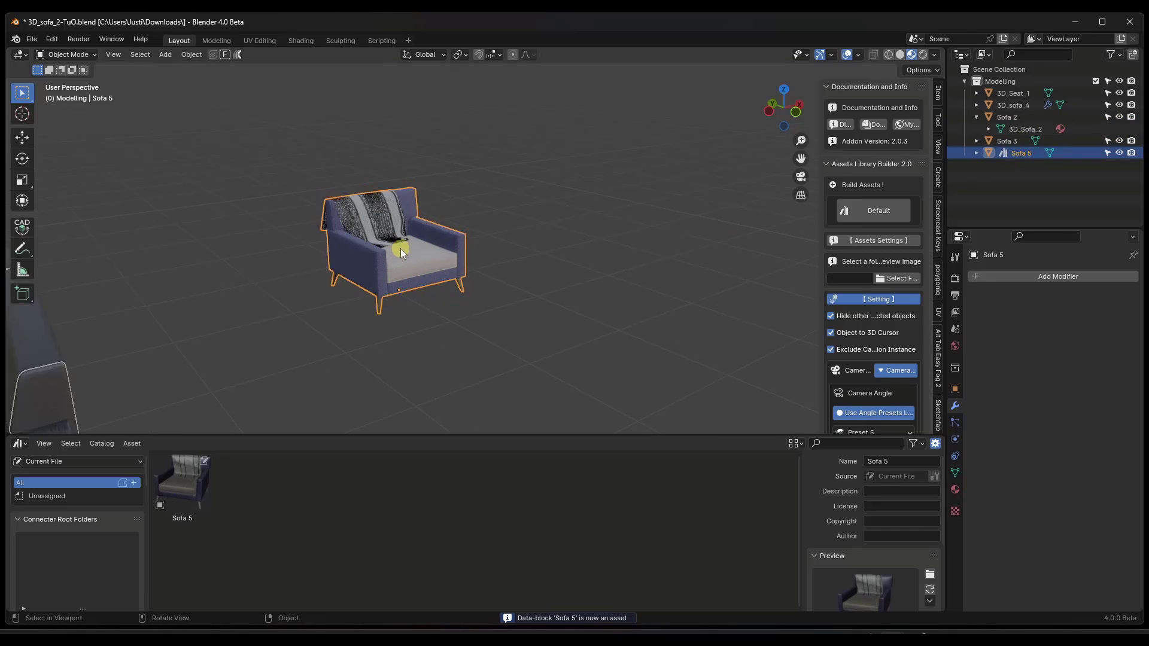
pyautogui.scroll(2, 437, 217)
# Select the white sofa 3D_sofa_4 and mark it as a library asset.
pyautogui.click(437, 298)
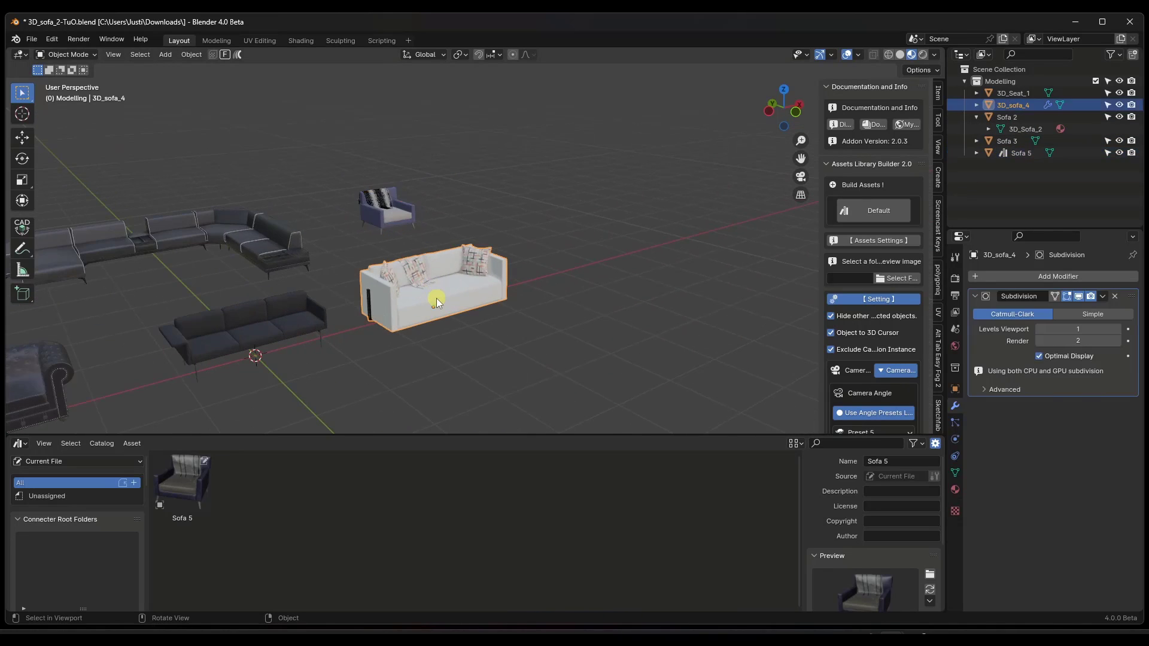
pyautogui.scroll(4, 434, 275)
pyautogui.rightClick(1014, 108)
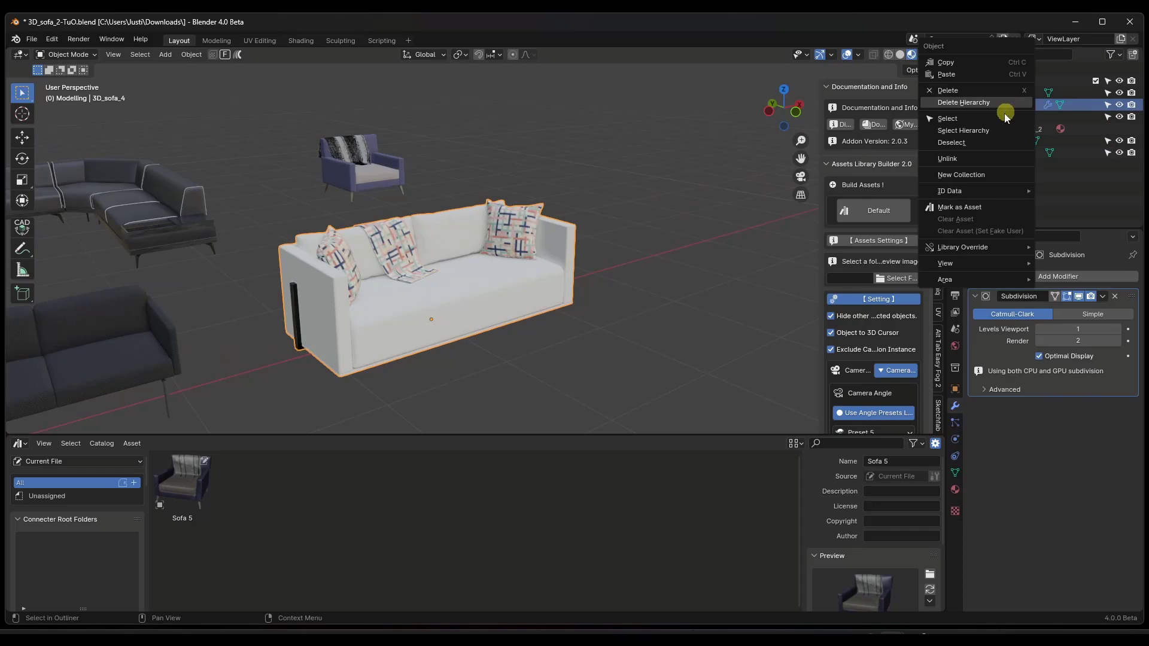
pyautogui.click(961, 210)
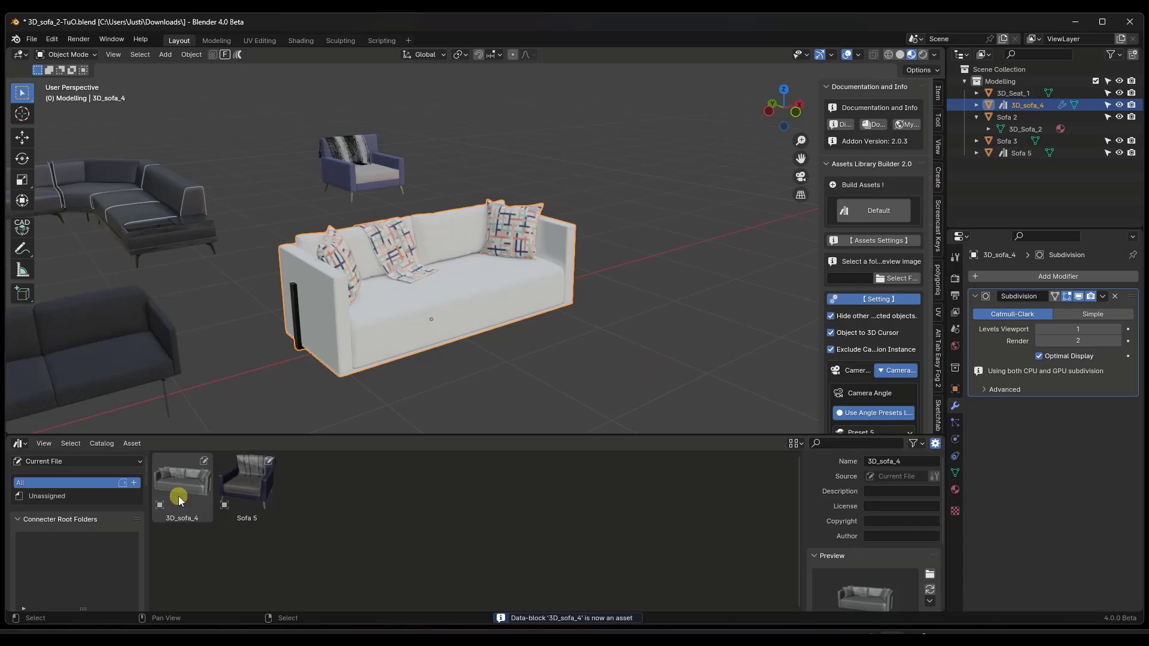
pyautogui.scroll(1, 378, 308)
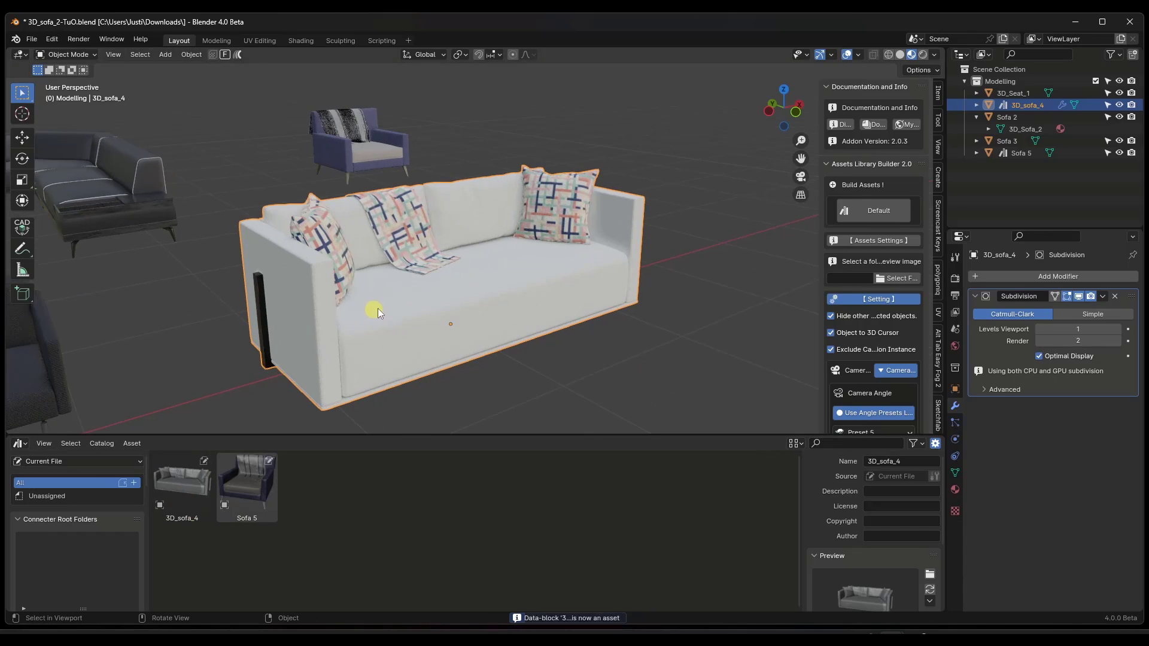
pyautogui.scroll(-1, 454, 227)
pyautogui.scroll(2, 390, 323)
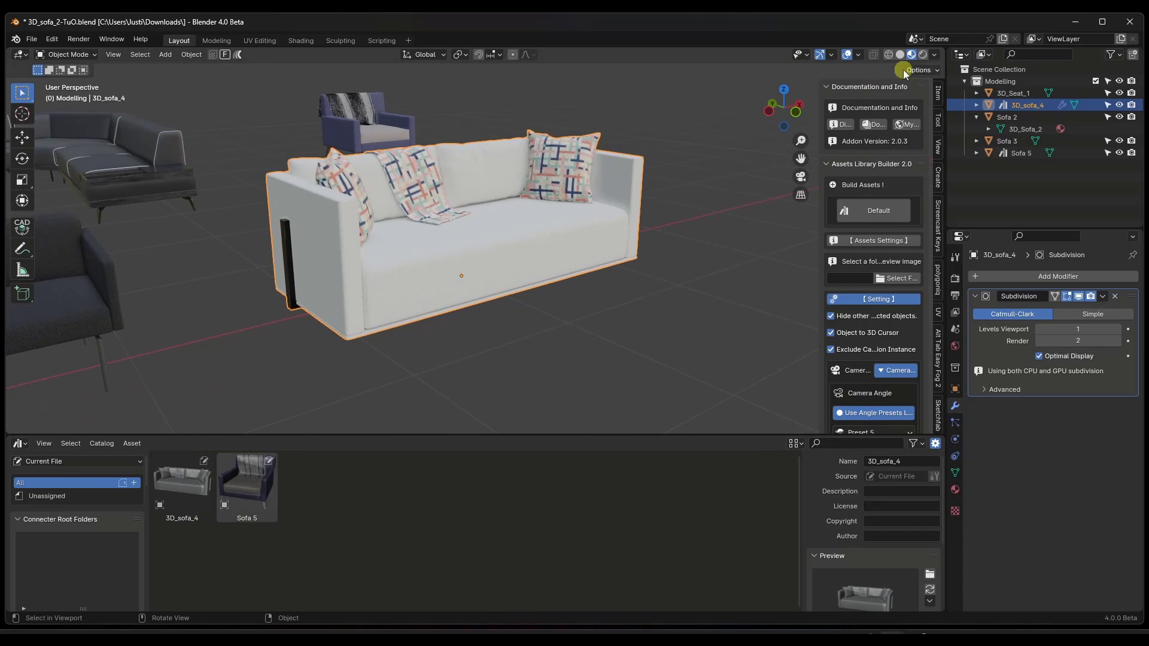
# Toggle the texture display and regenerate the 3D_sofa_4 asset preview.
pyautogui.click(900, 54)
pyautogui.click(911, 55)
pyautogui.moveTo(415, 234); pyautogui.dragTo(427, 235, button='middle')
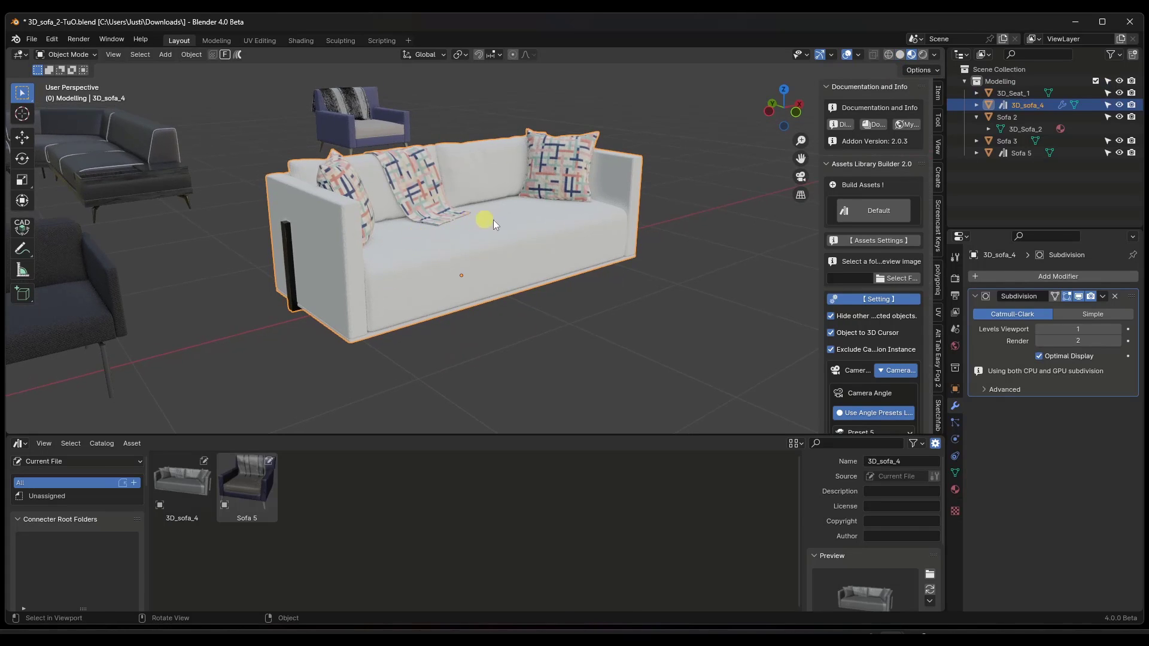
pyautogui.scroll(-3, 890, 580)
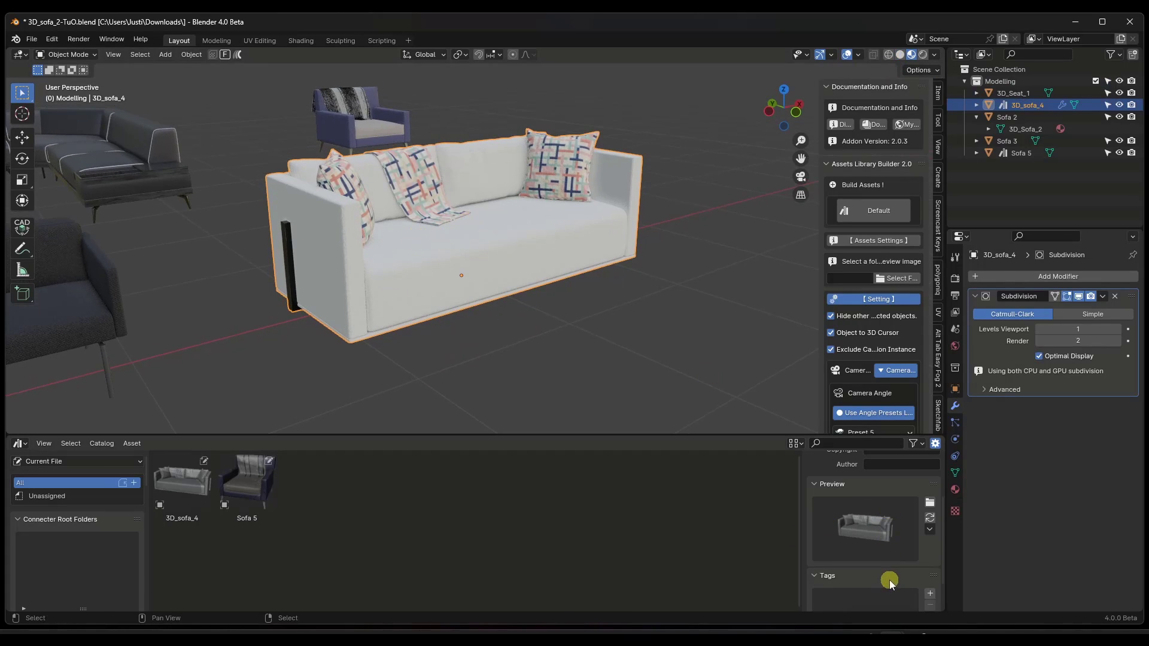
pyautogui.click(930, 519)
pyautogui.moveTo(600, 298); pyautogui.dragTo(598, 297, button='middle')
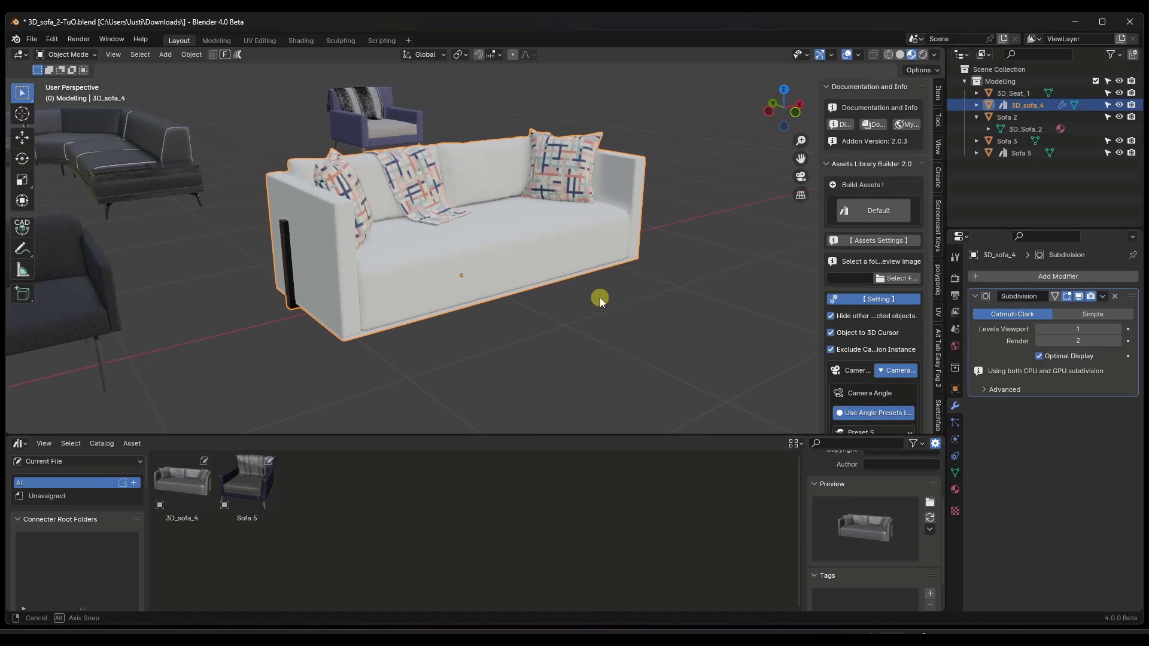
# Switch to the Shading workspace and pan the node view to the Textures frame.
pyautogui.click(301, 40)
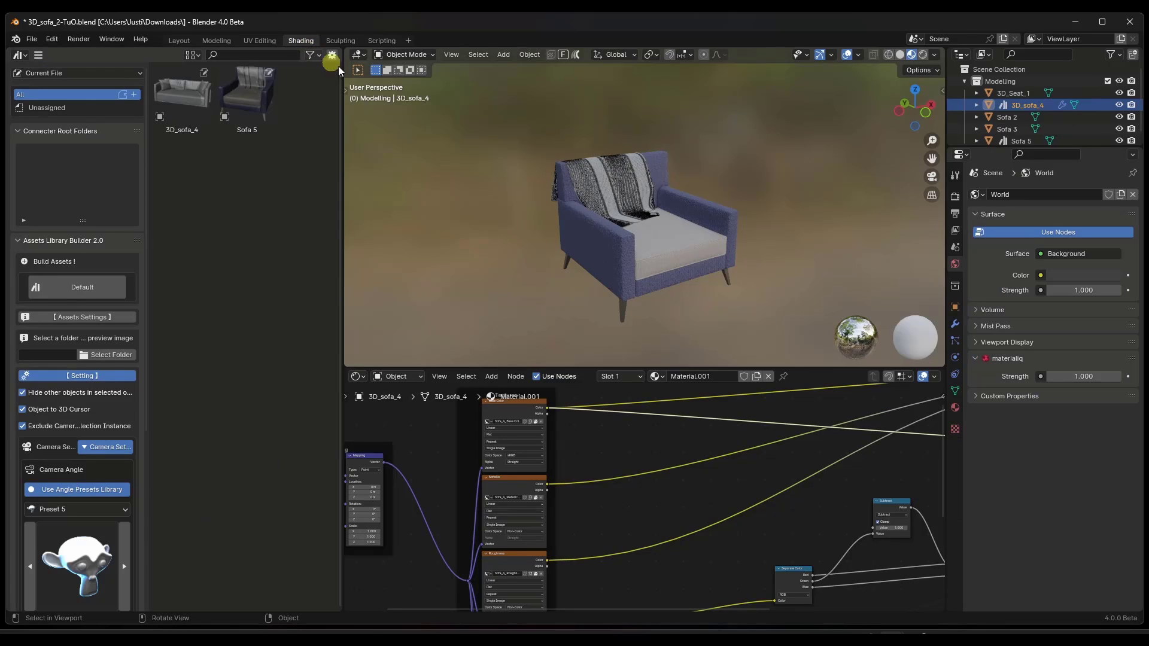
pyautogui.scroll(-8, 509, 204)
pyautogui.scroll(3, 553, 215)
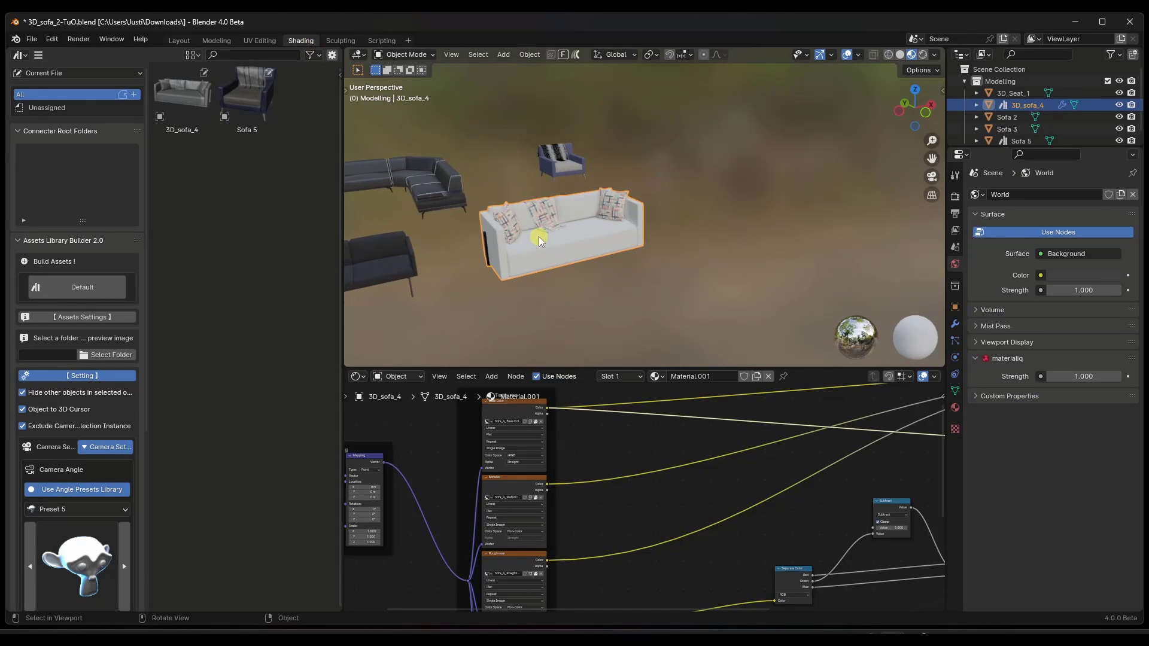
pyautogui.scroll(2, 514, 428)
pyautogui.moveTo(506, 421); pyautogui.dragTo(552, 470, button='middle')
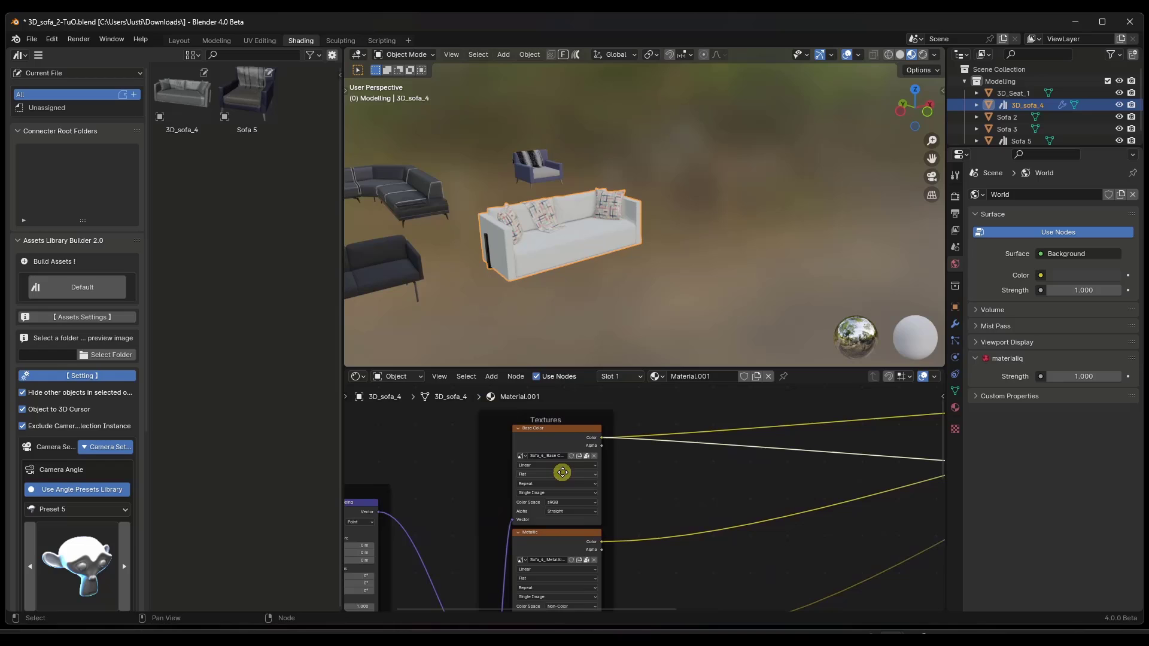
# Clear and re-mark 3D_sofa_4 as an asset, then return to the Layout workspace.
pyautogui.rightClick(998, 105)
pyautogui.click(946, 219)
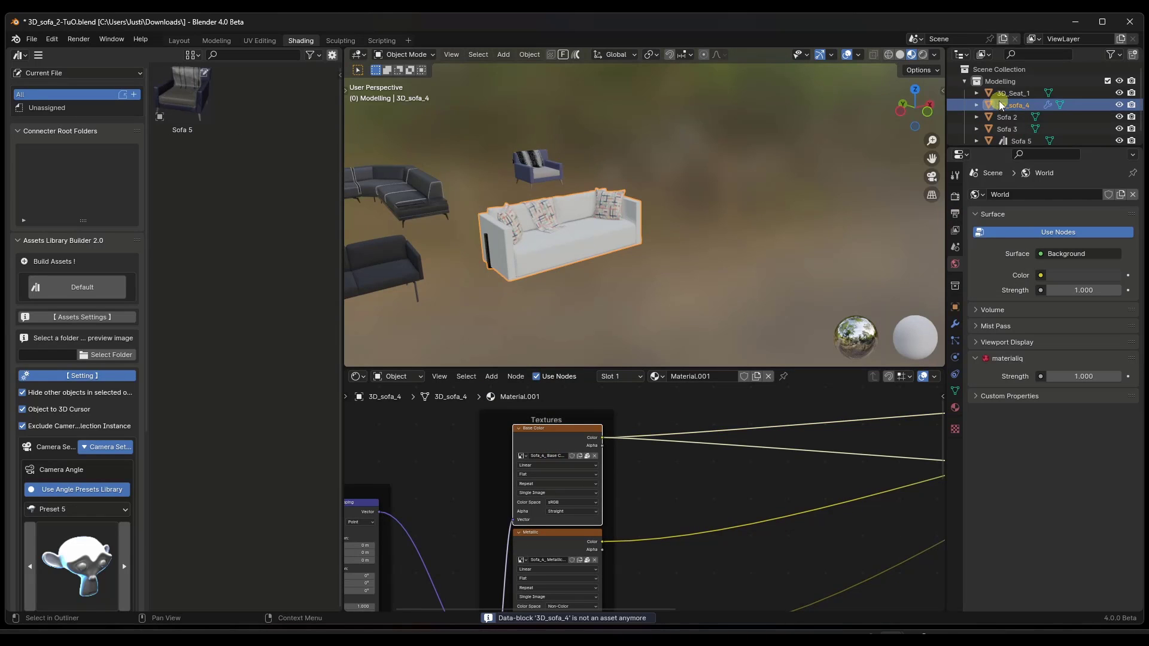
pyautogui.rightClick(999, 109)
pyautogui.click(946, 205)
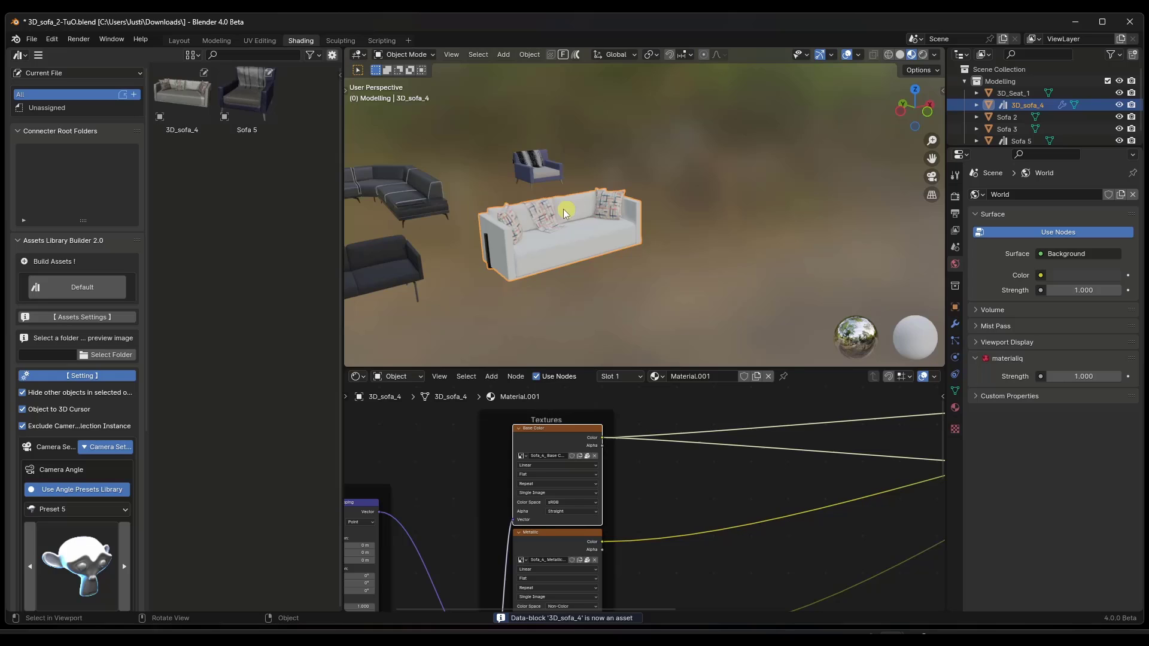
pyautogui.click(179, 40)
pyautogui.scroll(-5, 508, 141)
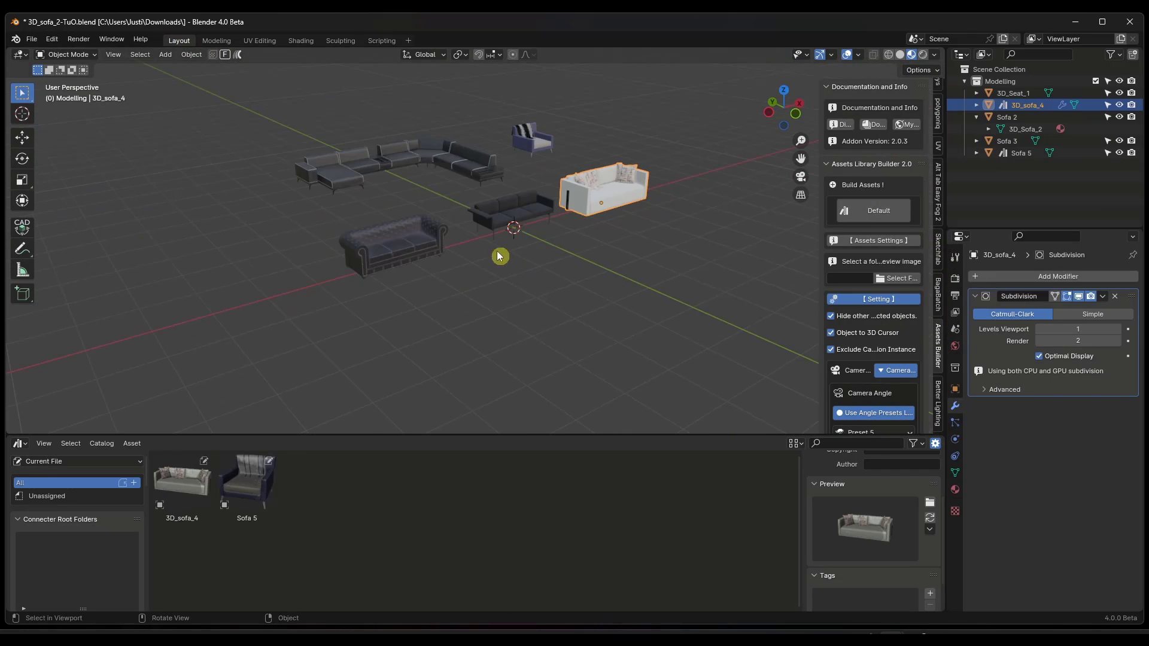
# Choose the second camera angle preset for thumbnail renders.
pyautogui.moveTo(497, 250); pyautogui.dragTo(485, 230, button='middle')
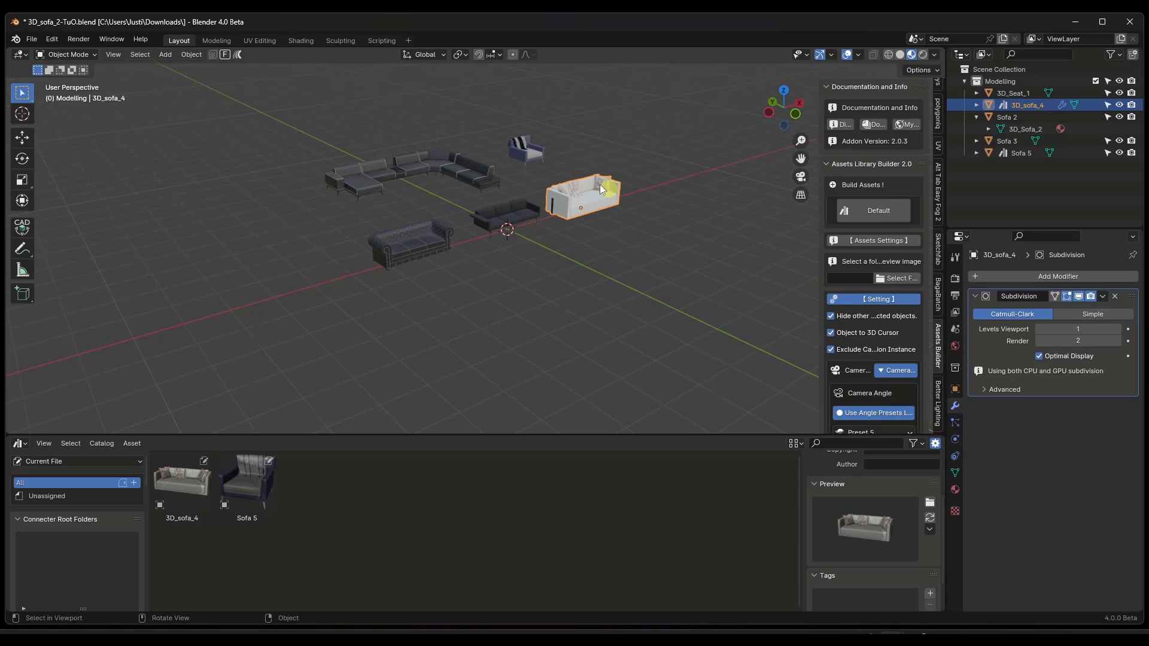
pyautogui.scroll(3, 598, 155)
pyautogui.scroll(2, 619, 150)
pyautogui.scroll(-2, 622, 147)
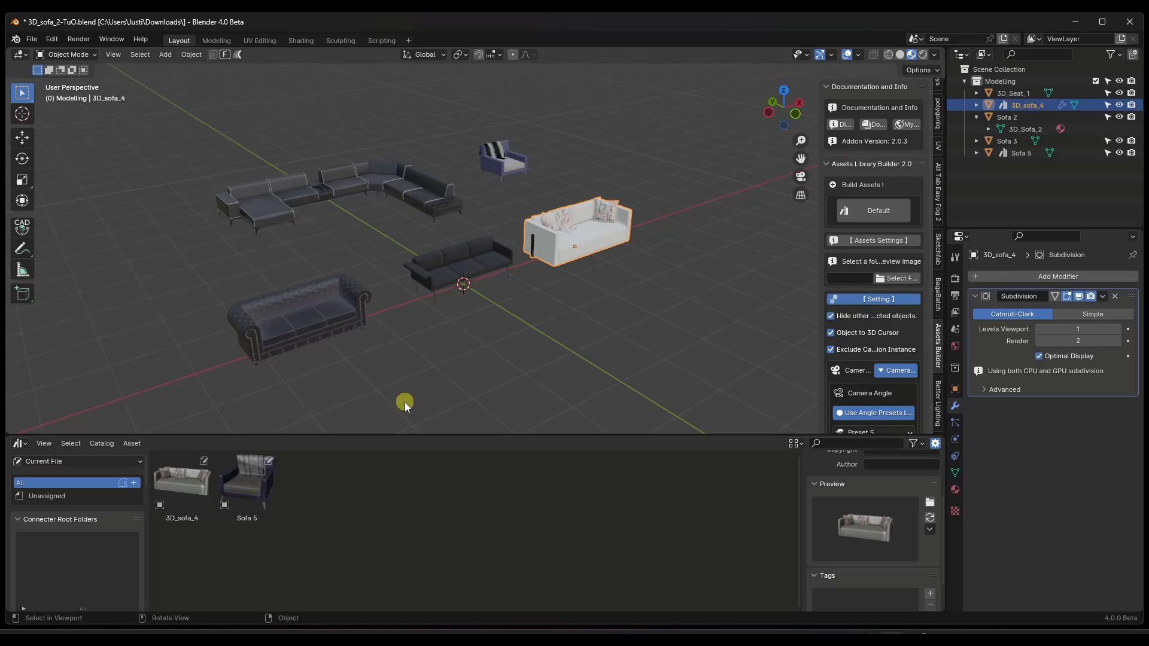
pyautogui.moveTo(562, 262); pyautogui.dragTo(572, 258, button='middle')
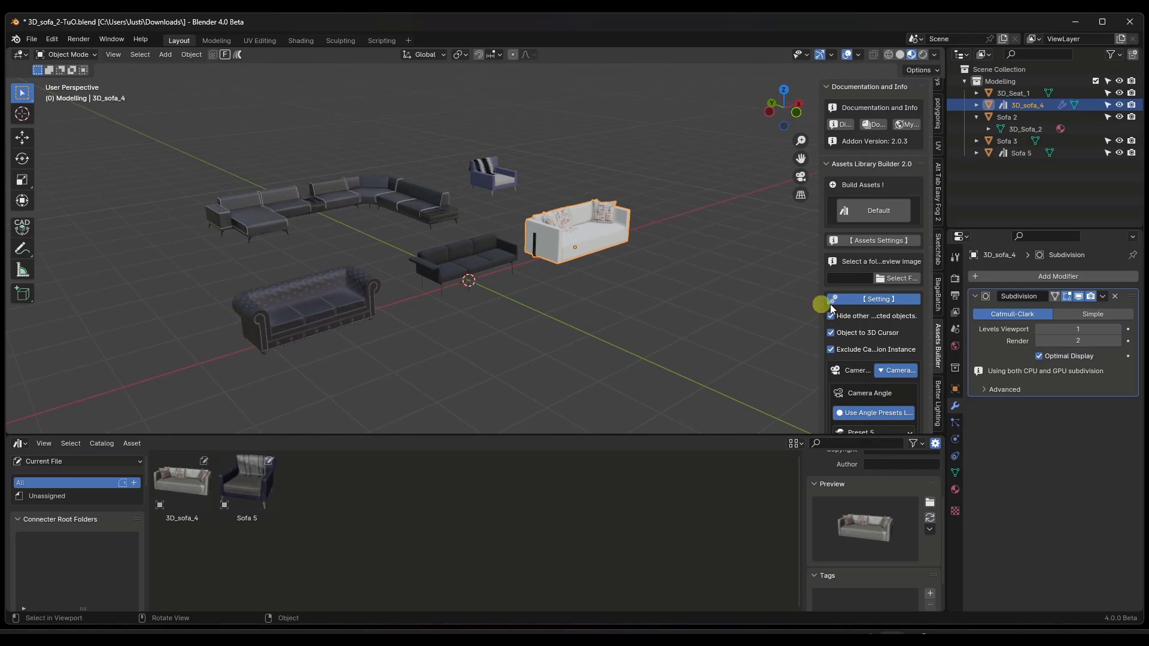
pyautogui.scroll(-5, 863, 299)
pyautogui.click(872, 365)
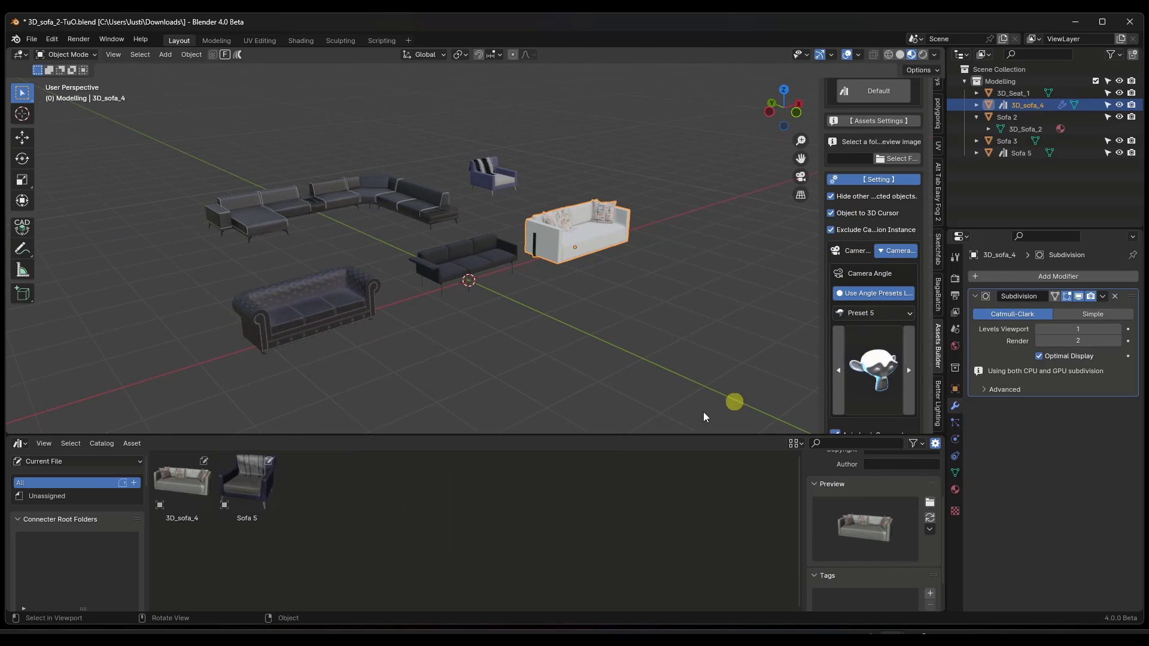
pyautogui.click(875, 376)
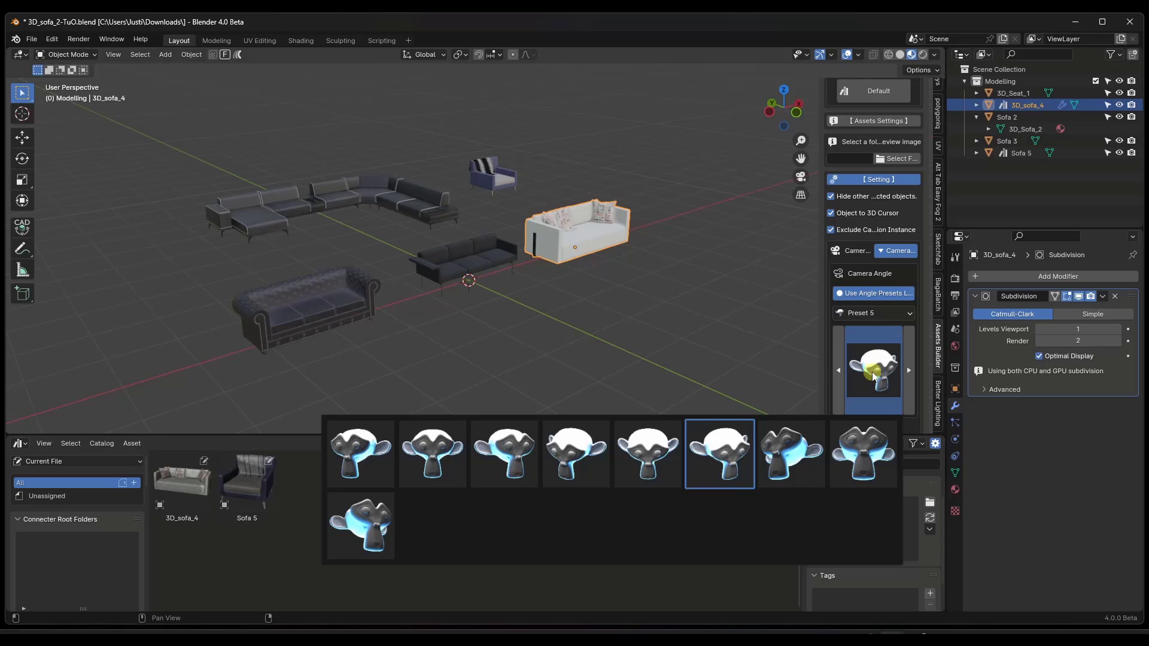
pyautogui.click(432, 469)
# Widen the sidebar to show full add-on labels and select 3D_Seat_1.
pyautogui.moveTo(641, 243); pyautogui.dragTo(647, 232, button='middle')
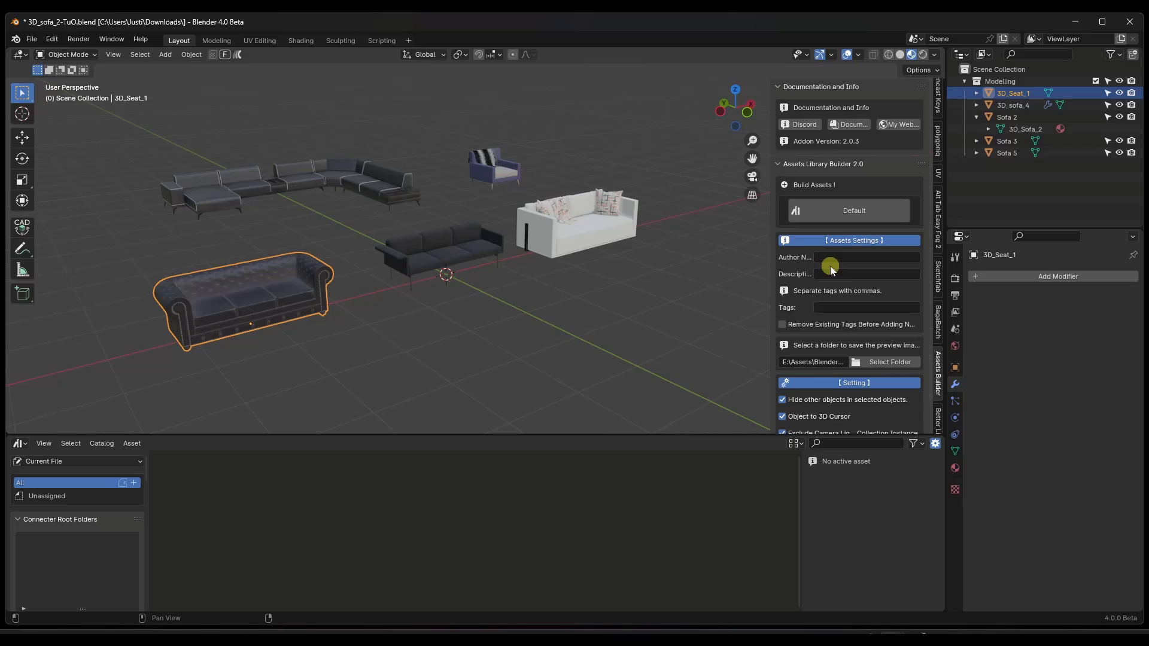
pyautogui.moveTo(770, 280); pyautogui.dragTo(718, 284)
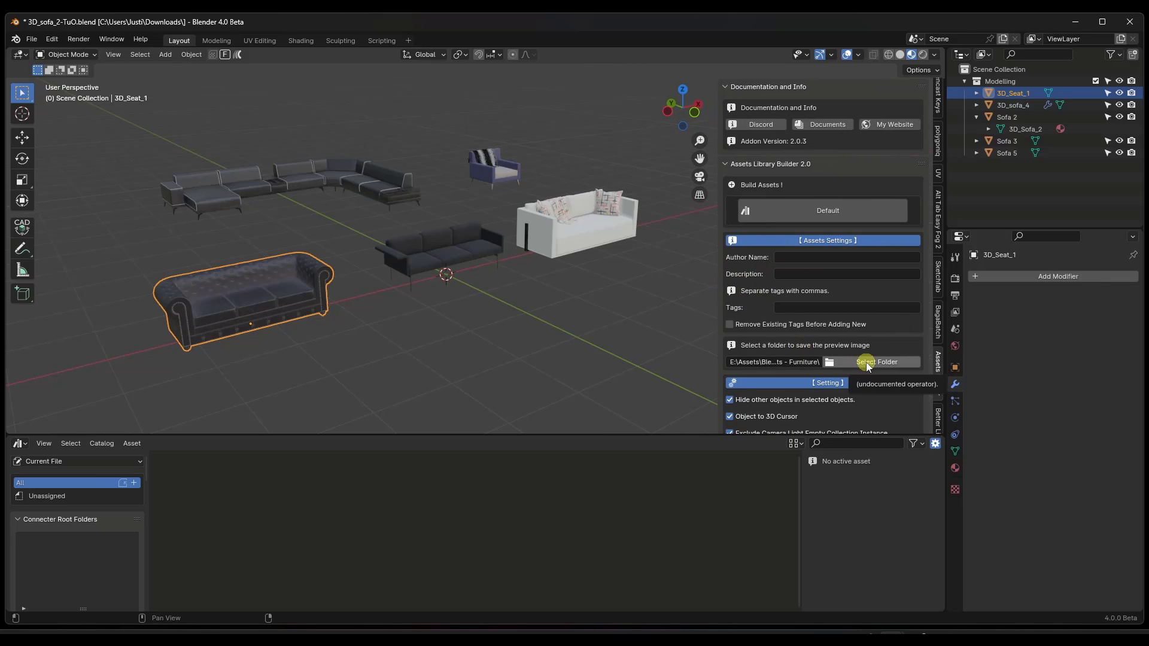
pyautogui.scroll(-4, 778, 344)
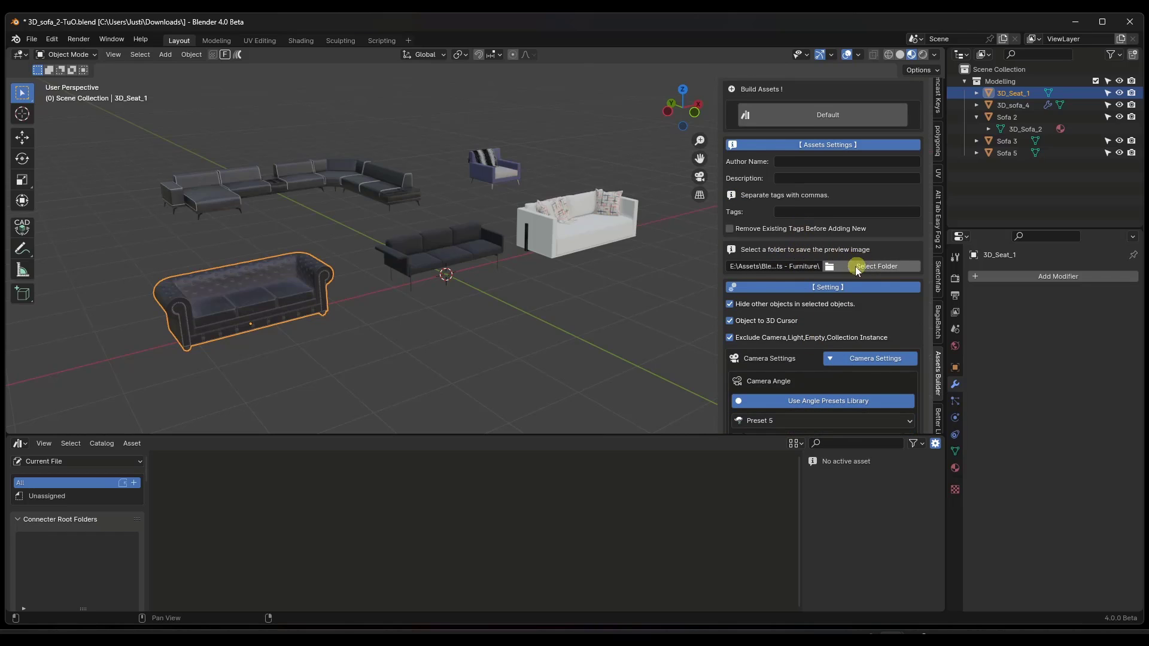
pyautogui.keyDown('shift'); pyautogui.moveTo(530, 211); pyautogui.dragTo(618, 254, button='middle'); pyautogui.keyUp('shift')
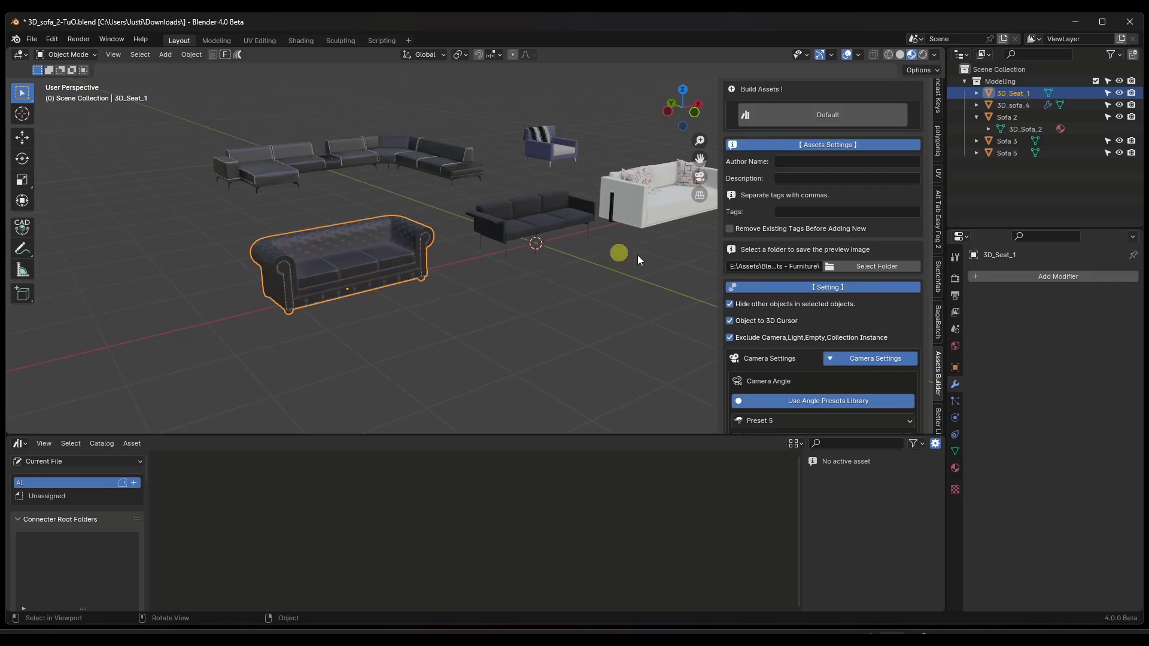
pyautogui.scroll(4, 799, 269)
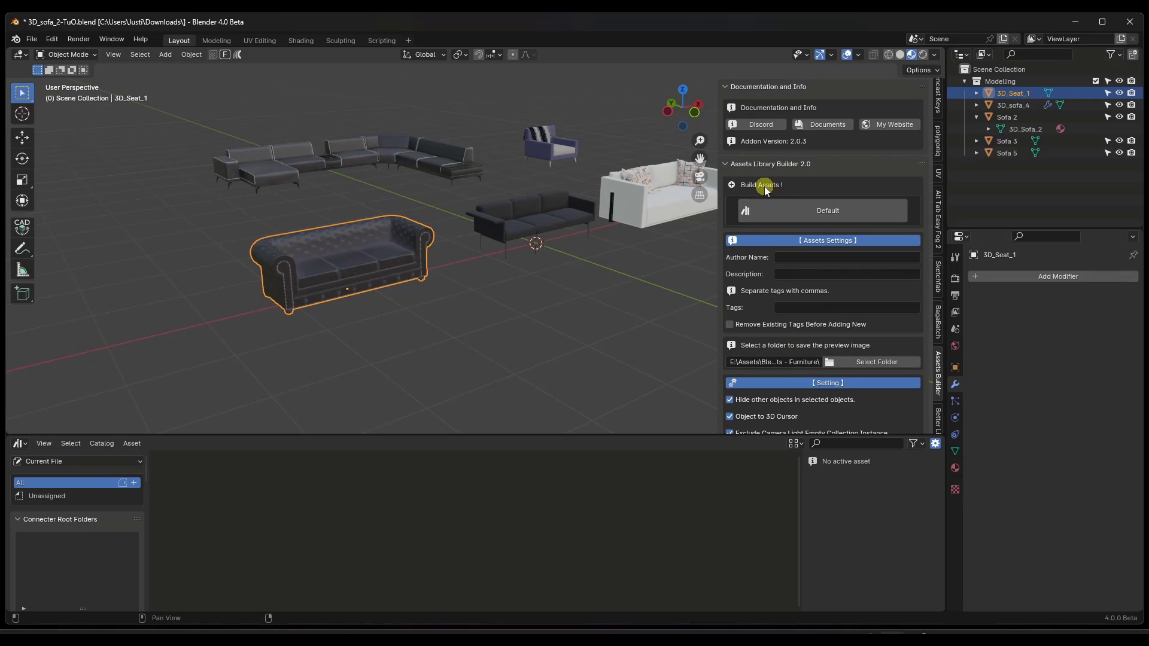
# Attempt an asset build, then add a camera to the scene.
pyautogui.click(796, 207)
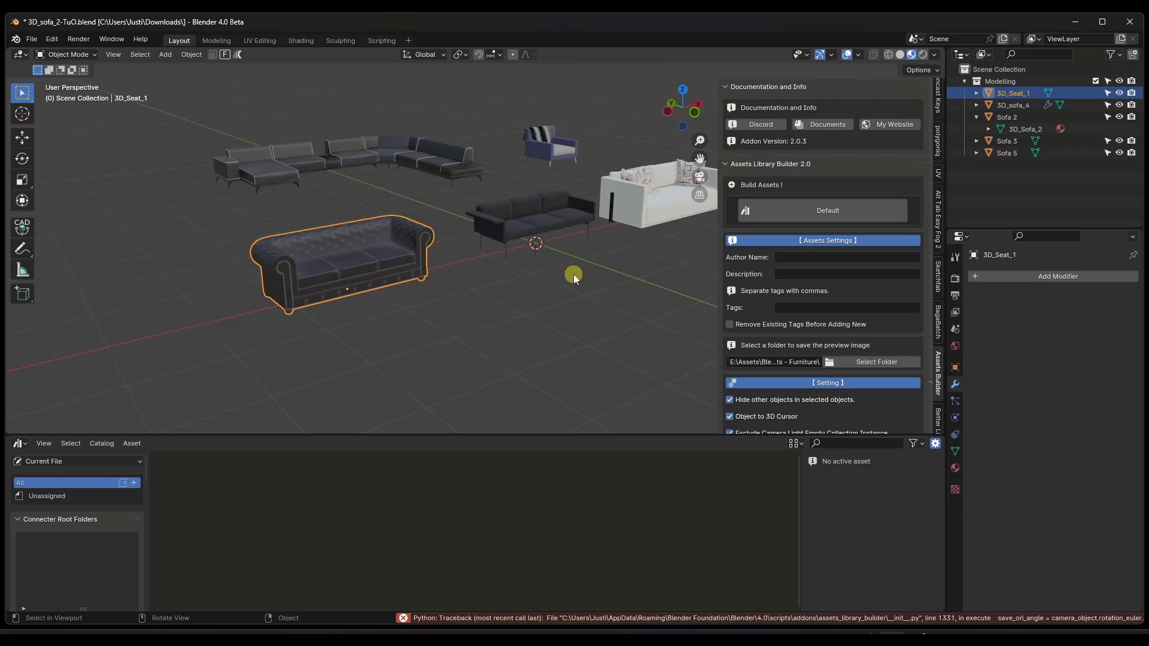
pyautogui.scroll(-4, 572, 274)
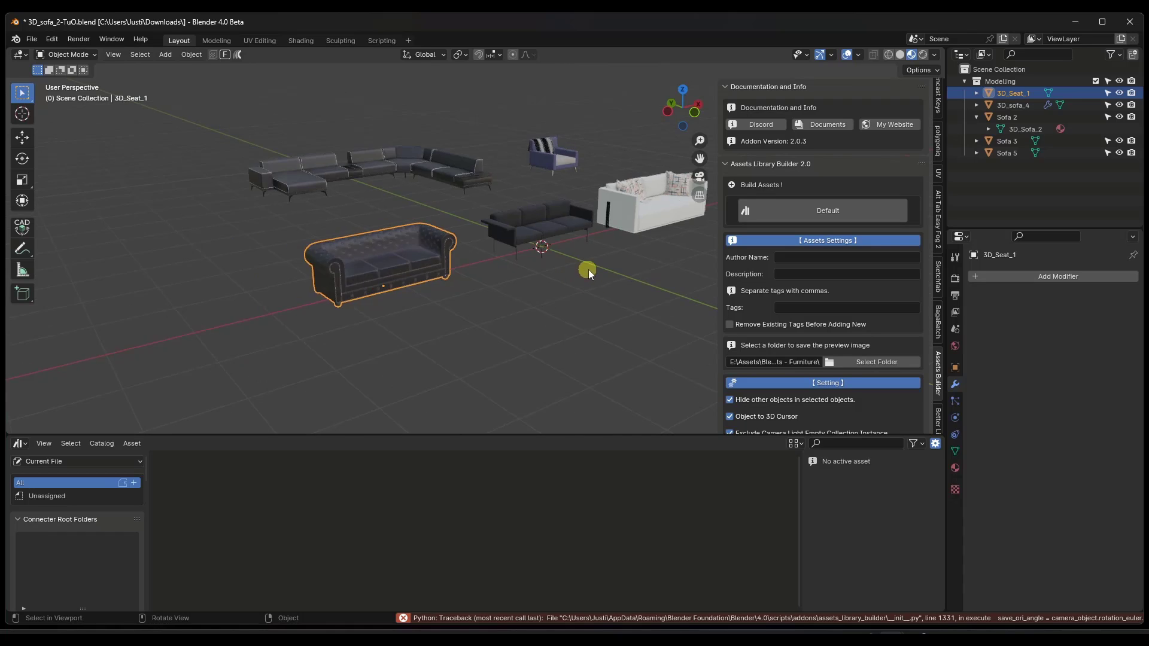
pyautogui.scroll(2, 515, 263)
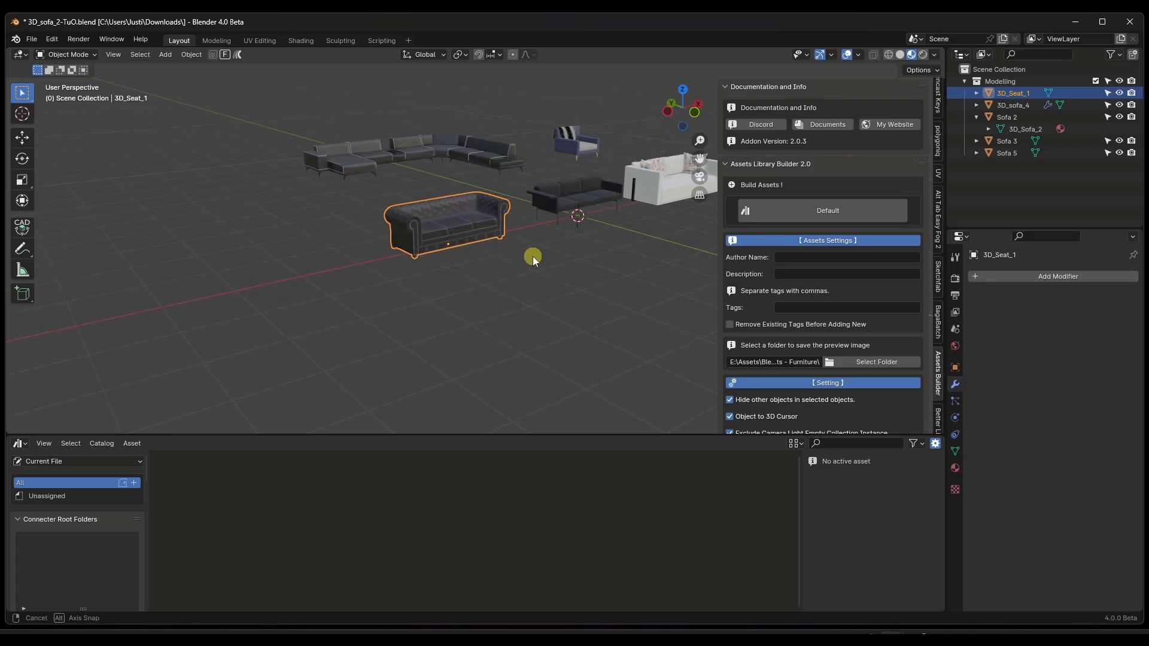
pyautogui.scroll(1, 532, 263)
pyautogui.hotkey('shift', 'a')
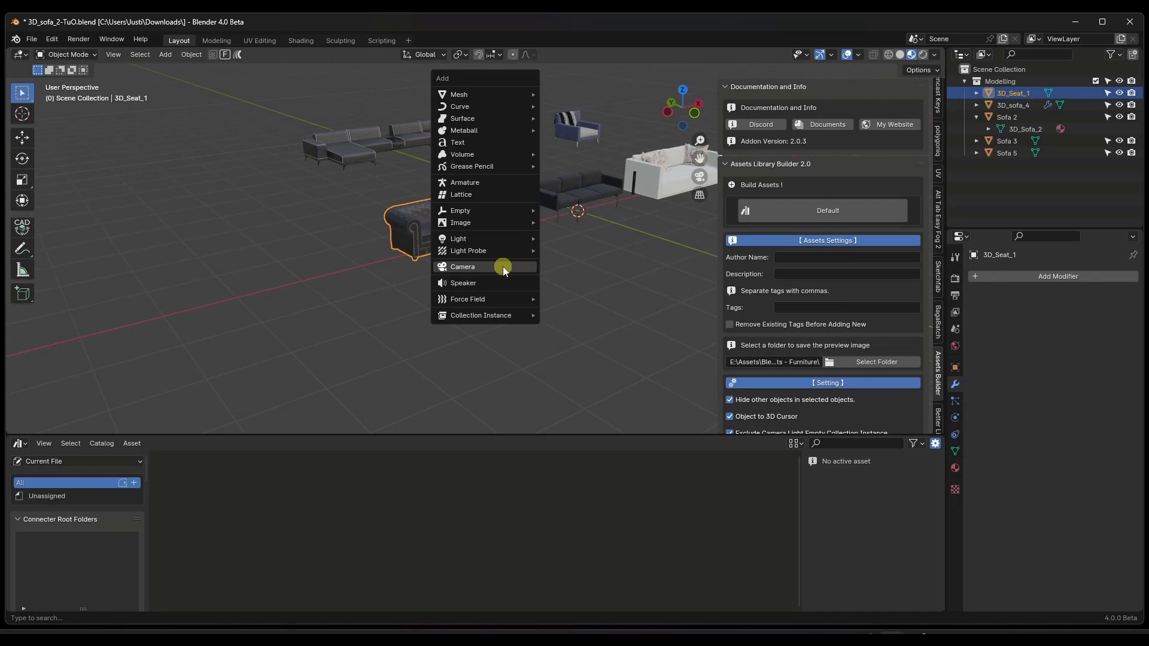
pyautogui.click(502, 267)
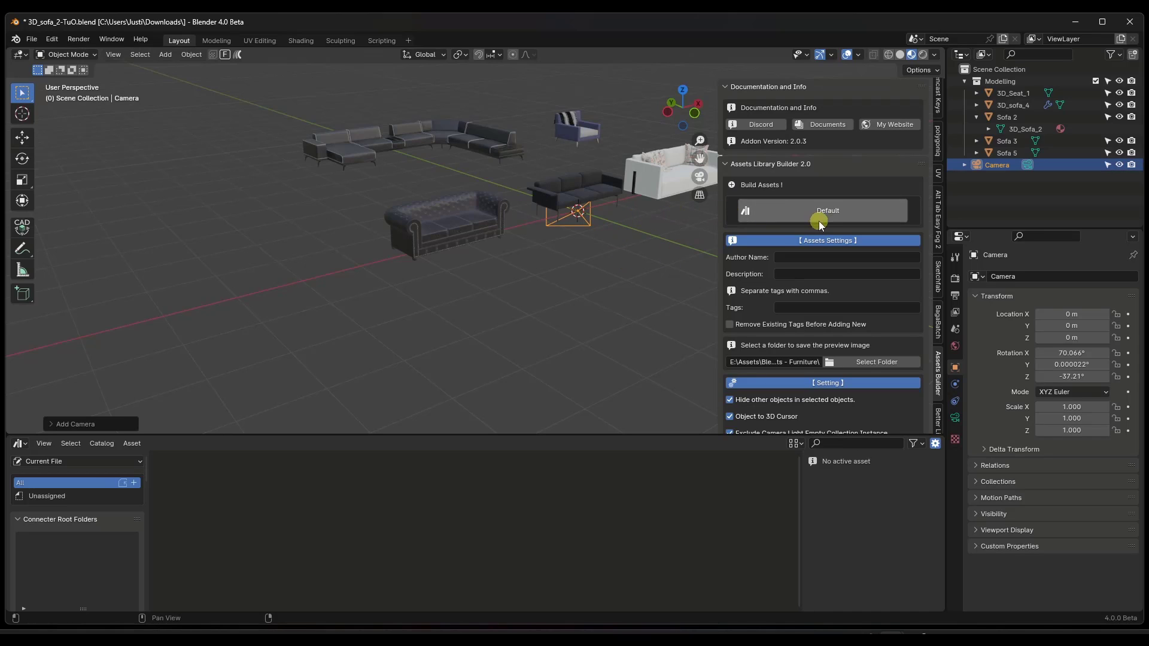
# Select 3D_Seat_1 and build it into an asset with a Default thumbnail.
pyautogui.click(482, 230)
pyautogui.click(810, 218)
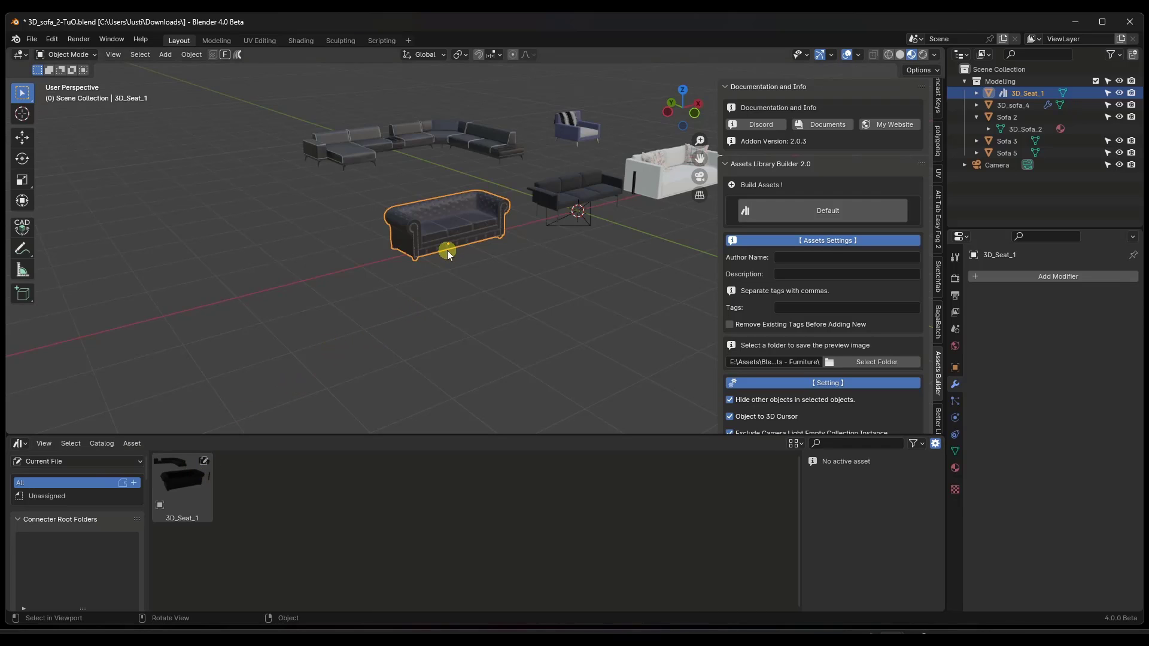
pyautogui.scroll(5, 469, 222)
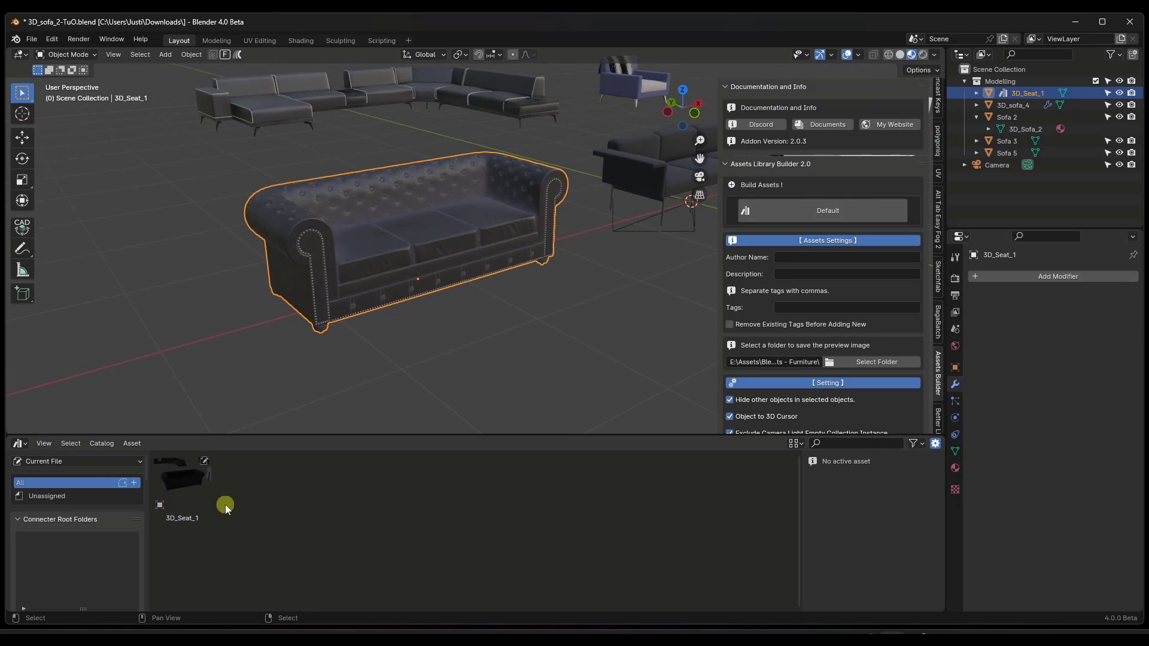
pyautogui.scroll(-3, 498, 250)
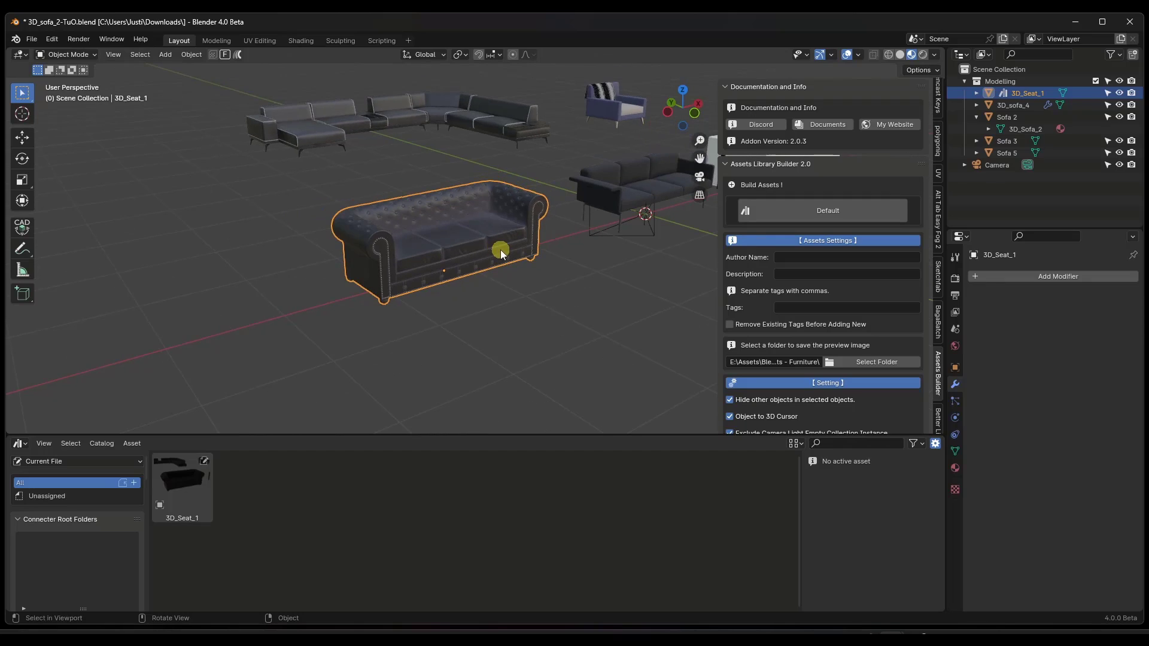
pyautogui.moveTo(486, 236); pyautogui.dragTo(480, 231, button='middle')
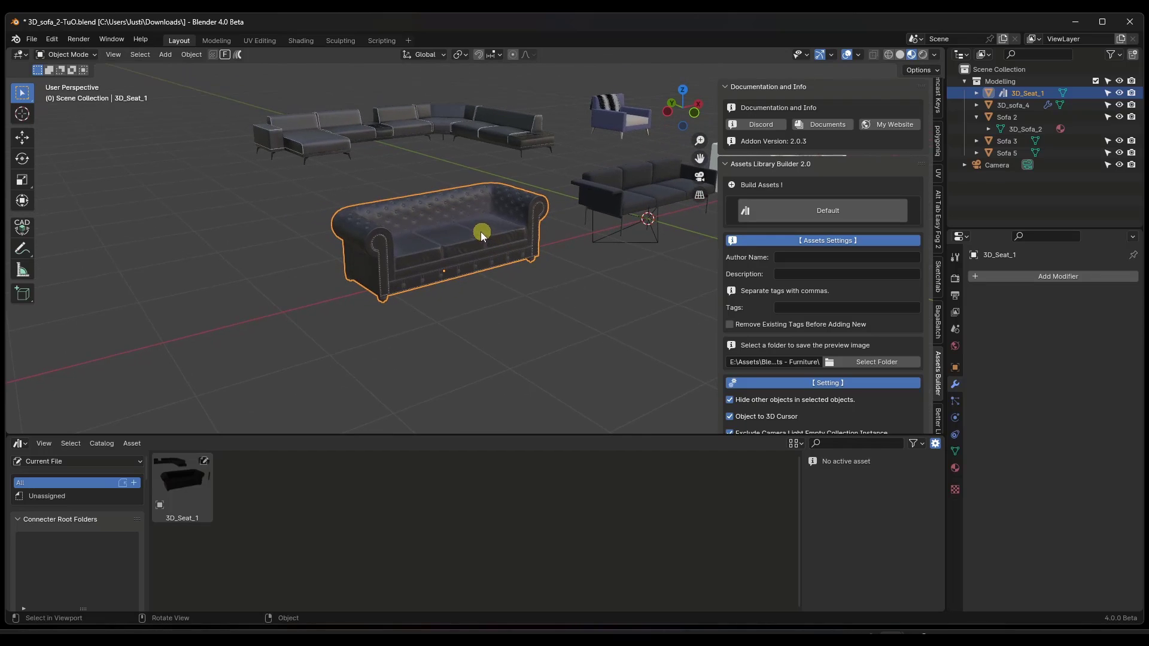
pyautogui.hotkey('shift', 'a')
# Add a point light and shift it along the Y axis.
pyautogui.moveTo(459, 210)
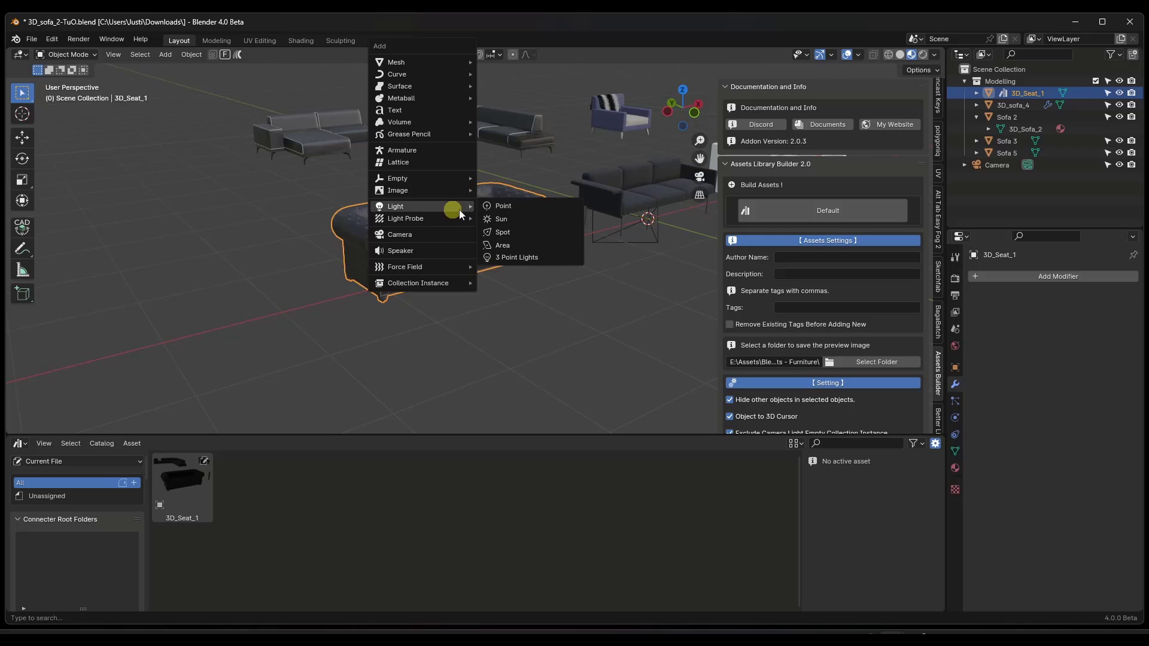
pyautogui.click(530, 210)
pyautogui.press('g')
pyautogui.press('y')
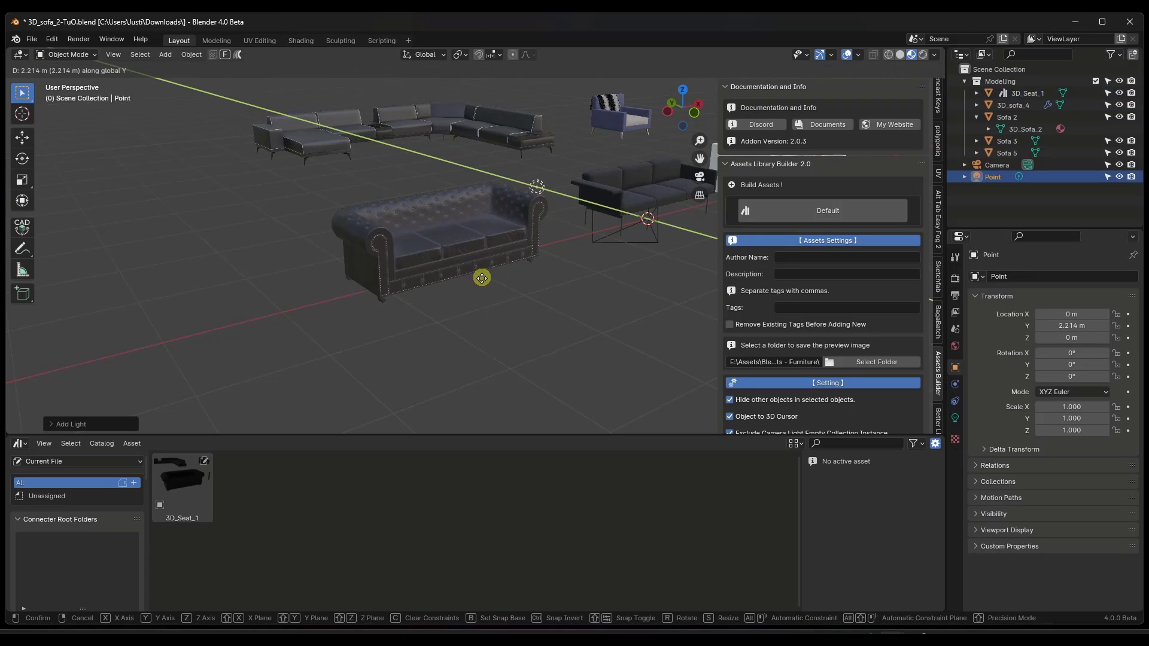
pyautogui.click(498, 284)
# Move the point light along X to -3.1014 m in rendered view, then reselect it.
pyautogui.press('g')
pyautogui.press('x')
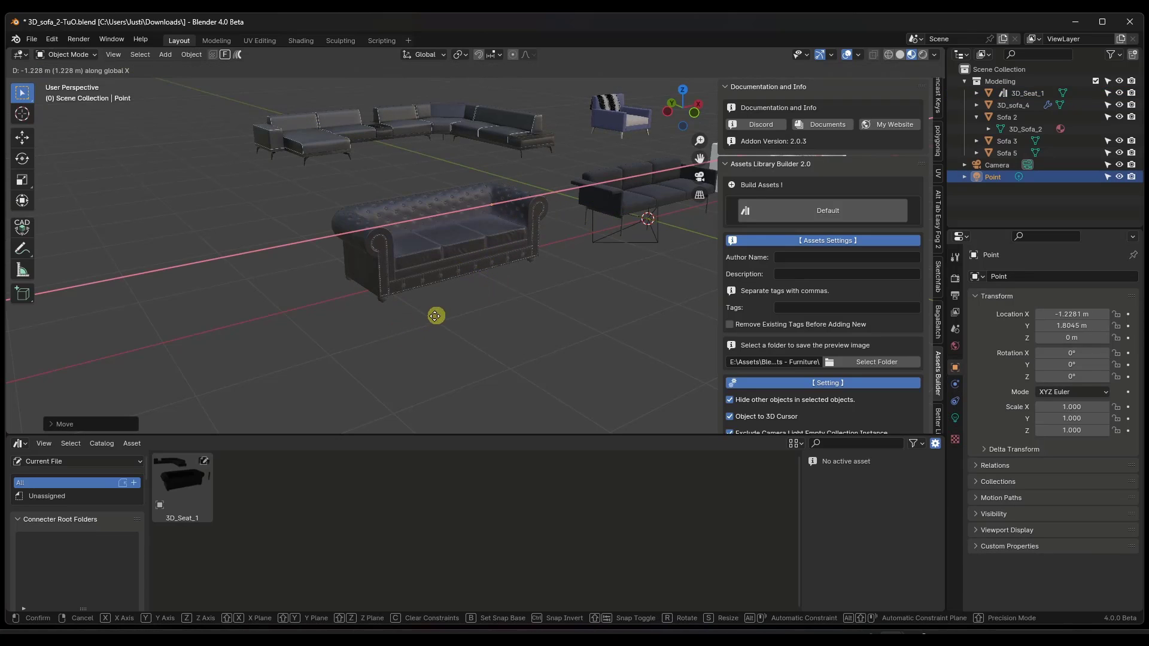
pyautogui.press('Escape')
pyautogui.click(923, 55)
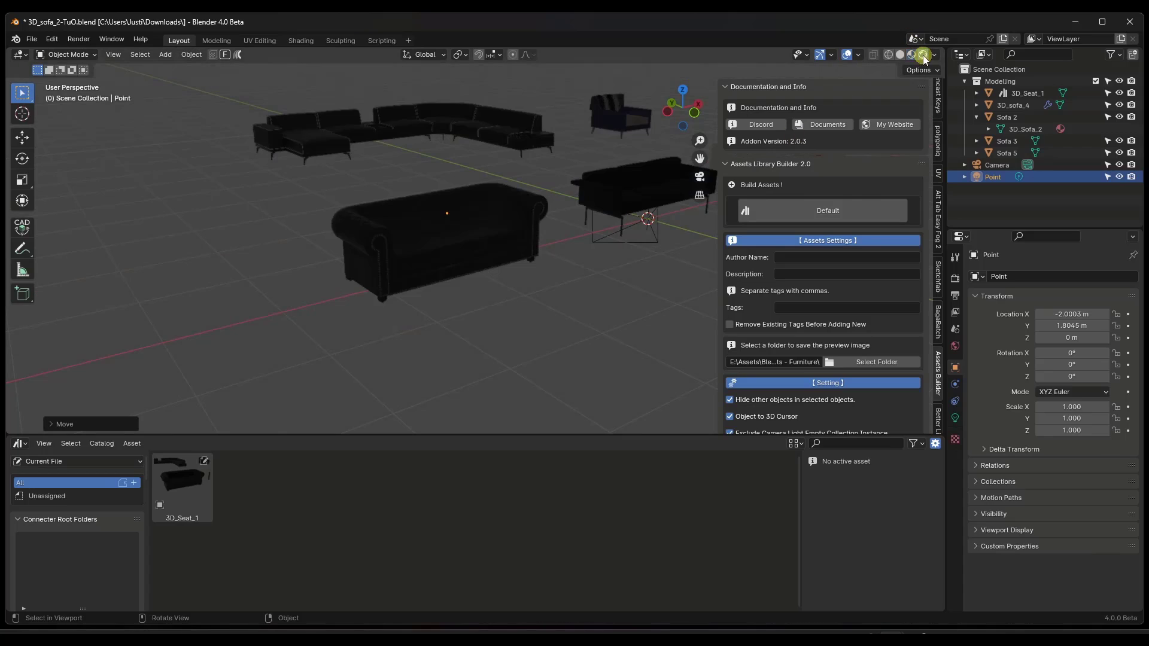
pyautogui.press('g')
pyautogui.press('z')
pyautogui.press('y')
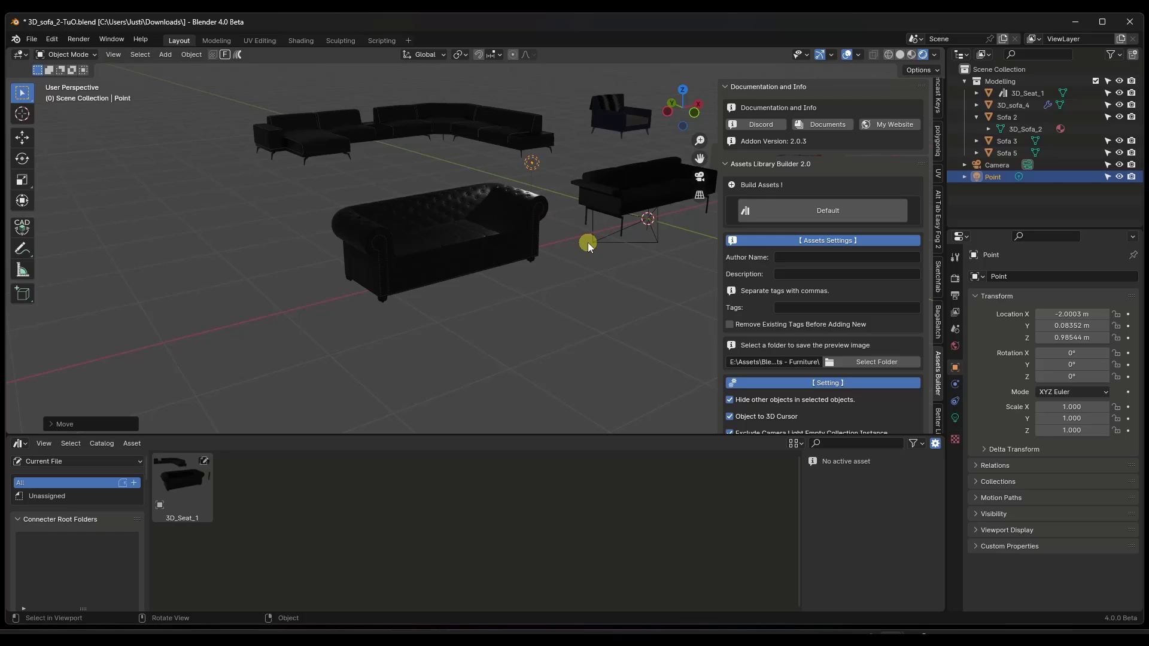
pyautogui.press('x')
pyautogui.click(512, 292)
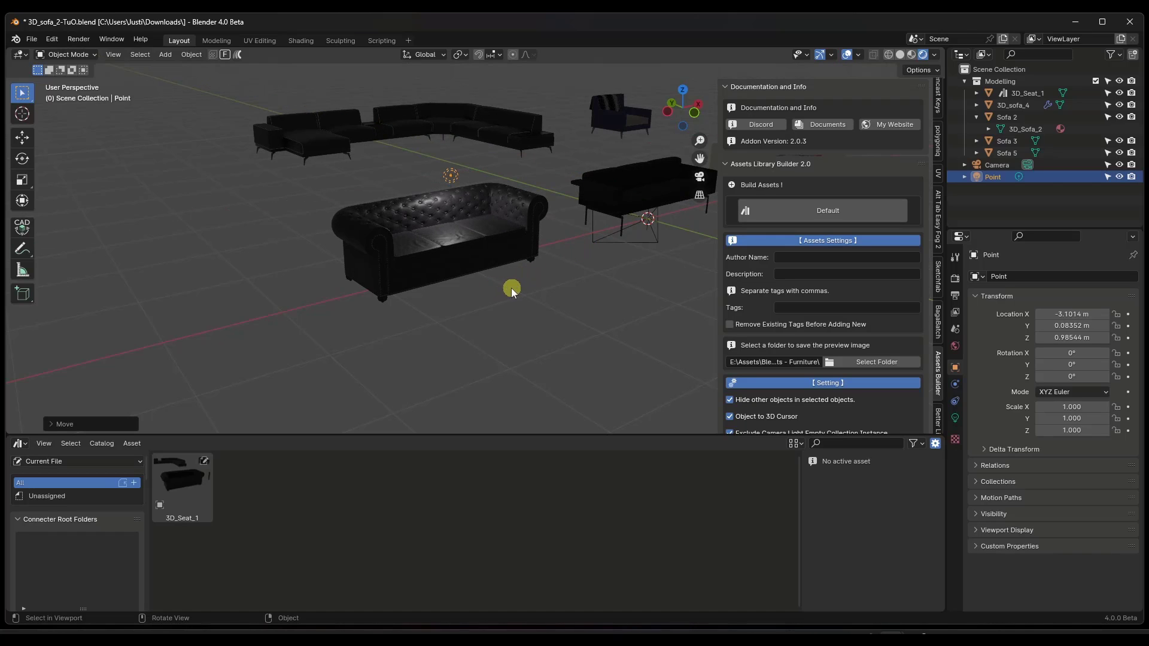
pyautogui.click(381, 289)
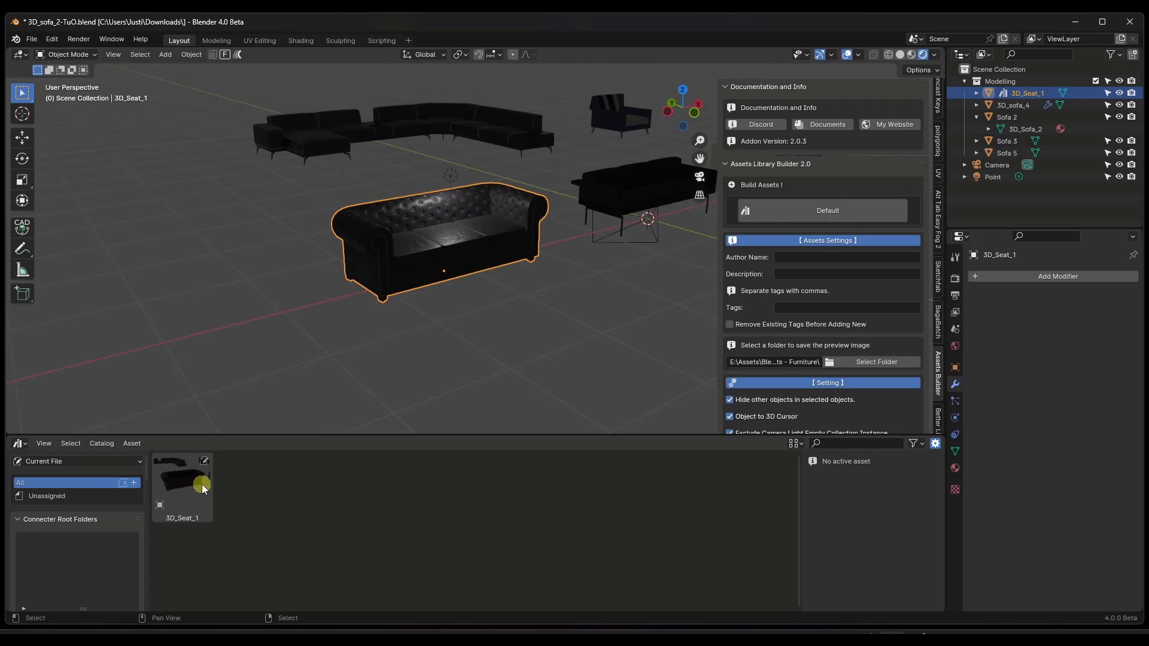
pyautogui.click(451, 178)
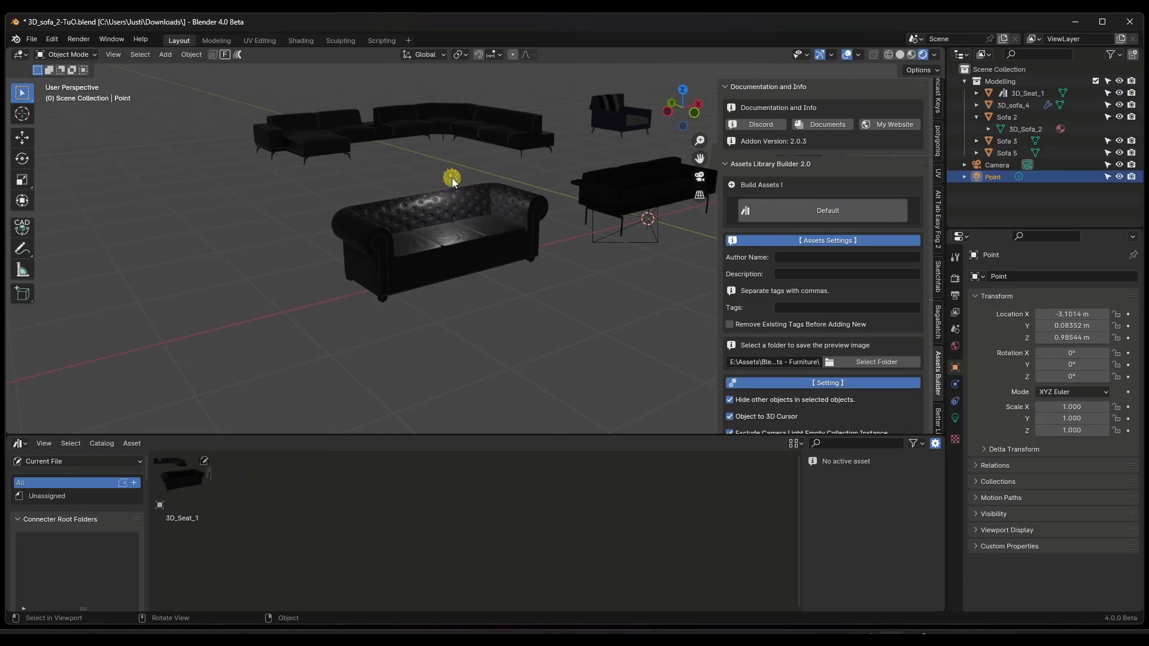
# Raise the point light's power to 250 W and lift the light higher above the sofa.
pyautogui.click(955, 418)
pyautogui.click(1073, 359)
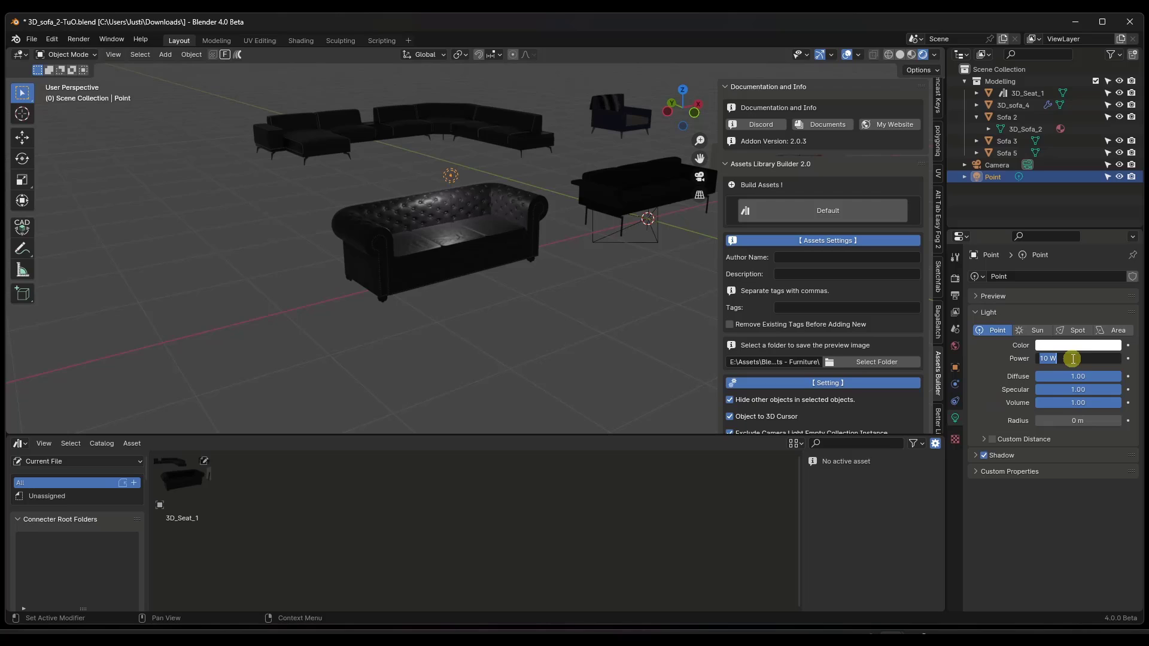
pyautogui.write('100')
pyautogui.press('Return')
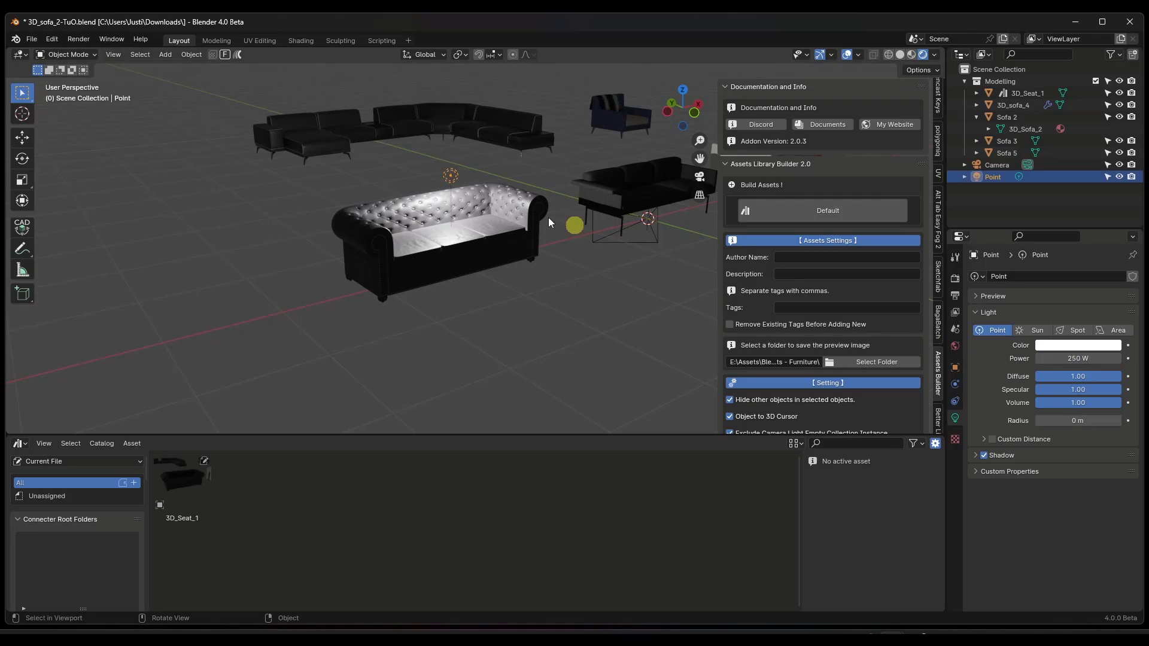
pyautogui.moveTo(451, 176); pyautogui.dragTo(450, 142)
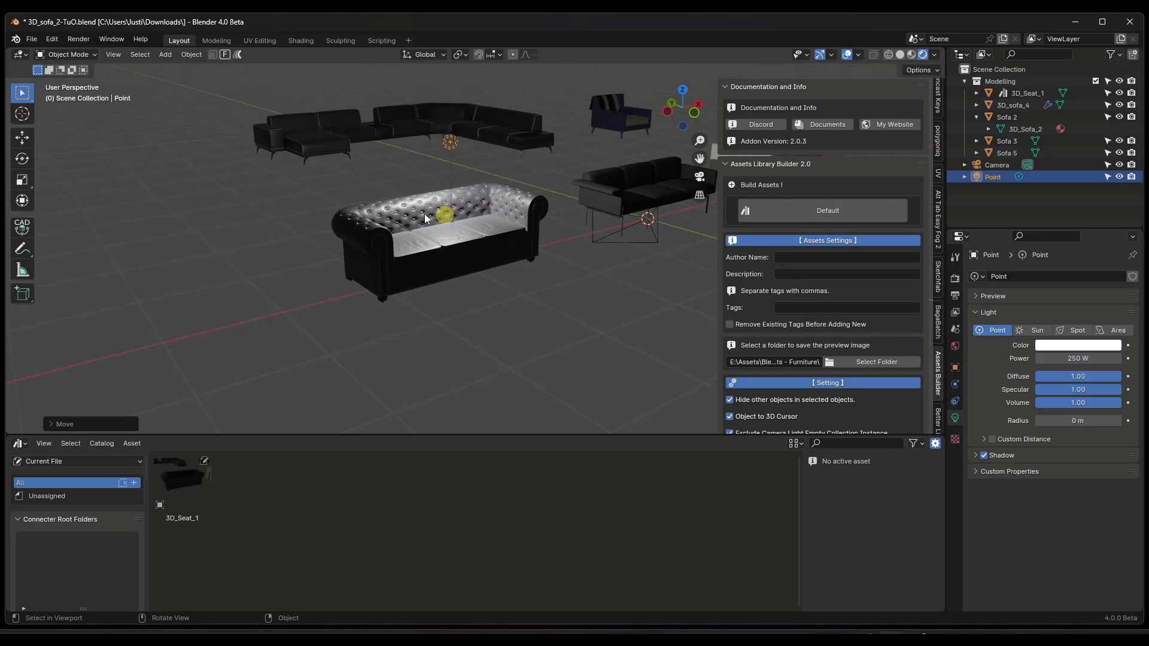
# Orbit closer and reselect the Chesterfield sofa 3D_Seat_1.
pyautogui.moveTo(448, 261); pyautogui.dragTo(501, 246, button='middle')
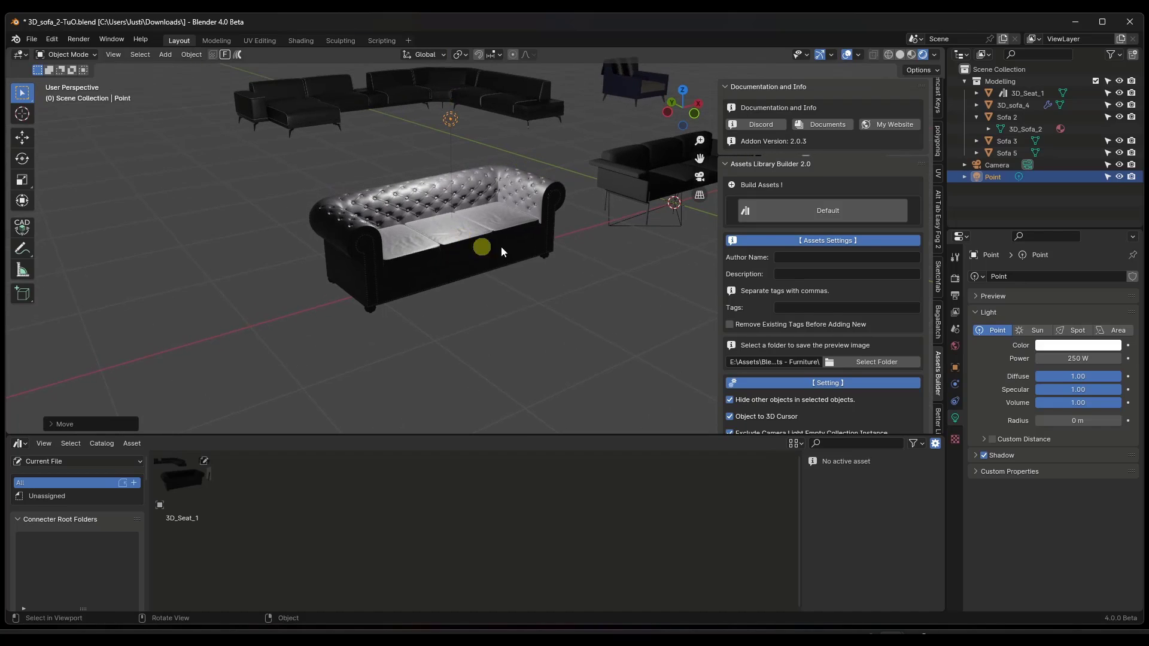
pyautogui.click(828, 211)
pyautogui.click(408, 237)
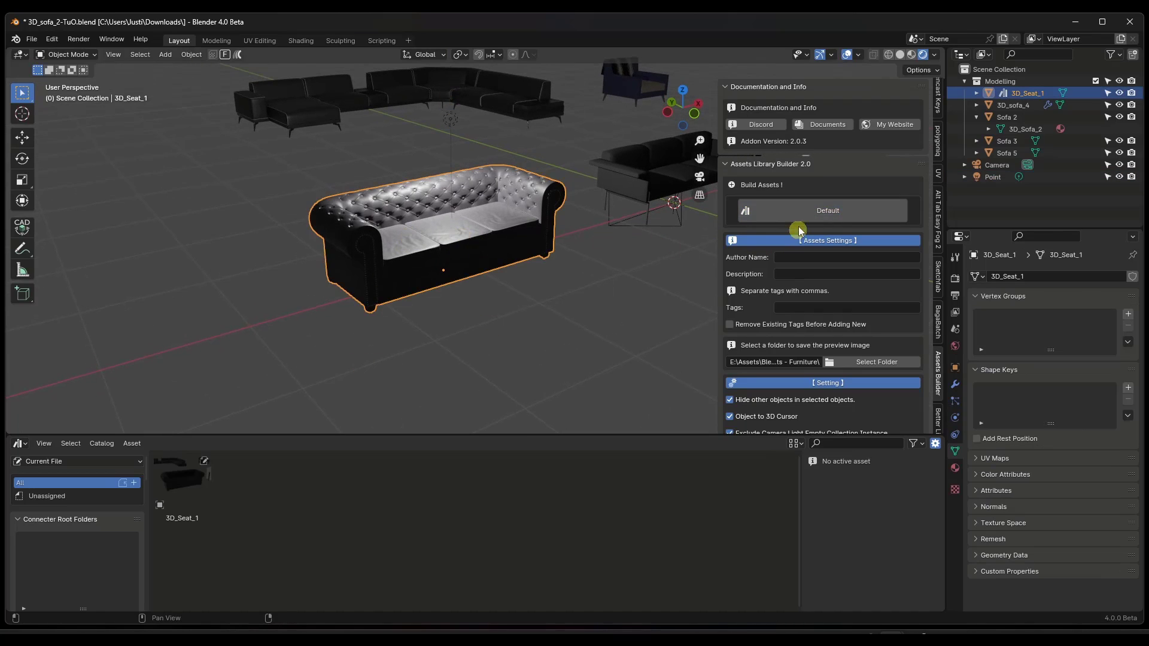
pyautogui.click(800, 215)
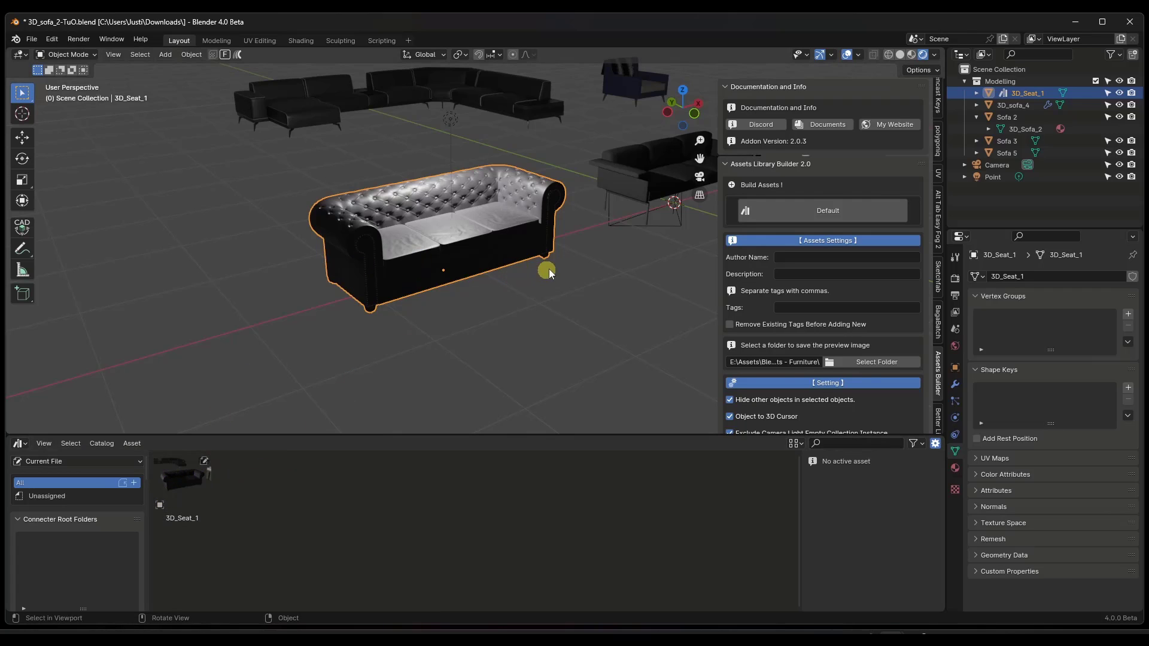
pyautogui.scroll(-2, 482, 278)
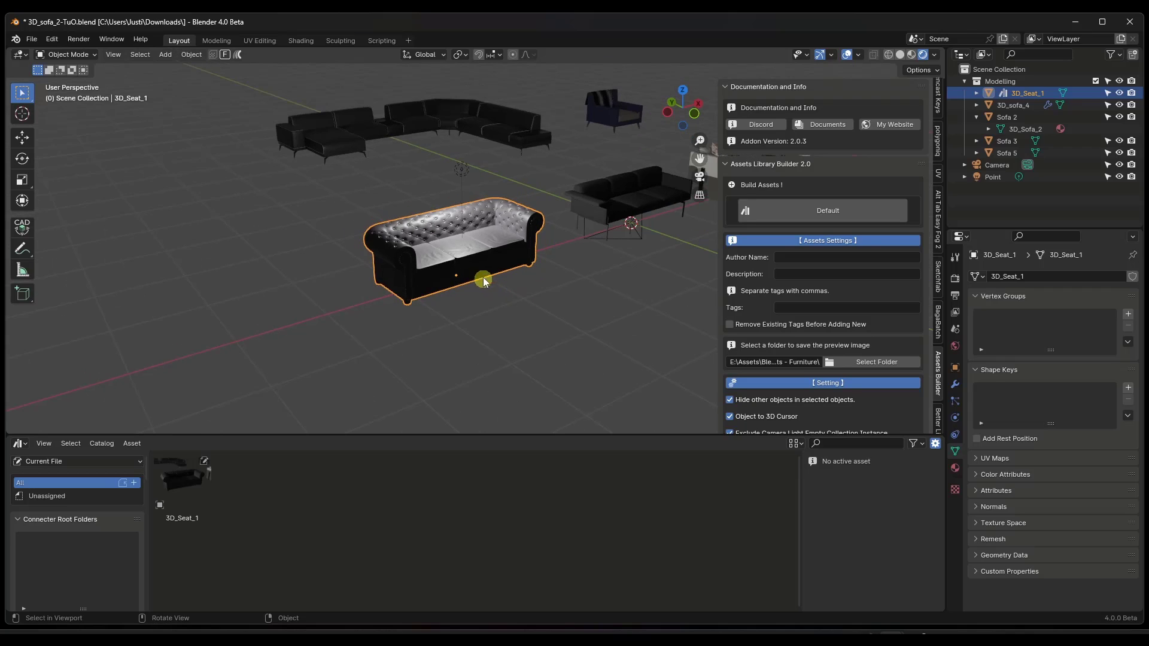
# Delete the point light from the scene.
pyautogui.click(463, 172)
pyautogui.press('Delete')
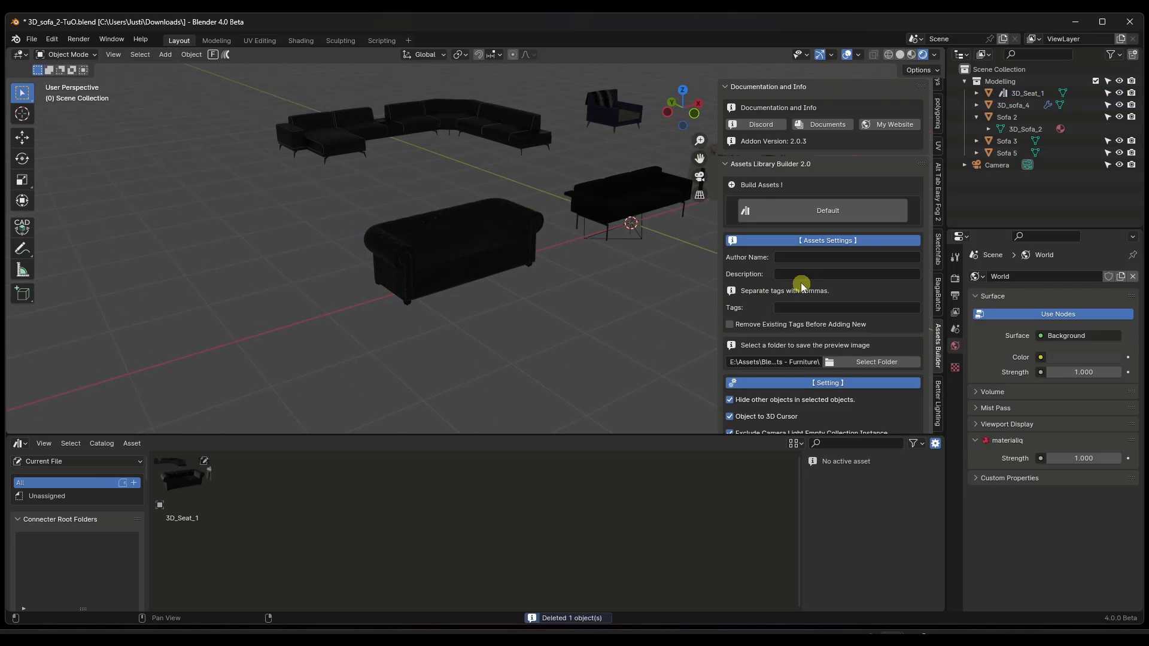
pyautogui.scroll(-3, 775, 271)
pyautogui.scroll(-8, 775, 270)
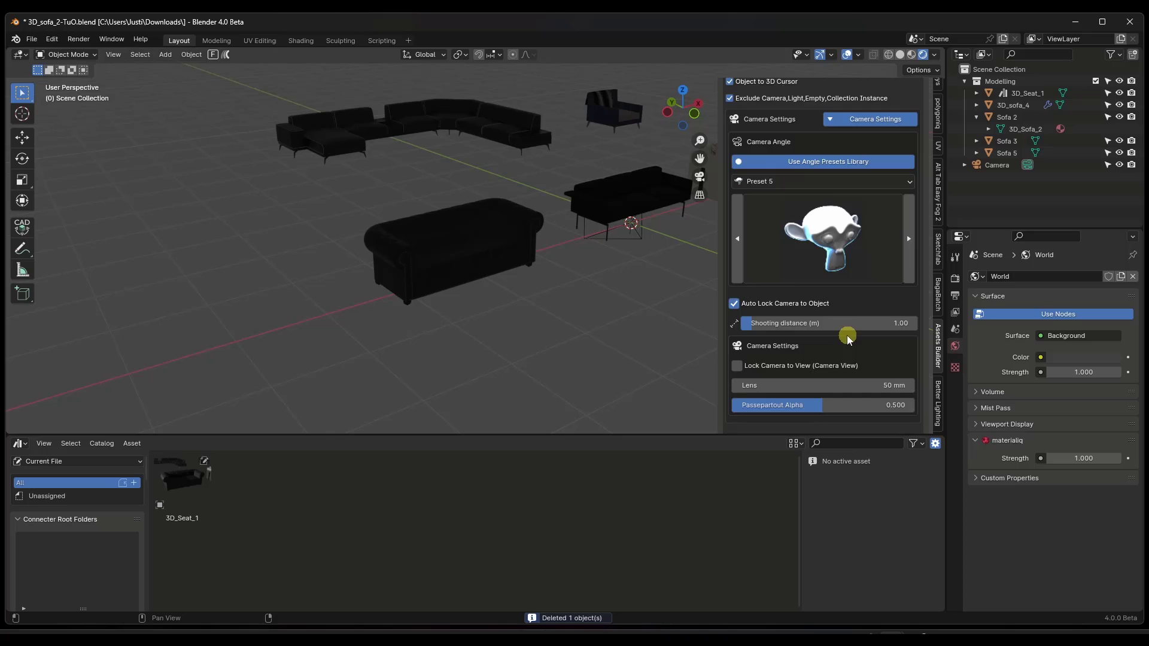
pyautogui.scroll(-8, 848, 338)
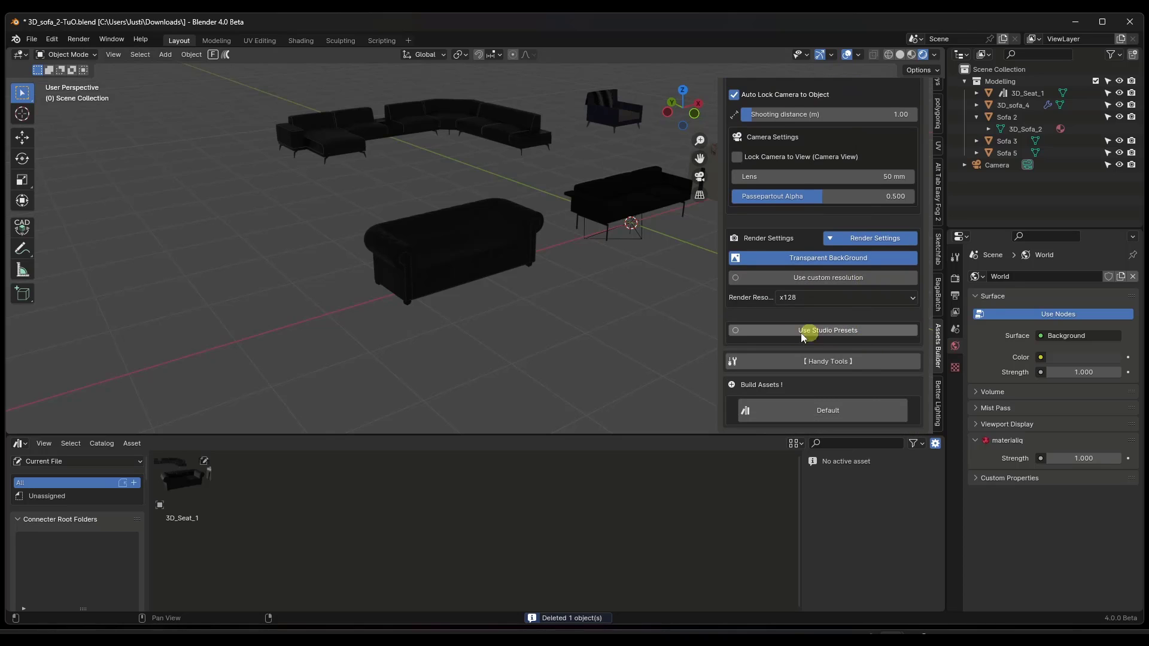
pyautogui.scroll(-2, 455, 251)
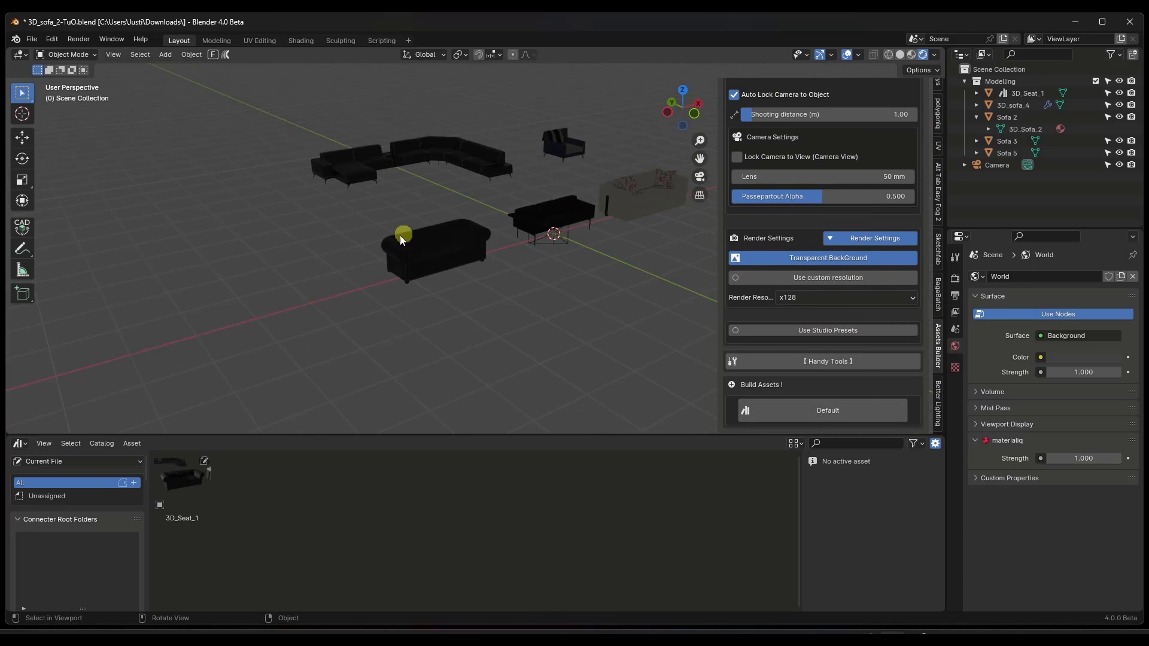
pyautogui.scroll(-3, 401, 240)
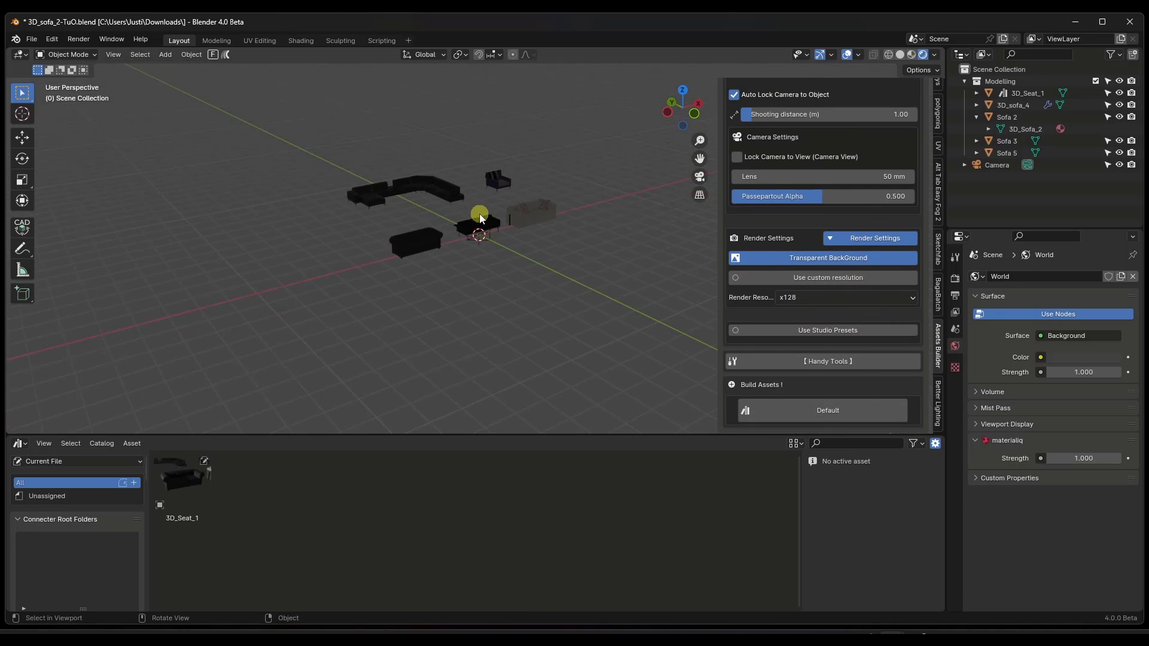
# Enable Use Studio Presets and choose Studio_Preset_001 for thumbnails.
pyautogui.click(822, 330)
pyautogui.scroll(-5, 836, 287)
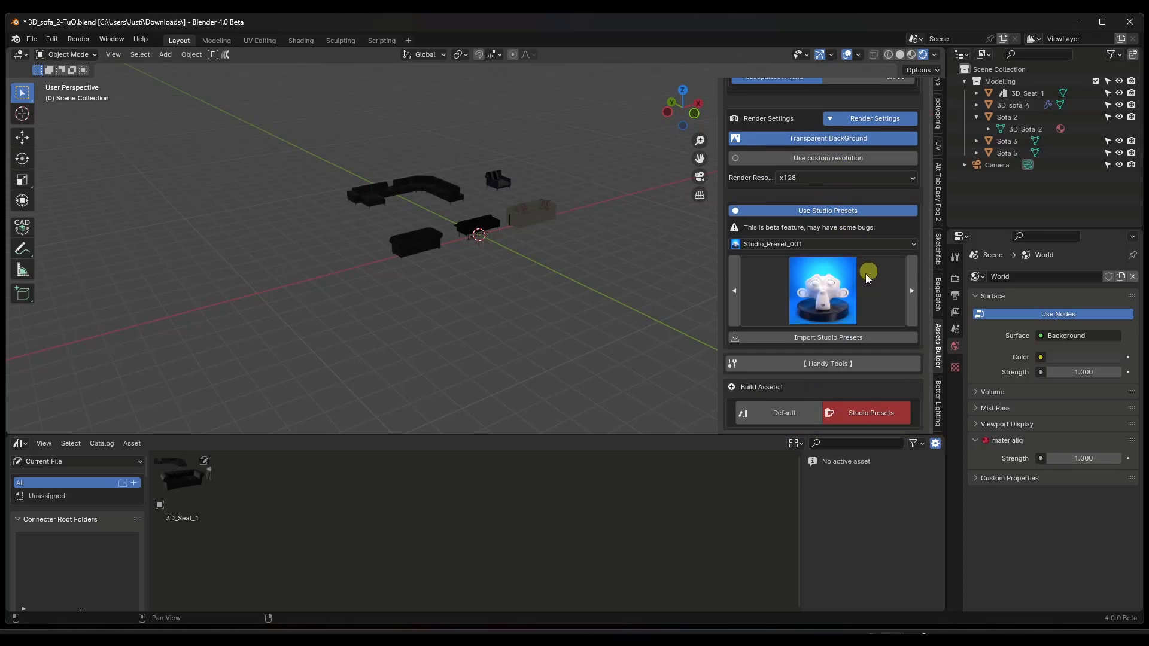
pyautogui.click(801, 245)
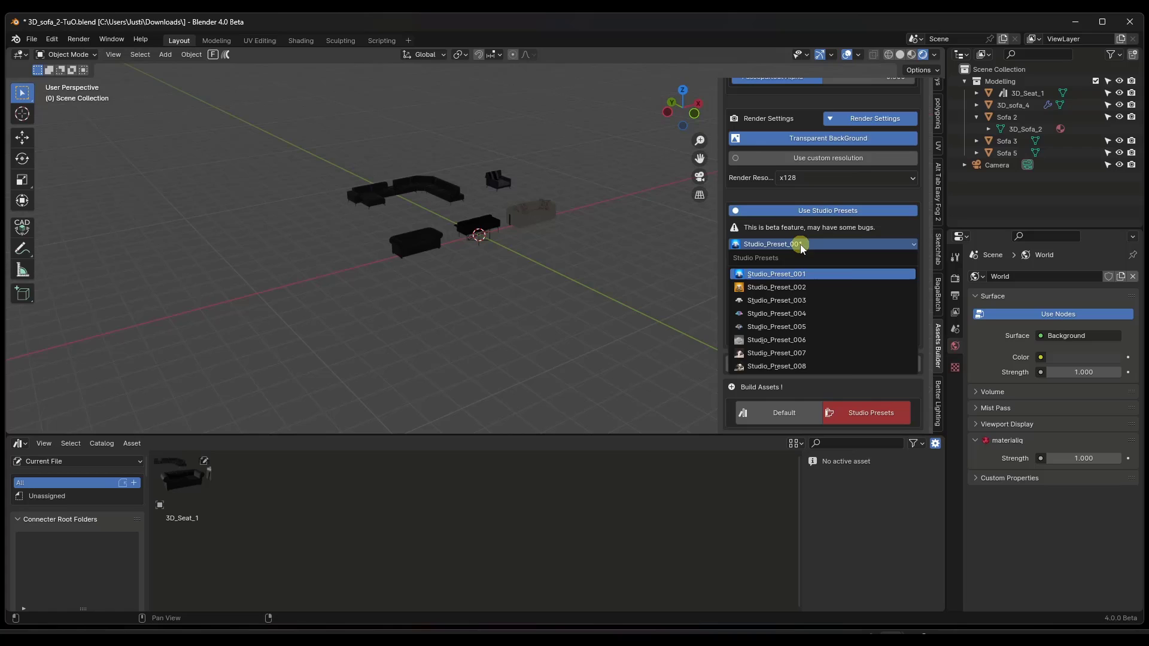
pyautogui.click(823, 290)
pyautogui.click(769, 288)
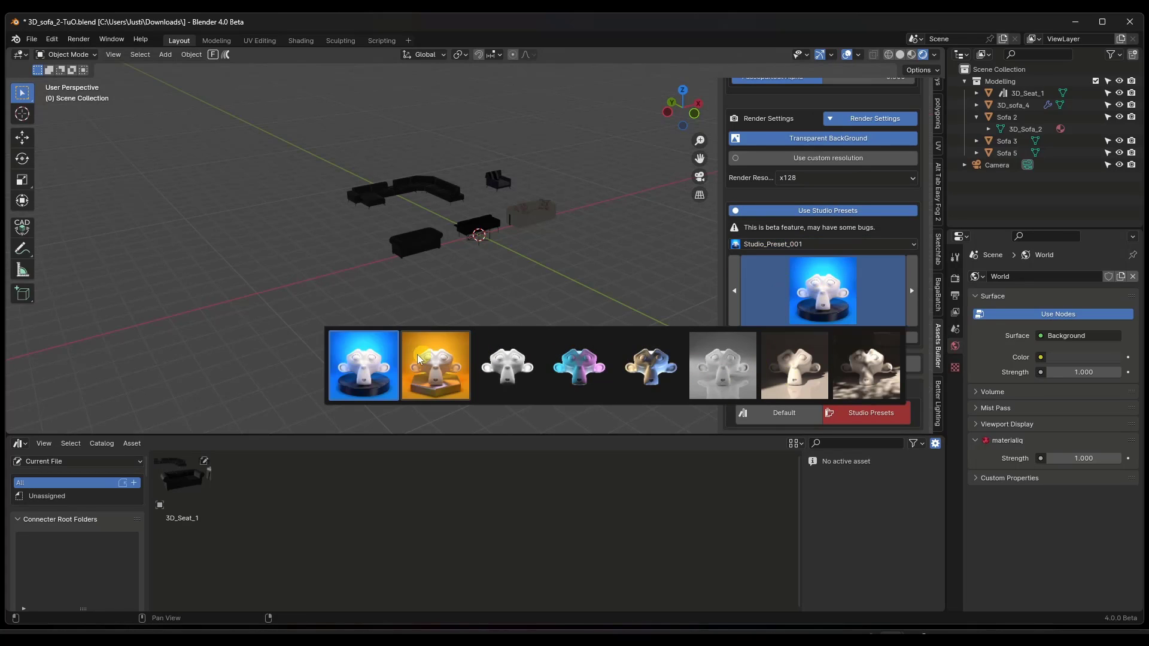
# Import the Studio_Preset_001 studio setup into the scene.
pyautogui.click(364, 362)
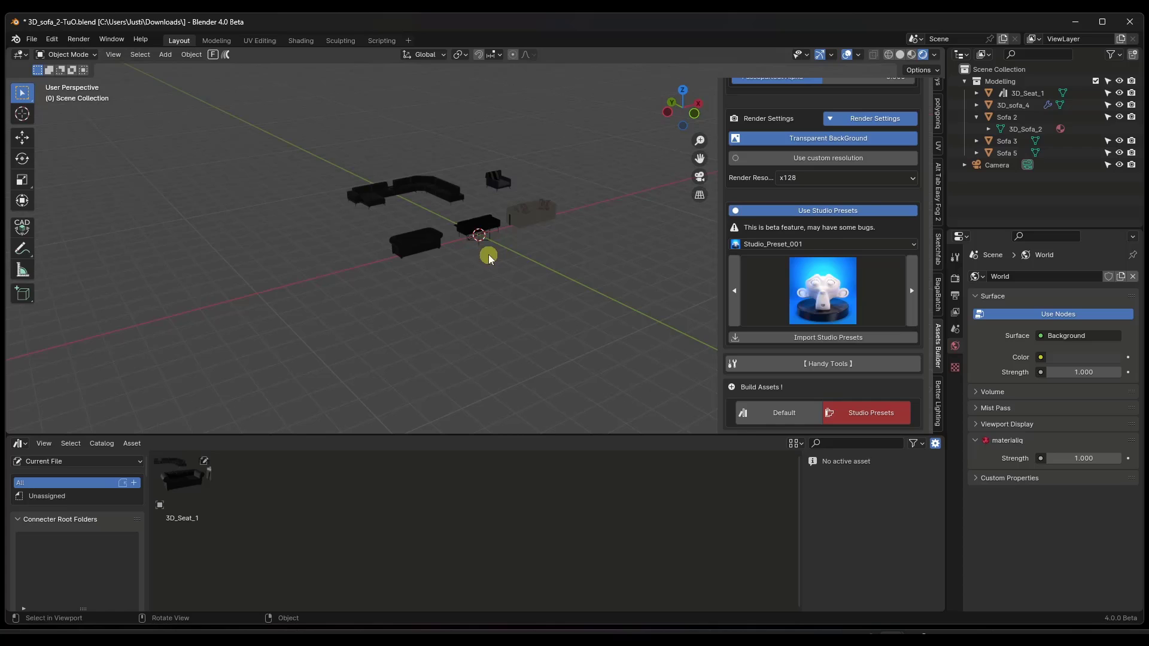
pyautogui.click(818, 339)
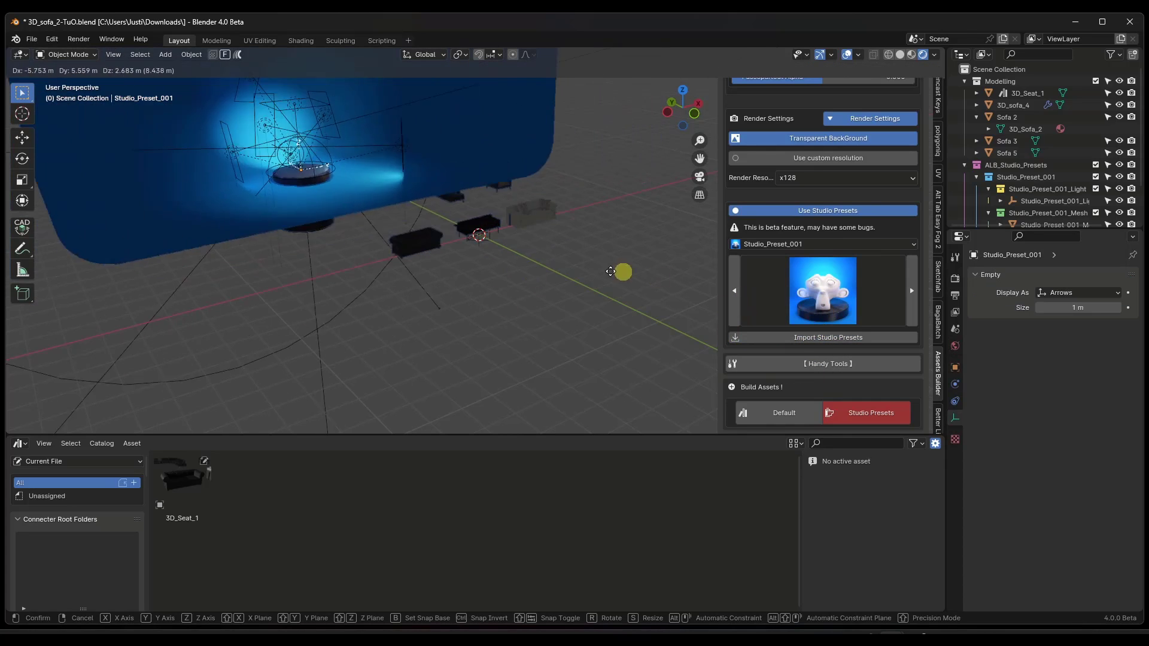
pyautogui.click(760, 330)
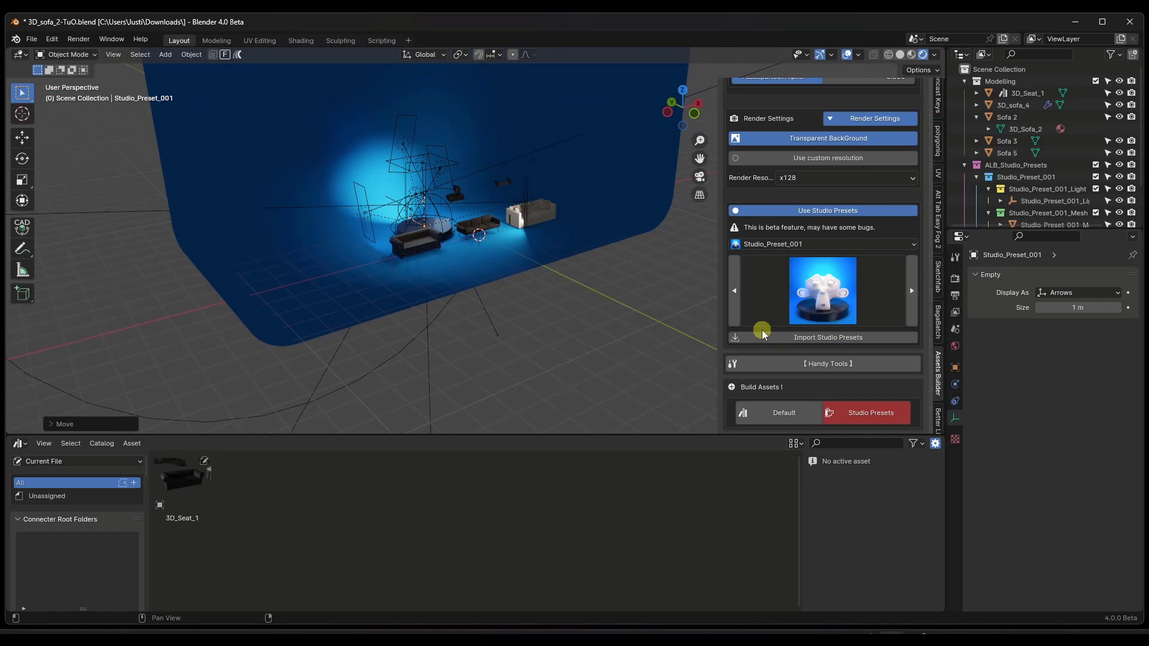
pyautogui.scroll(3, 405, 250)
pyautogui.moveTo(405, 251); pyautogui.dragTo(429, 229, button='middle')
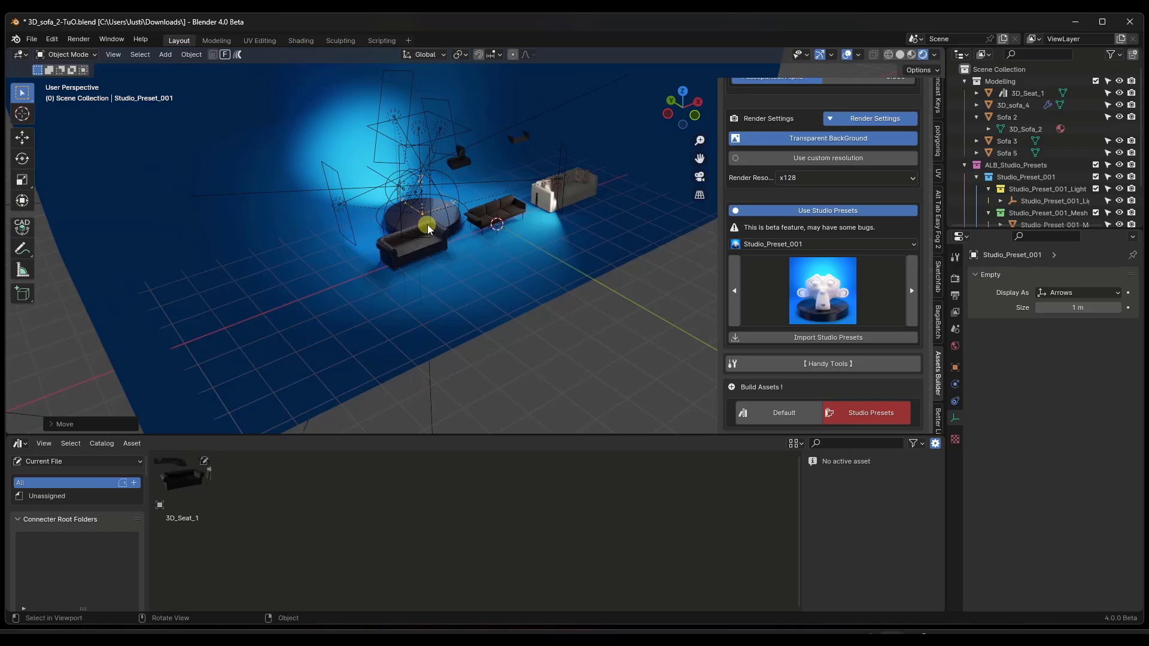
# Move the studio rig vertically so the Chesterfield sofa sits on its round pedestal.
pyautogui.press('g')
pyautogui.hotkey('shift', 'z')
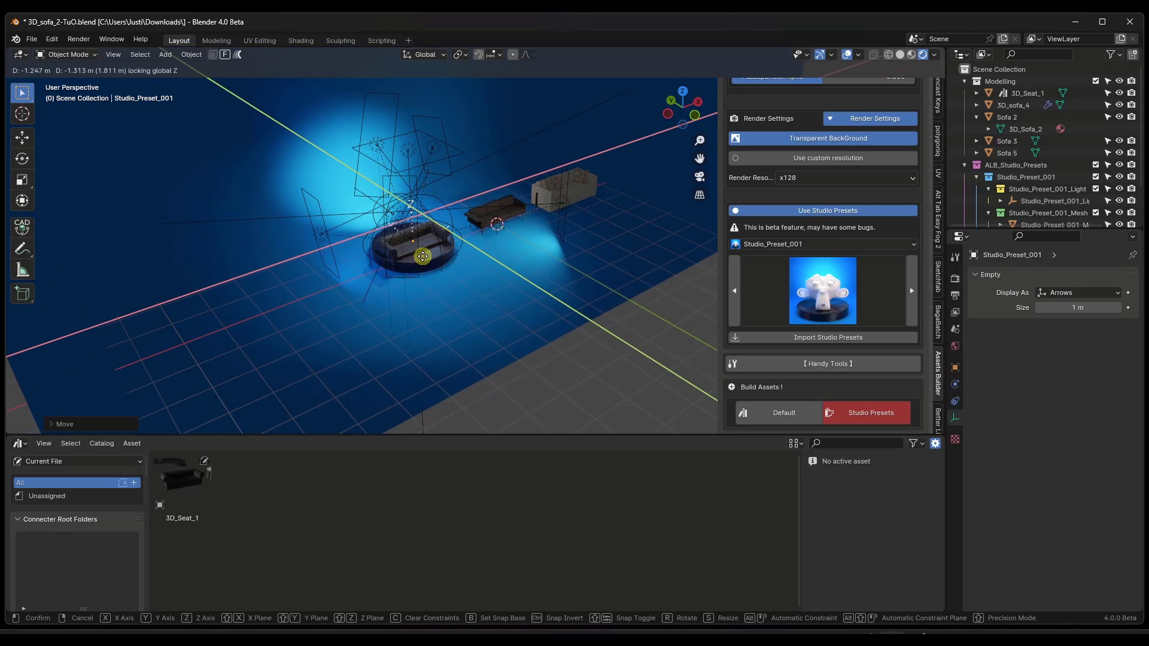
pyautogui.press('z')
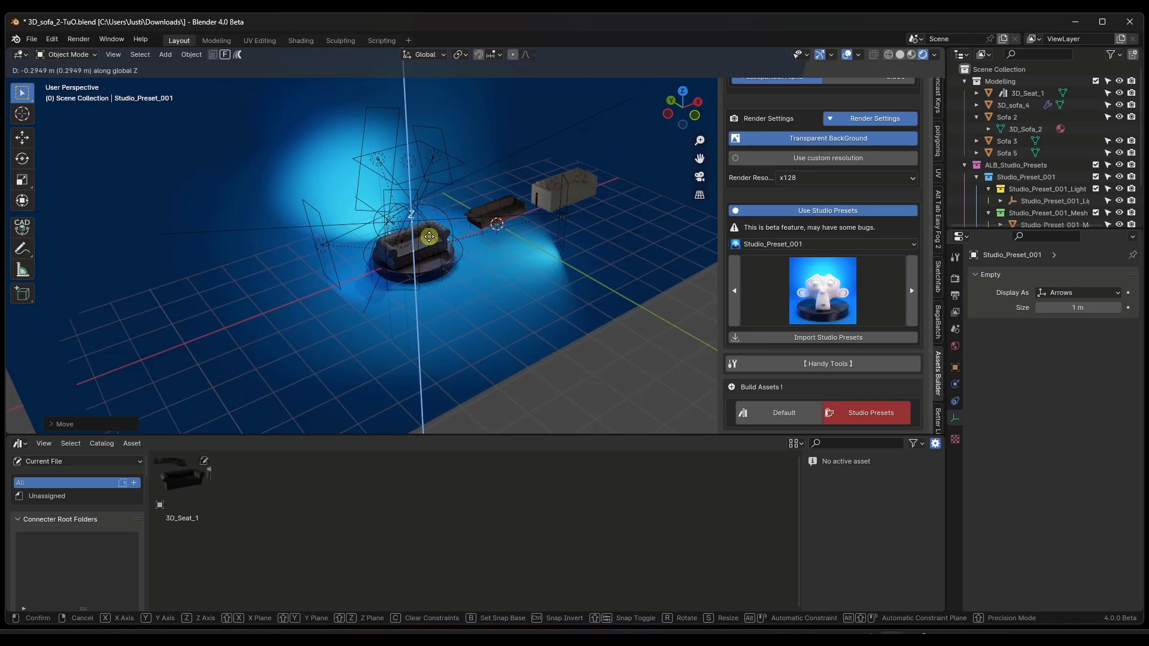
pyautogui.click(430, 236)
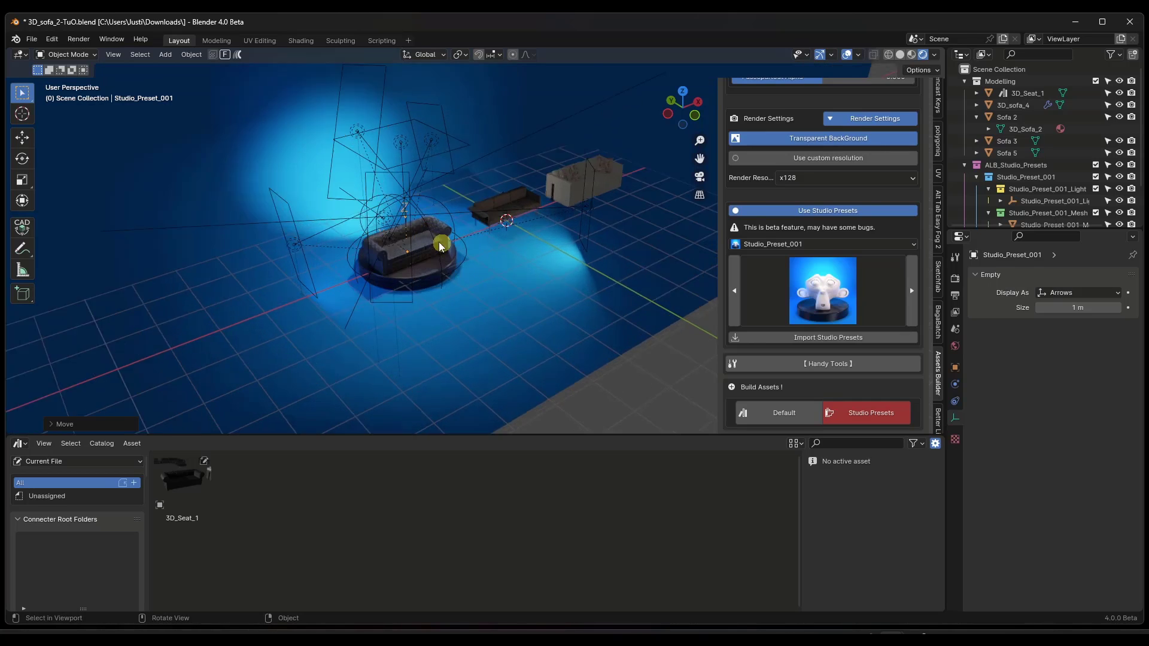
pyautogui.scroll(5, 442, 249)
pyautogui.moveTo(411, 267); pyautogui.dragTo(344, 268, button='middle')
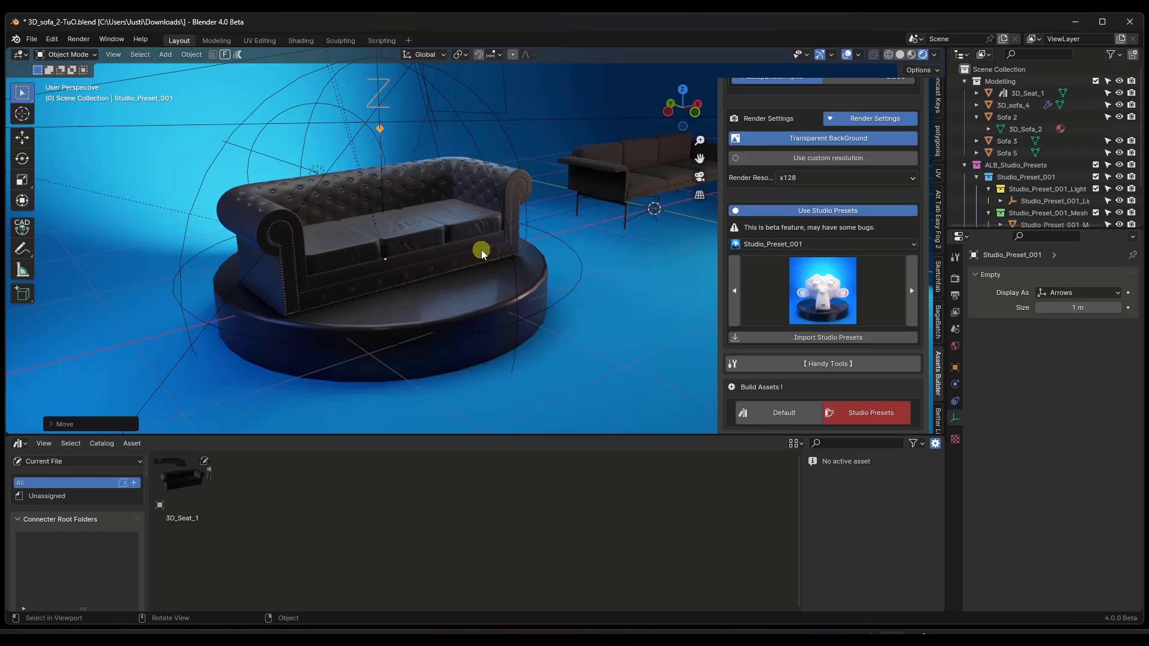
pyautogui.scroll(-5, 443, 256)
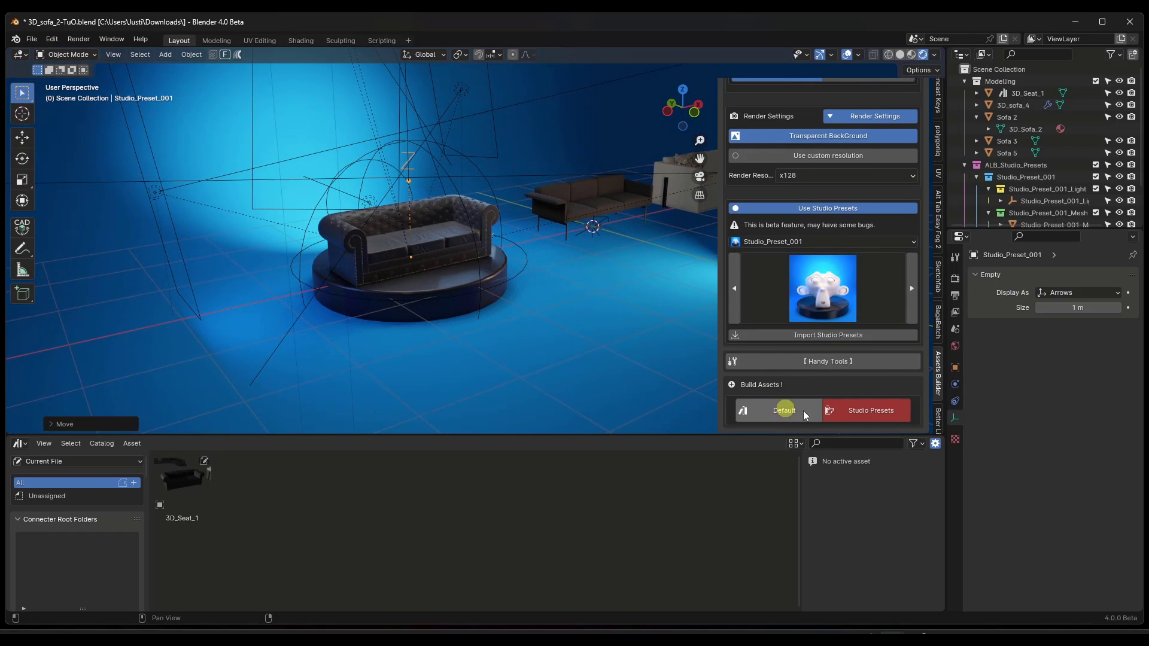
# Build 3D_Seat_1 with a Studio Presets thumbnail and dismiss the FINISH message.
pyautogui.click(868, 415)
pyautogui.click(860, 413)
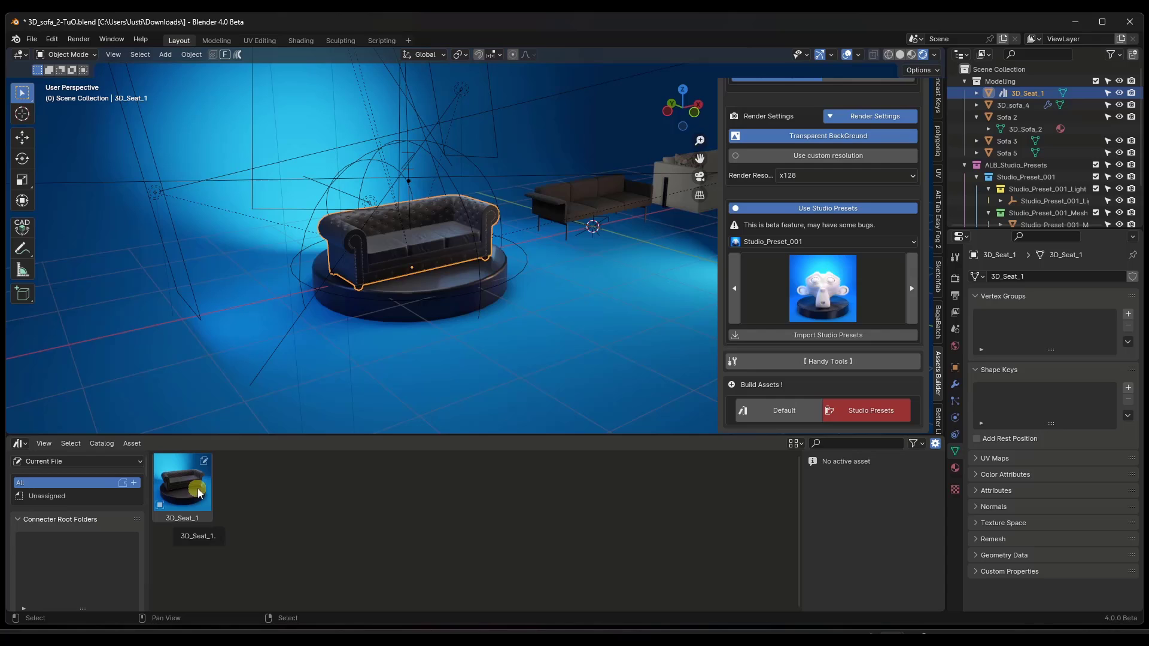
# Switch the Assets Builder camera angle to the front-facing Preset 1 and select a studio object.
pyautogui.scroll(12, 778, 300)
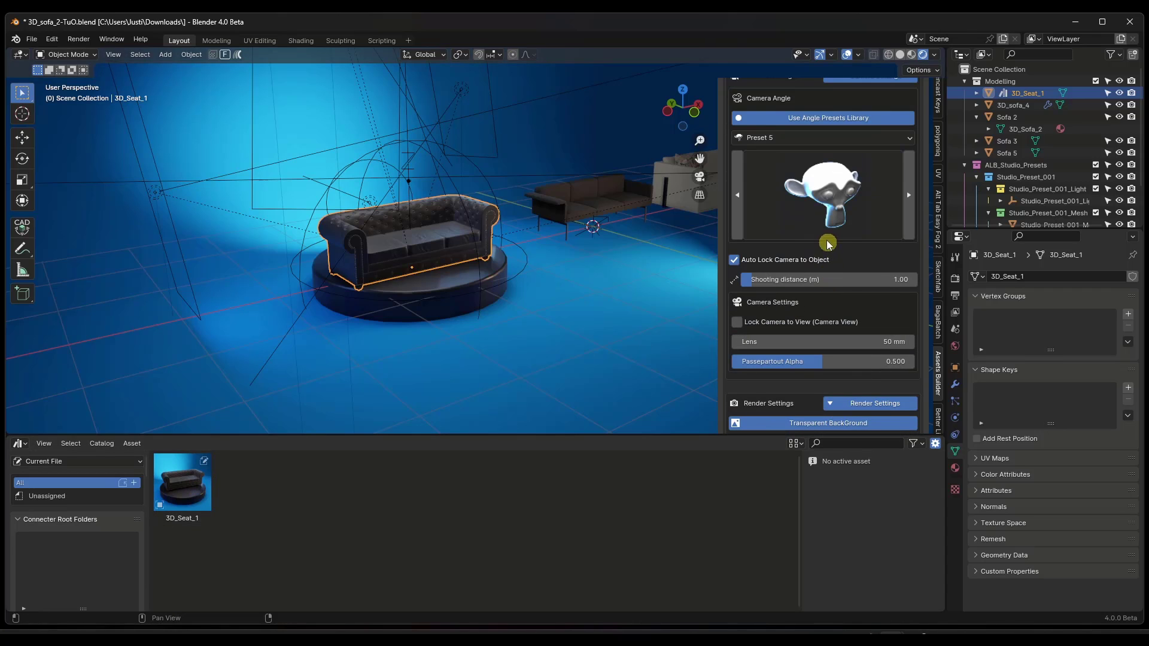
pyautogui.scroll(2, 808, 251)
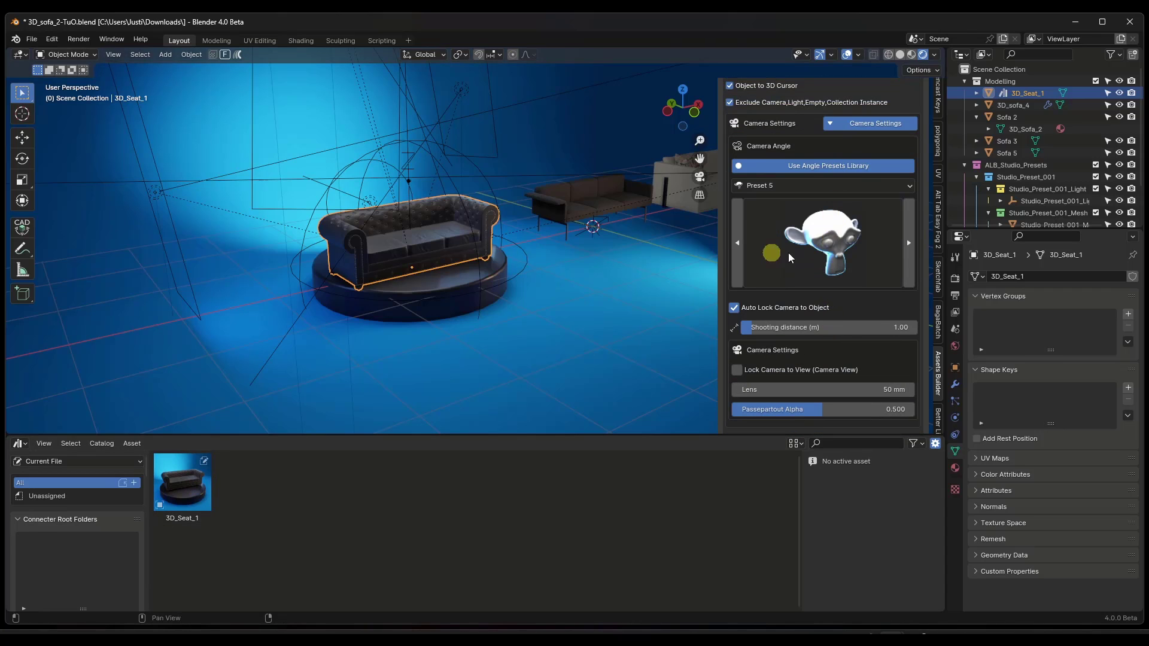
pyautogui.click(835, 242)
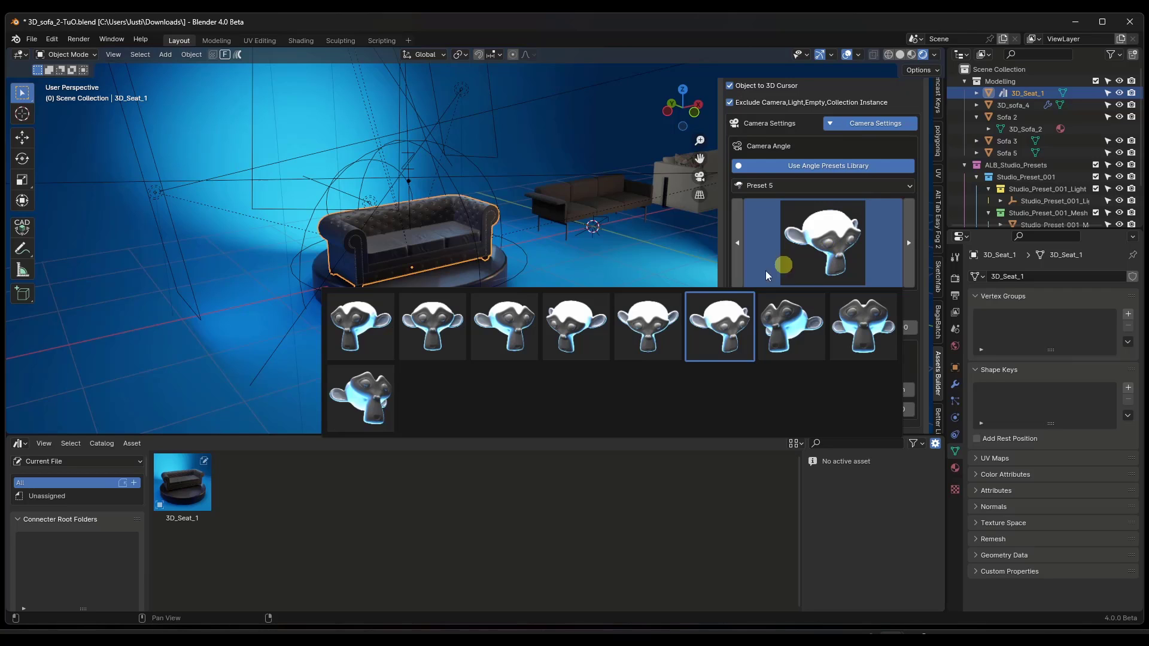
pyautogui.click(784, 262)
pyautogui.click(785, 252)
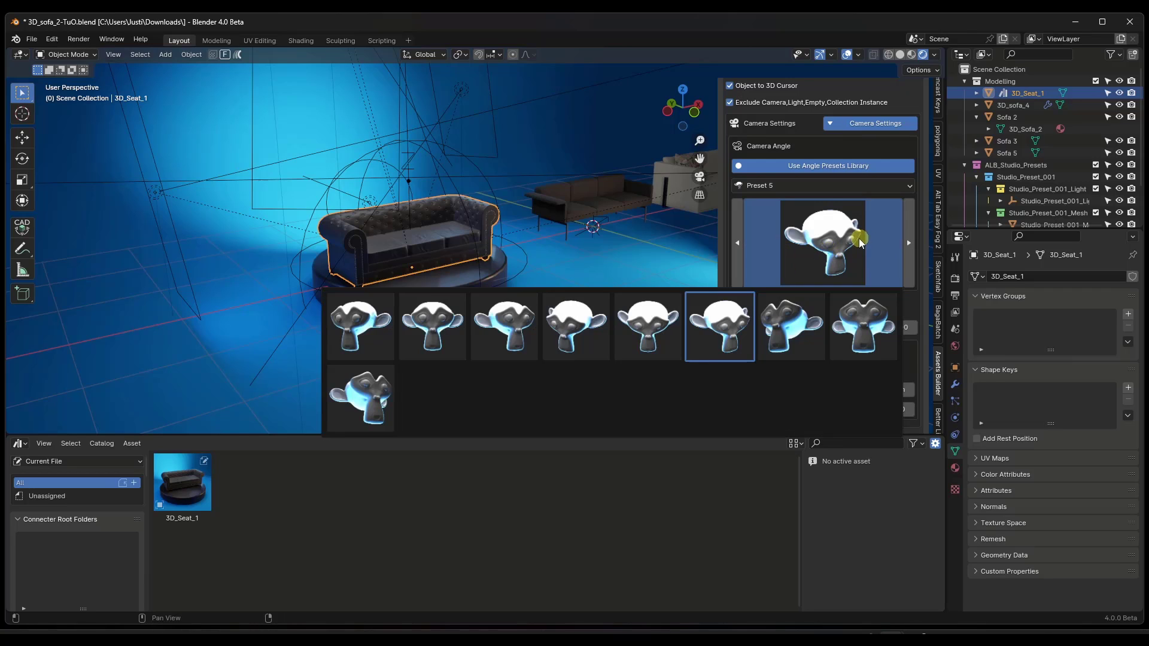
pyautogui.click(433, 342)
pyautogui.scroll(6, 862, 242)
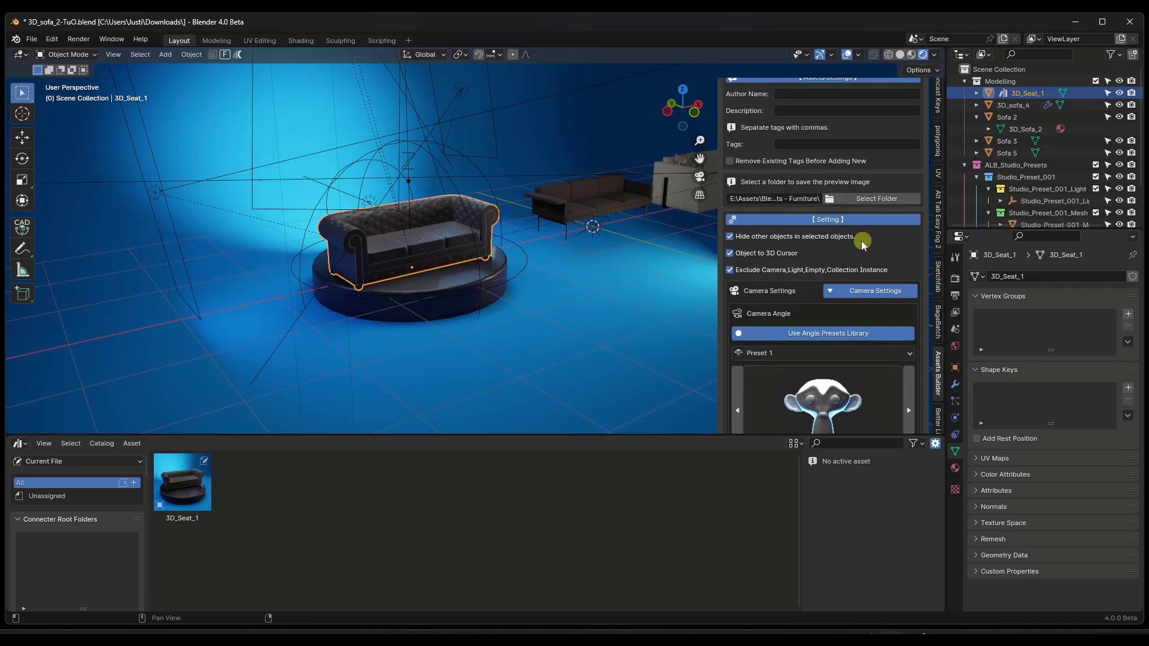
pyautogui.scroll(3, 863, 242)
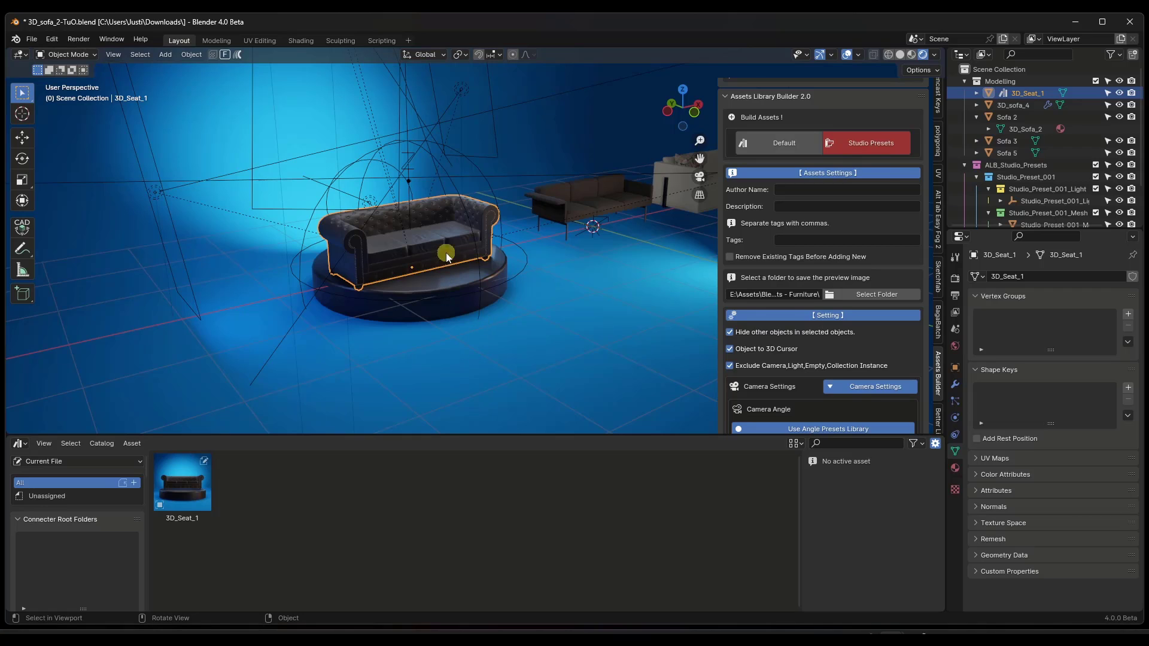
pyautogui.click(449, 298)
# Delete the round platform beneath the sofa.
pyautogui.click(439, 354)
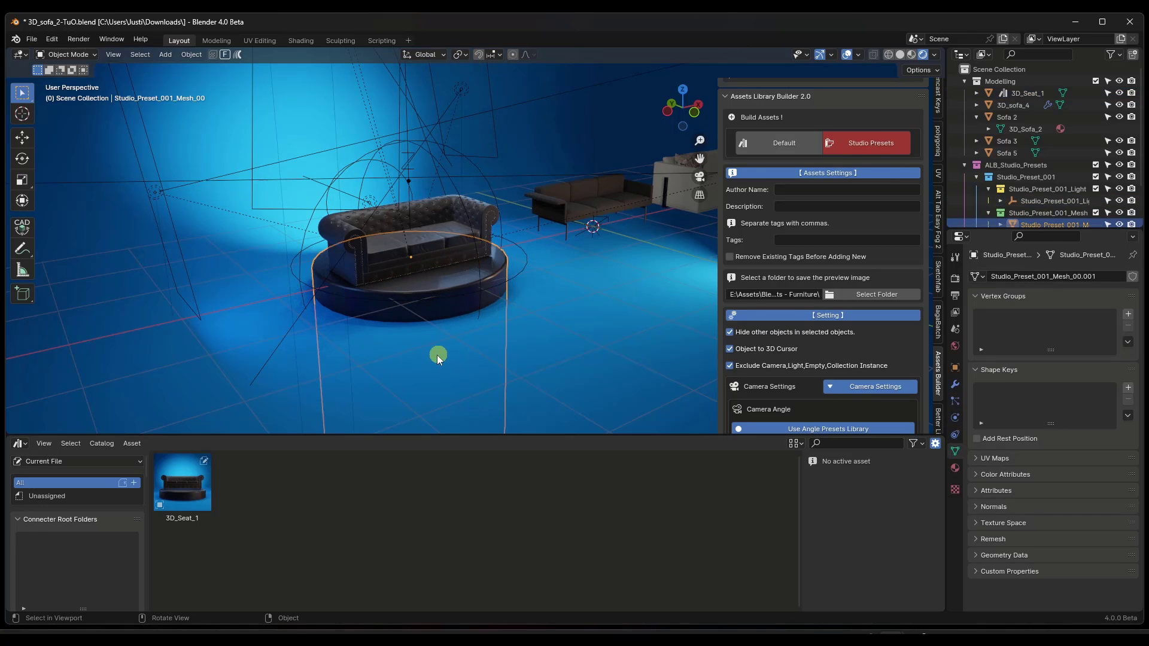
pyautogui.scroll(-5, 447, 334)
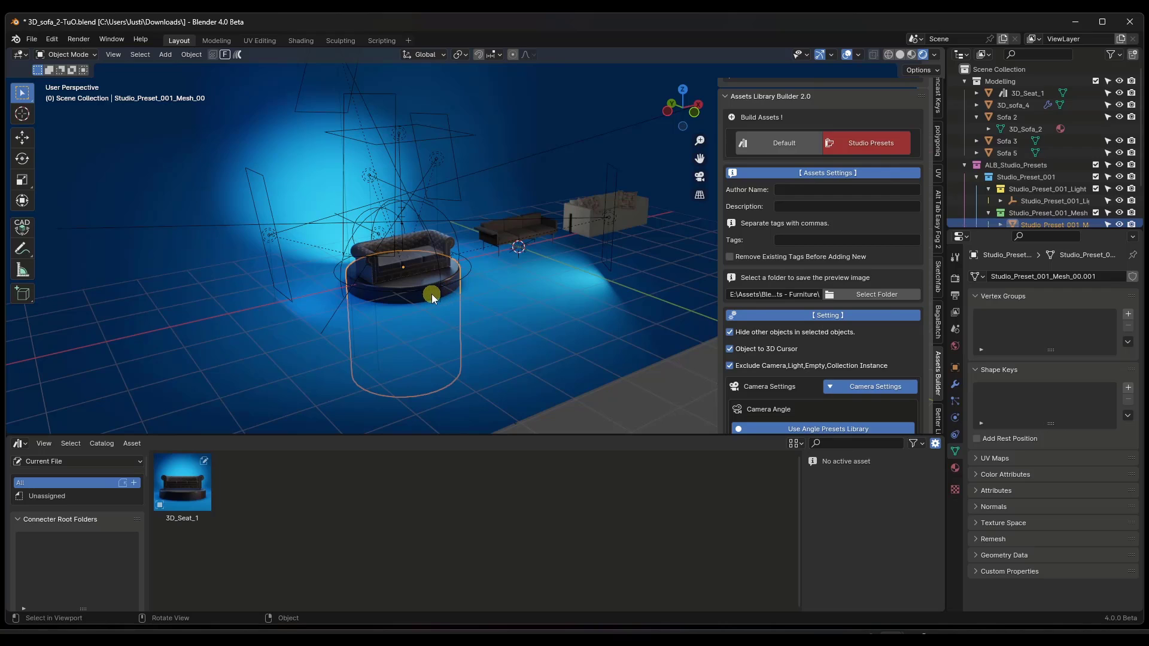
pyautogui.press('Delete')
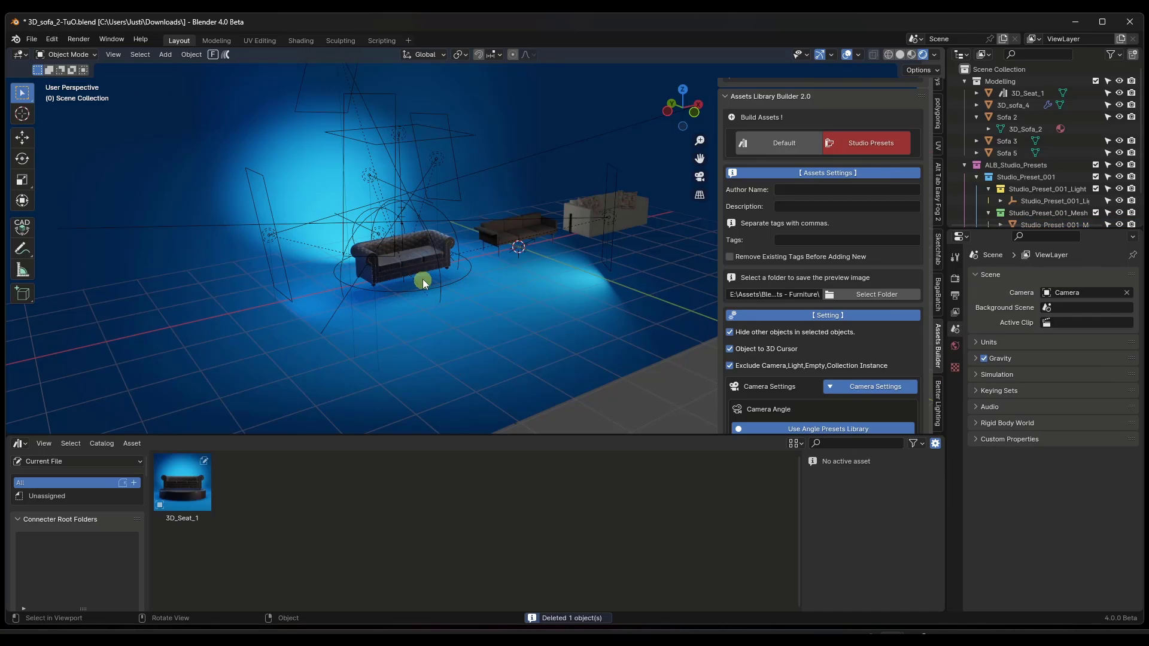
# In top view, move 3D_Seat_1, Sofa 2 and 3D_sofa_4 about 5.9 m left.
pyautogui.click(422, 263)
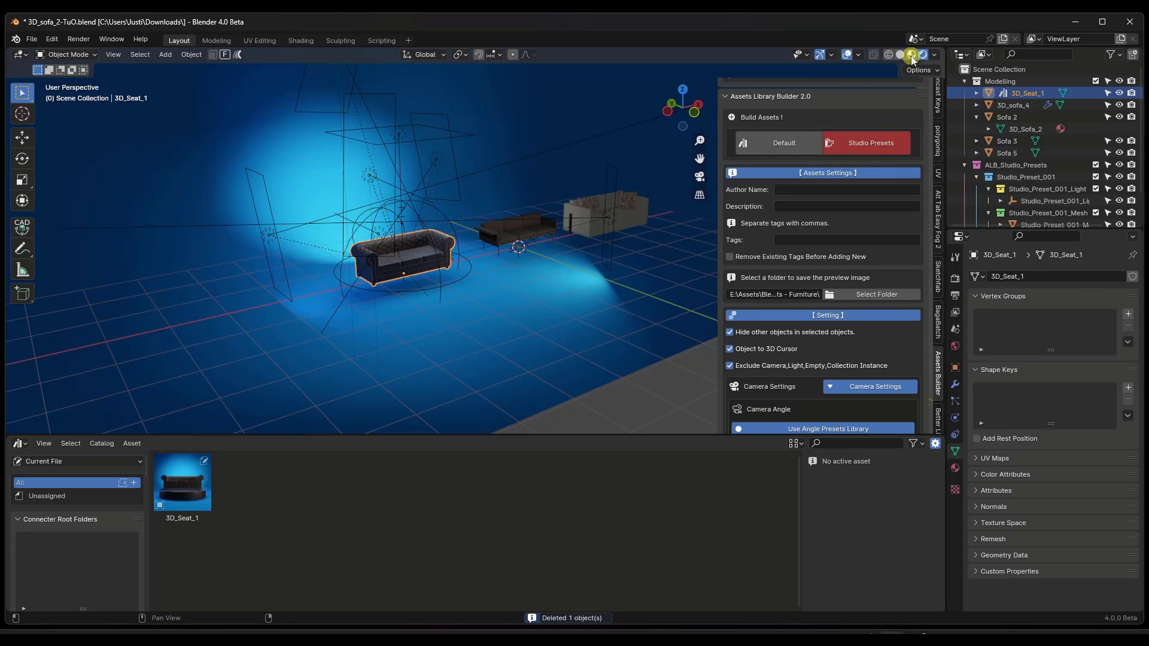
pyautogui.click(683, 90)
pyautogui.scroll(-3, 545, 297)
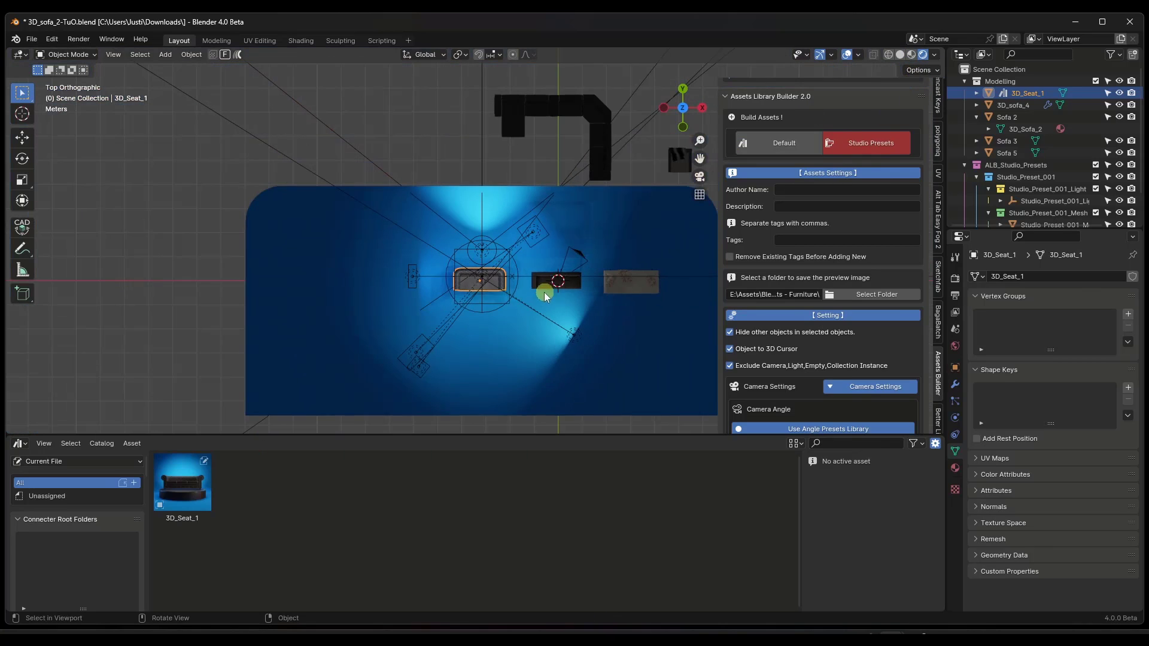
pyautogui.keyDown('shift'); pyautogui.click(547, 286); pyautogui.keyUp('shift')
pyautogui.keyDown('shift'); pyautogui.click(617, 291); pyautogui.keyUp('shift')
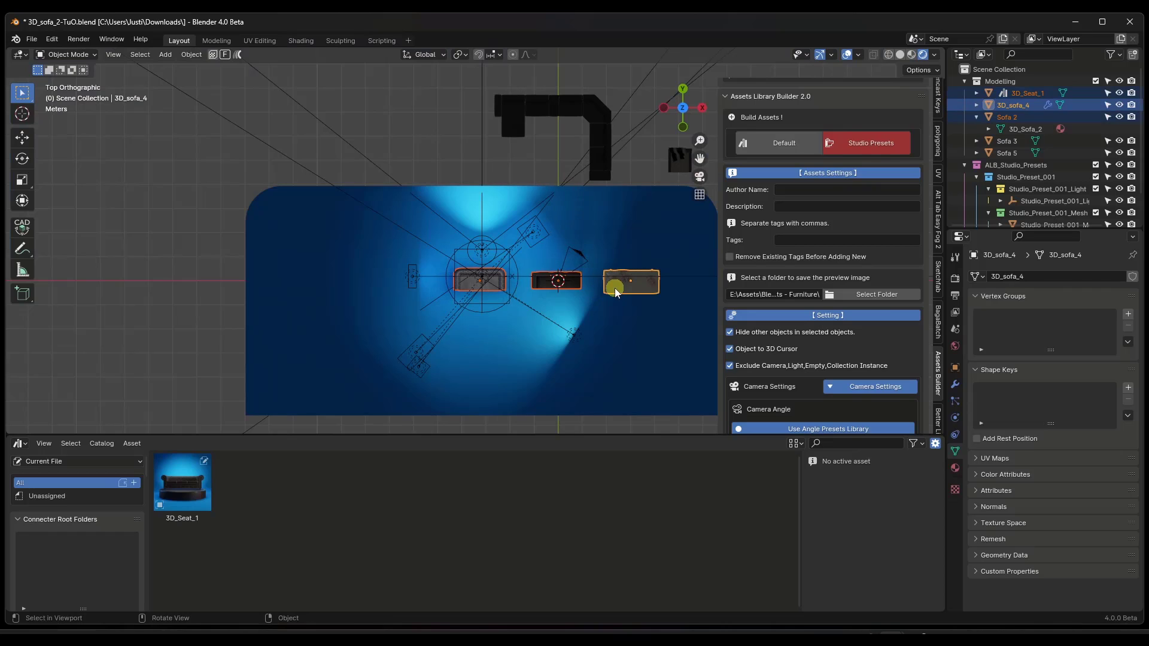
pyautogui.press('g')
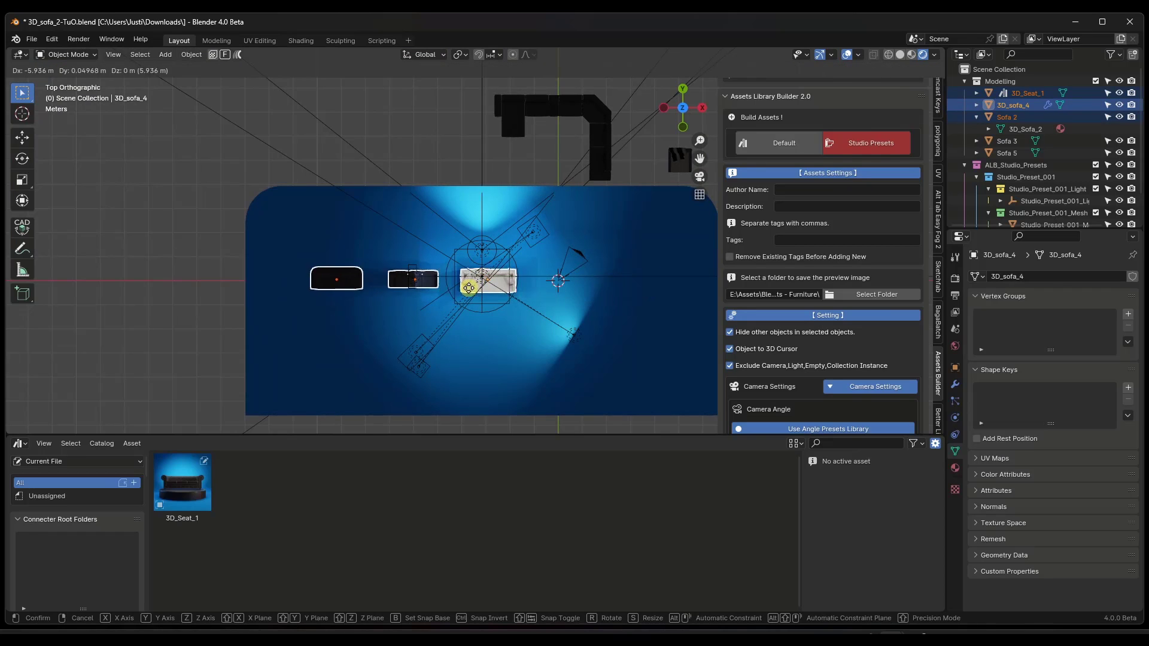
pyautogui.click(469, 287)
pyautogui.scroll(-4, 469, 287)
# Move Sofa 5 near the studio centre and orbit back to a perspective view.
pyautogui.click(565, 229)
pyautogui.press('g')
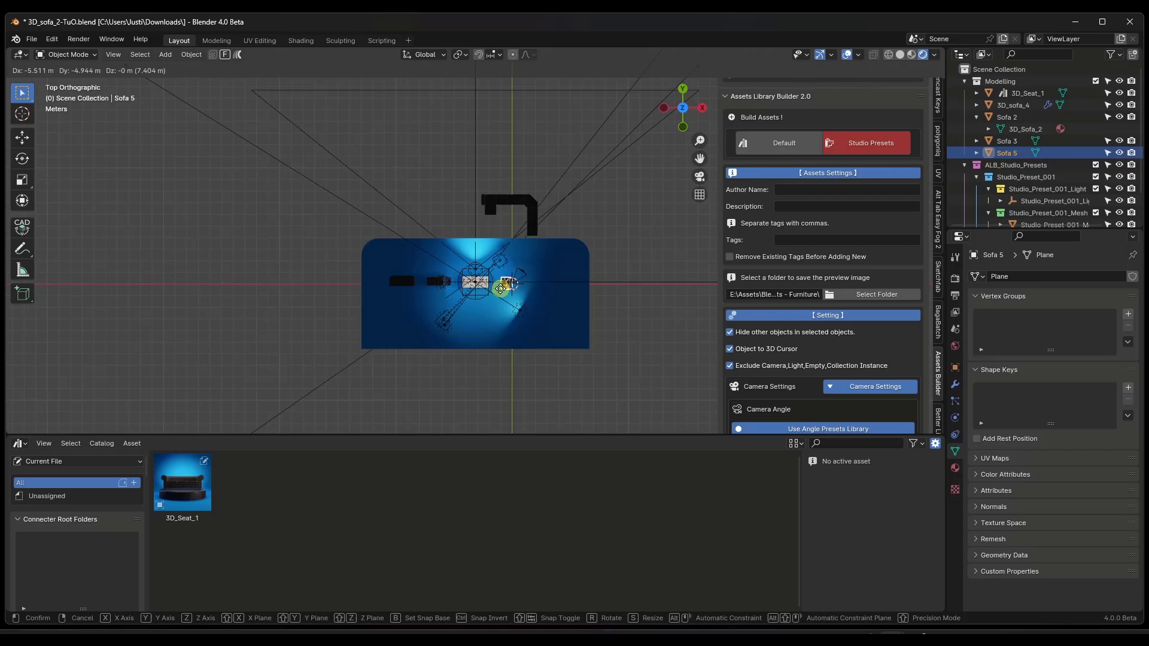
pyautogui.click(506, 283)
pyautogui.scroll(3, 500, 282)
pyautogui.moveTo(497, 282); pyautogui.dragTo(489, 229, button='middle')
pyautogui.keyDown('shift'); pyautogui.click(489, 228); pyautogui.keyUp('shift')
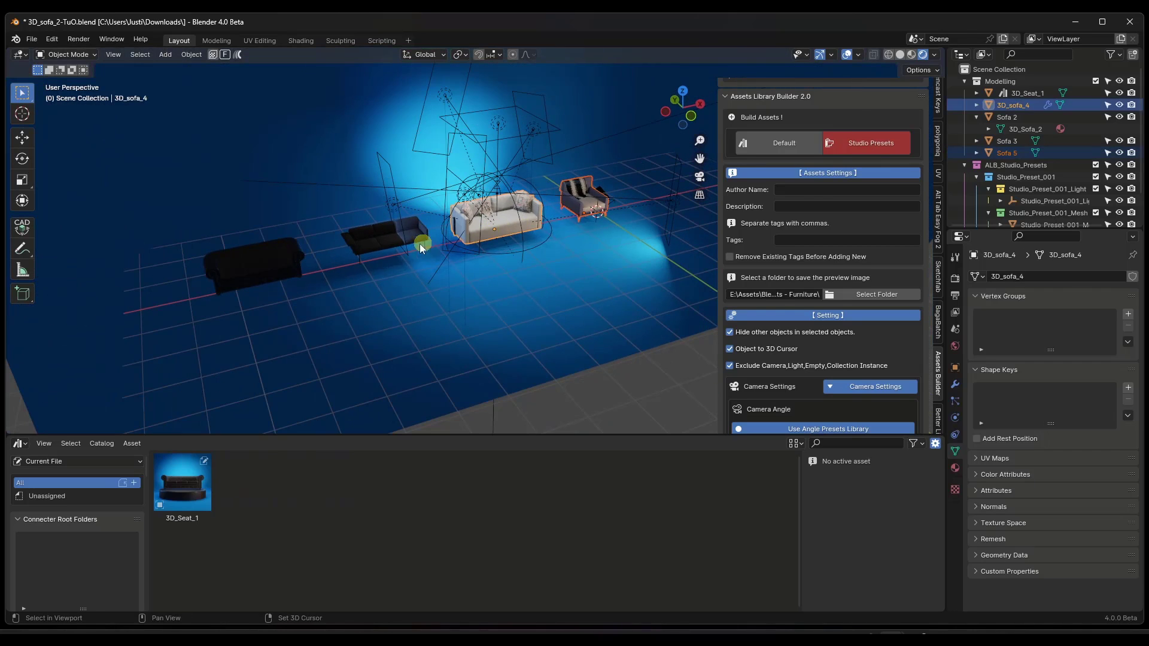
# Add Sofa 2 and 3D_Seat_1 to the selection and build all four sofas with Studio Presets.
pyautogui.keyDown('shift'); pyautogui.click(379, 239); pyautogui.keyUp('shift')
pyautogui.keyDown('shift'); pyautogui.click(285, 267); pyautogui.keyUp('shift')
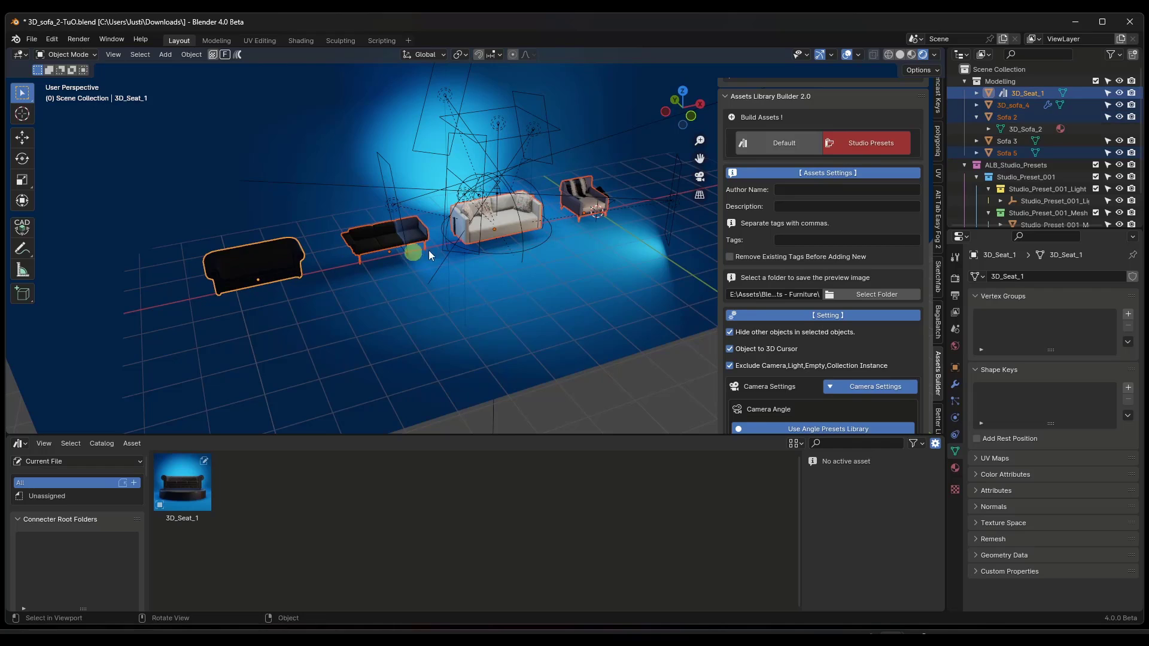
pyautogui.click(857, 146)
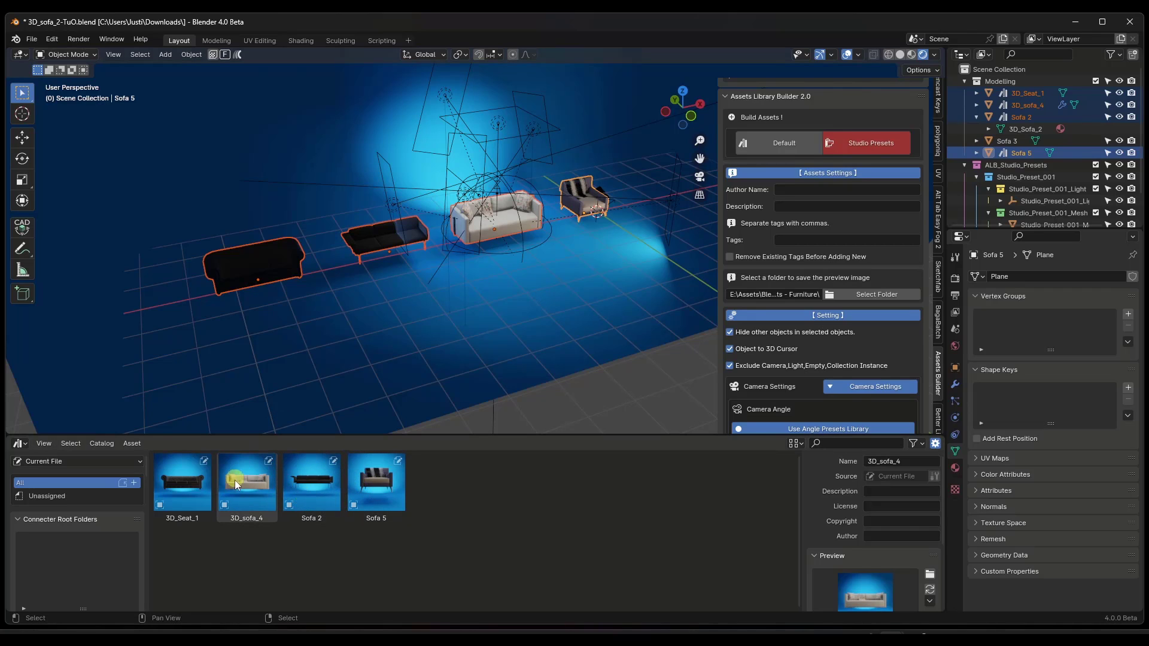
# Set the thumbnail camera angle to Preset 6.
pyautogui.scroll(-10, 840, 279)
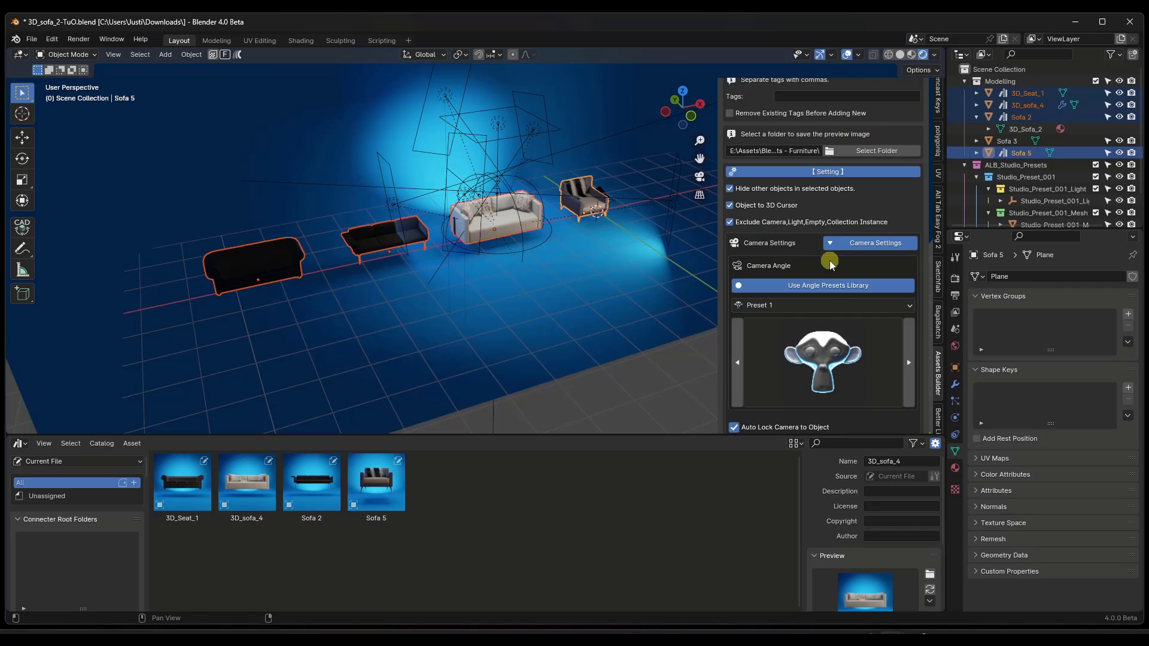
pyautogui.click(813, 228)
pyautogui.click(783, 256)
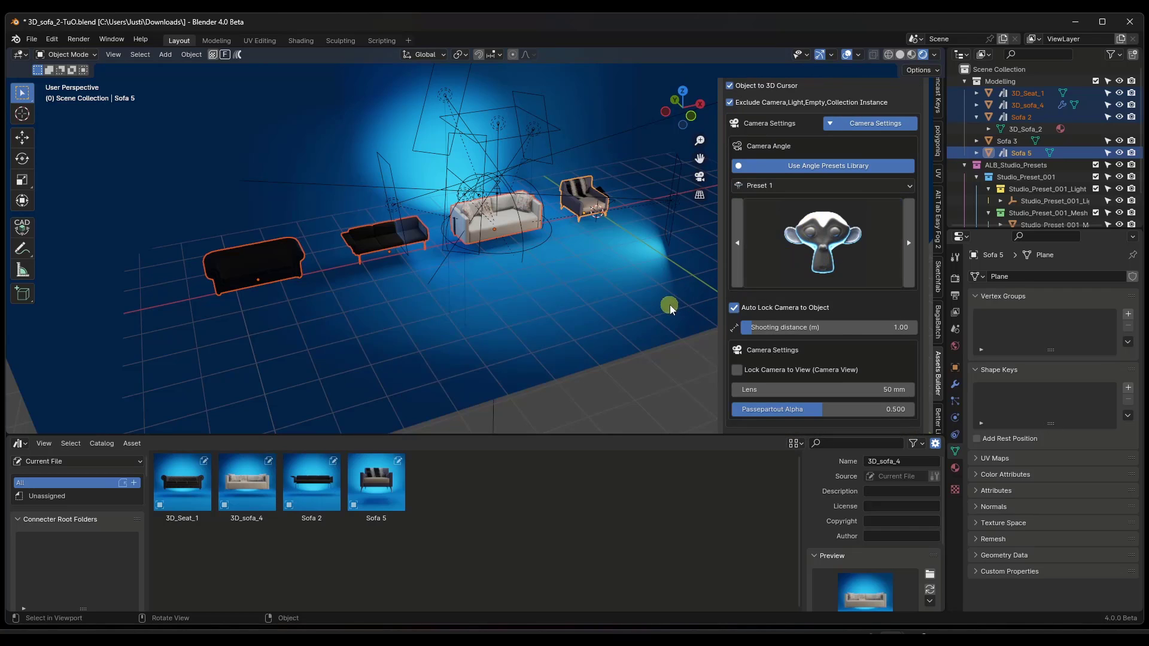
pyautogui.click(826, 232)
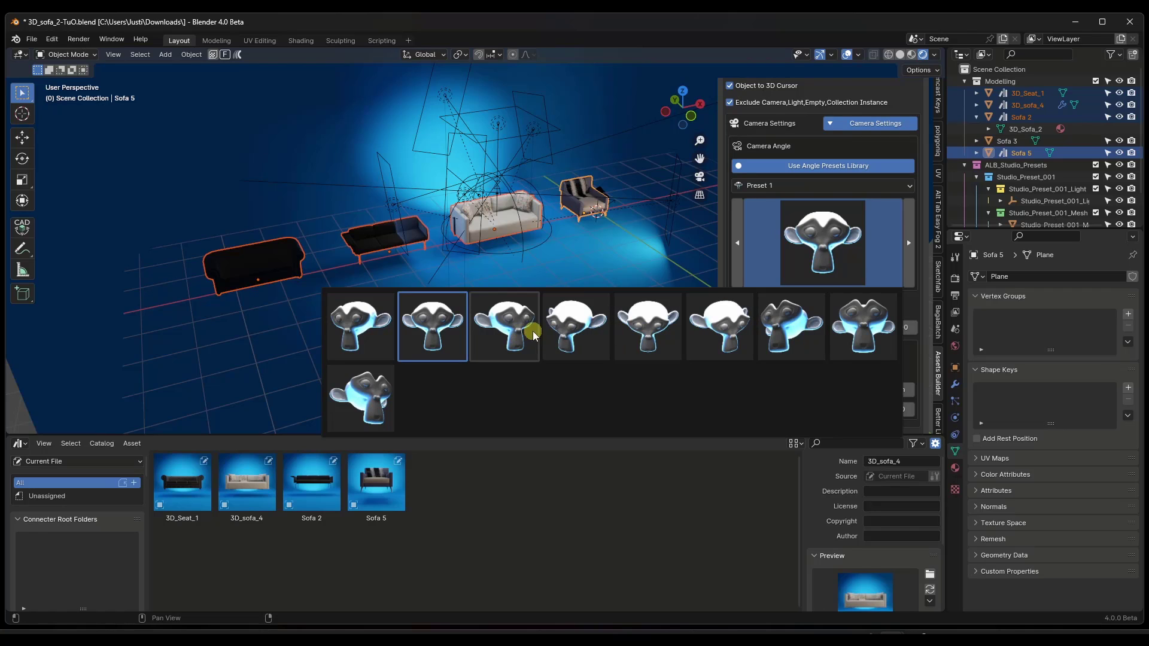
pyautogui.click(796, 328)
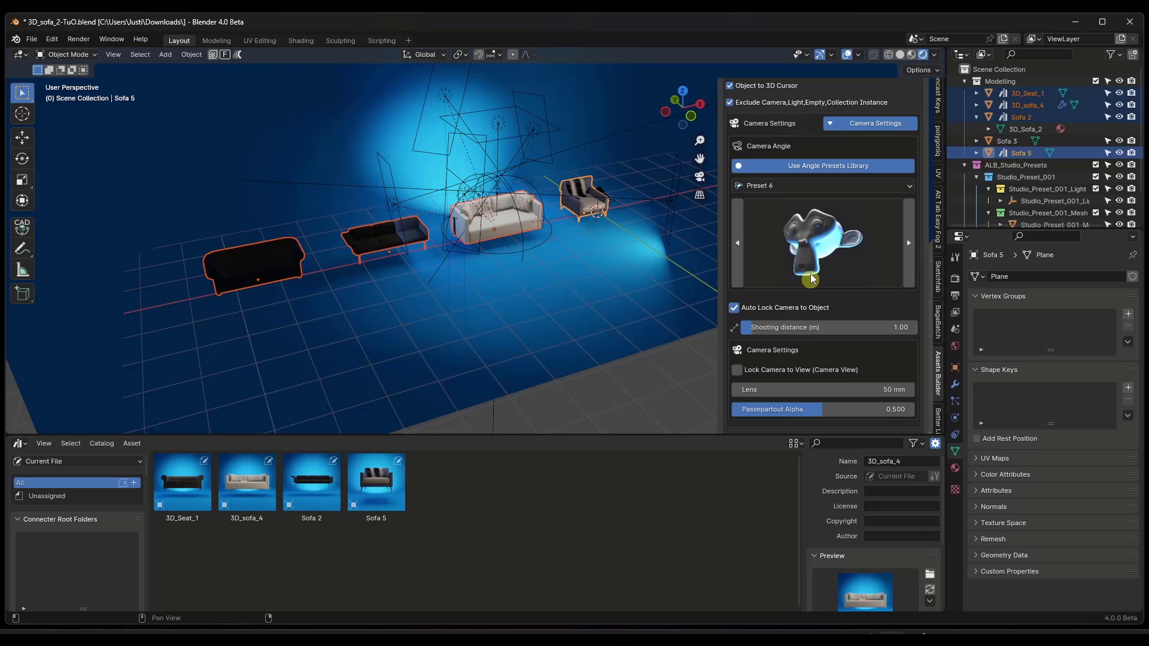
# Choose the fourth studio preset and rebuild the sofa assets with studio-lit previews.
pyautogui.scroll(10, 820, 254)
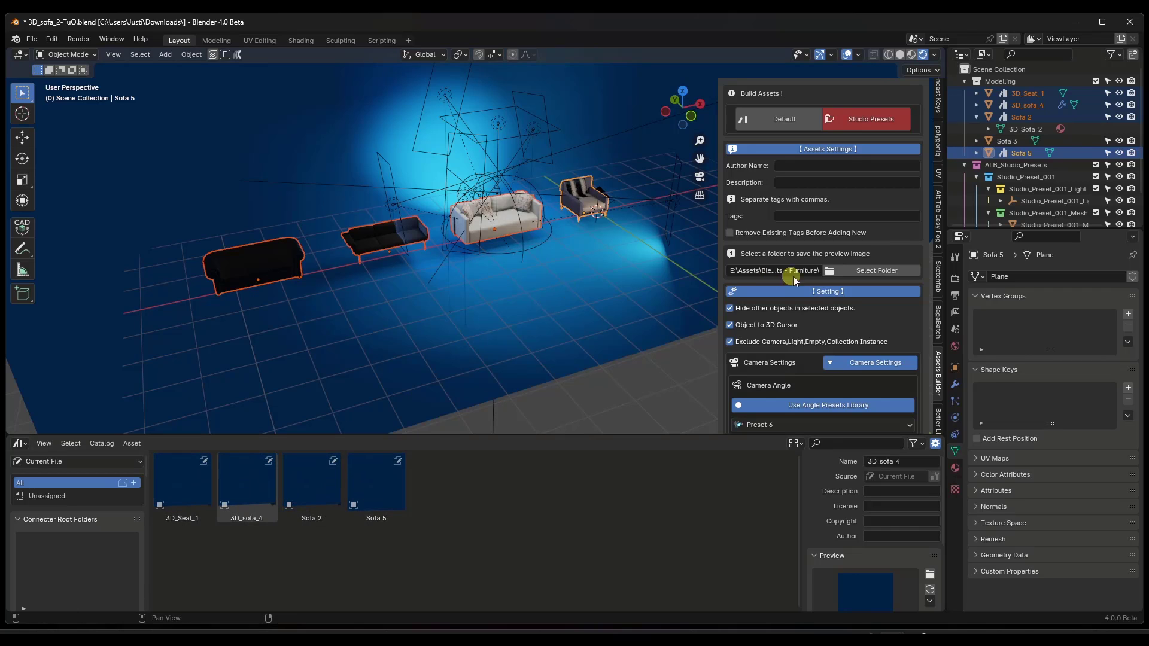
pyautogui.scroll(-8, 819, 281)
pyautogui.scroll(-1, 828, 293)
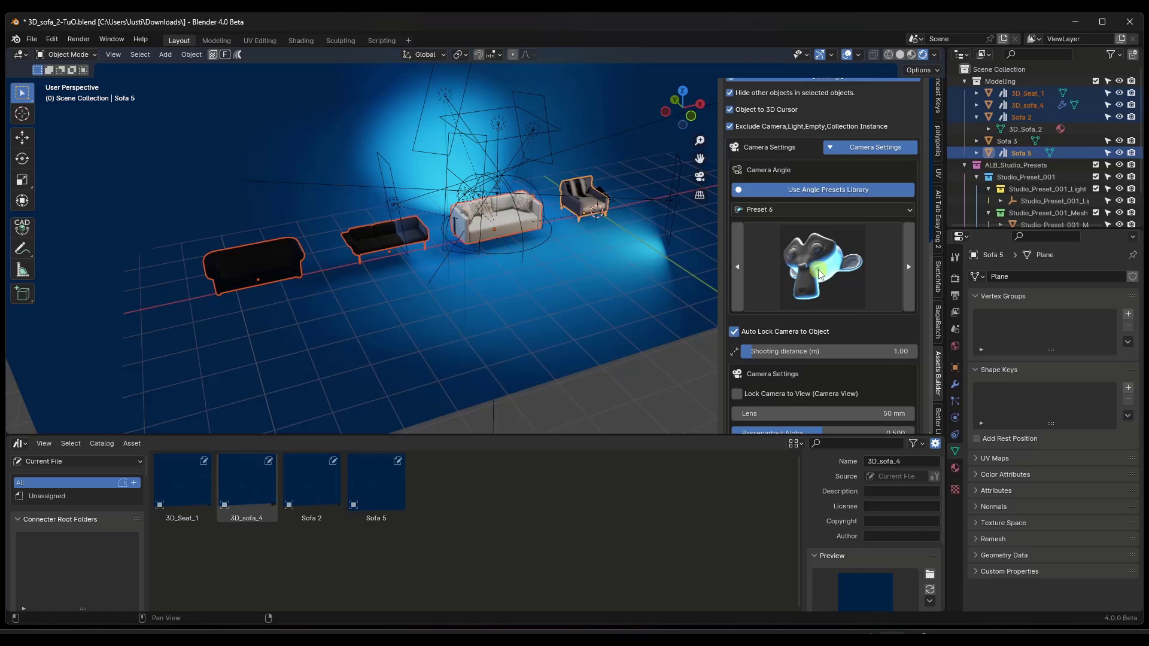
pyautogui.click(821, 275)
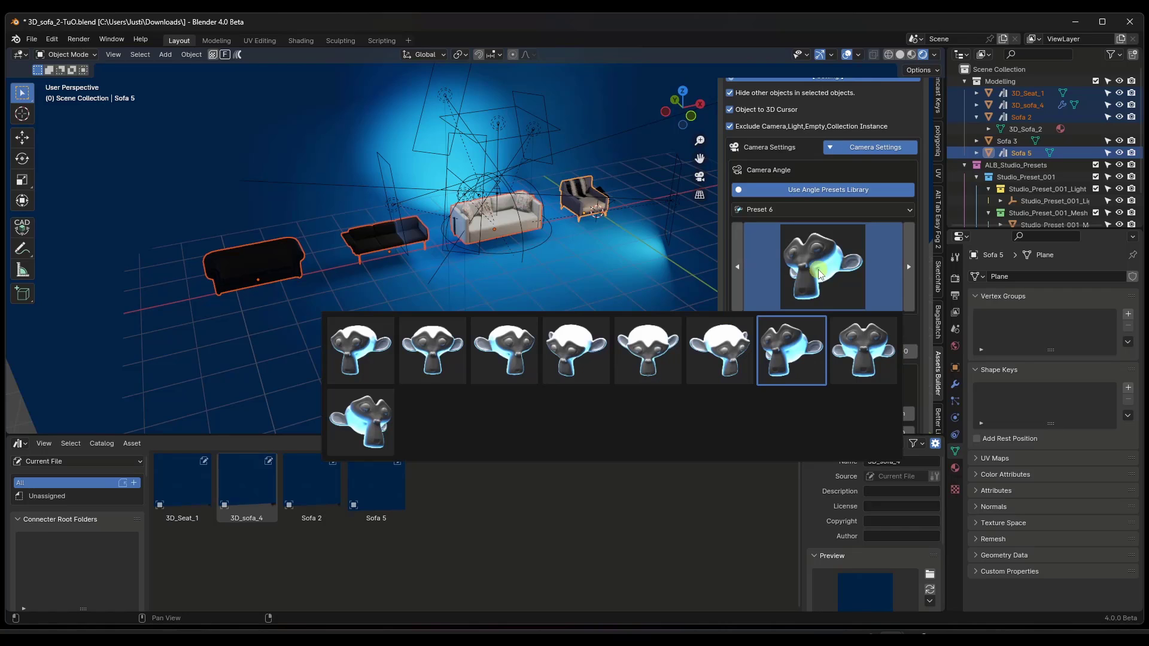
pyautogui.click(580, 347)
pyautogui.scroll(10, 849, 258)
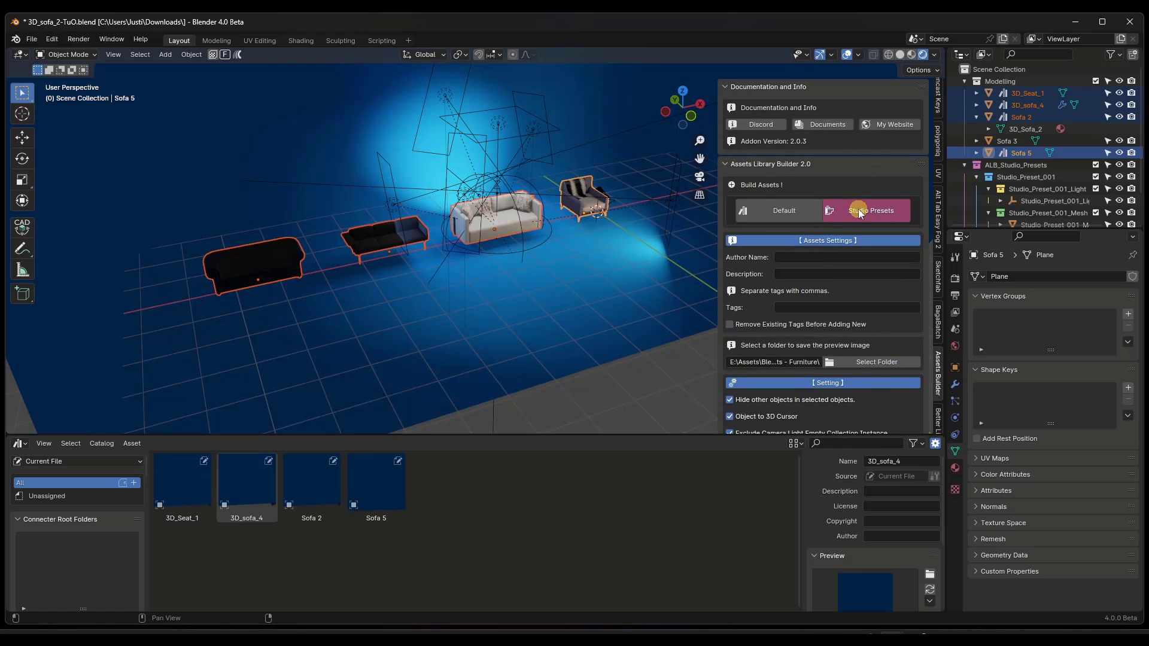
pyautogui.click(860, 212)
pyautogui.click(206, 500)
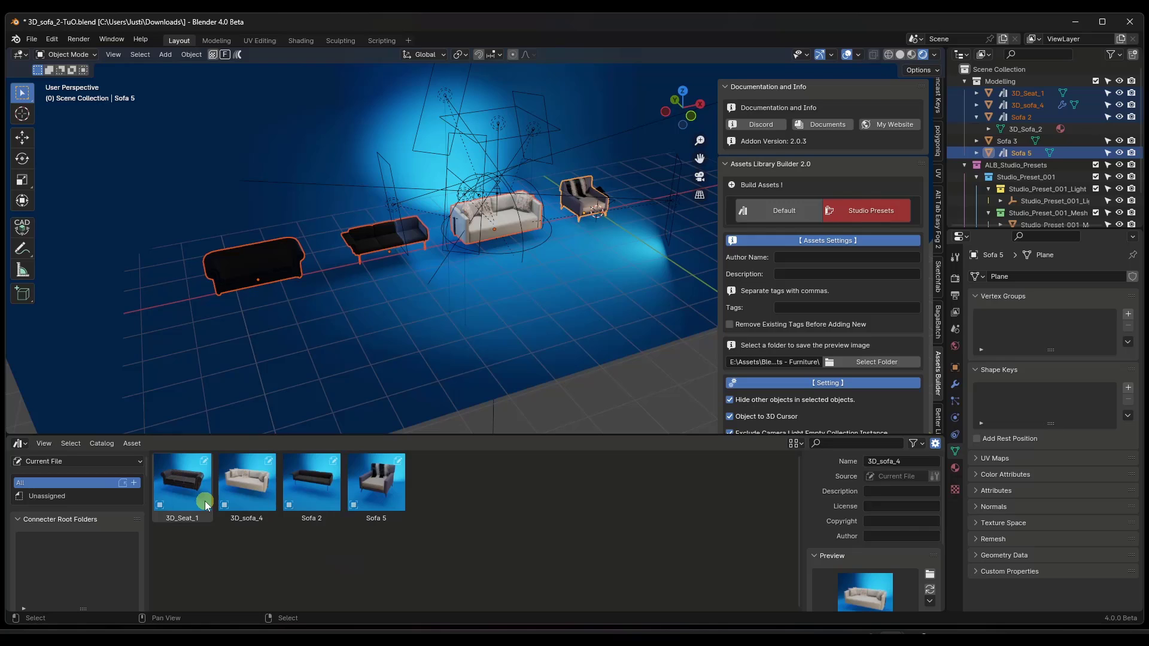
# Drag a copy of the Sofa 5 armchair from the asset browser into the scene and frame it.
pyautogui.click(316, 489)
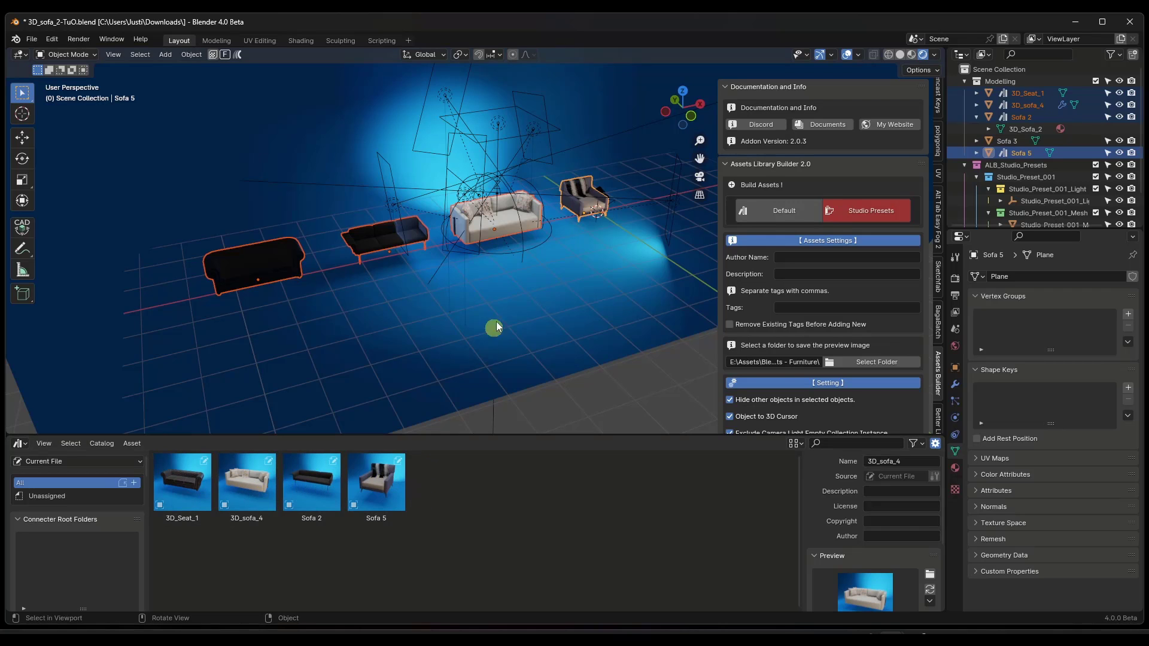
pyautogui.scroll(-8, 513, 254)
pyautogui.click(372, 483)
pyautogui.moveTo(372, 482); pyautogui.dragTo(227, 335)
pyautogui.press('KP_Decimal')
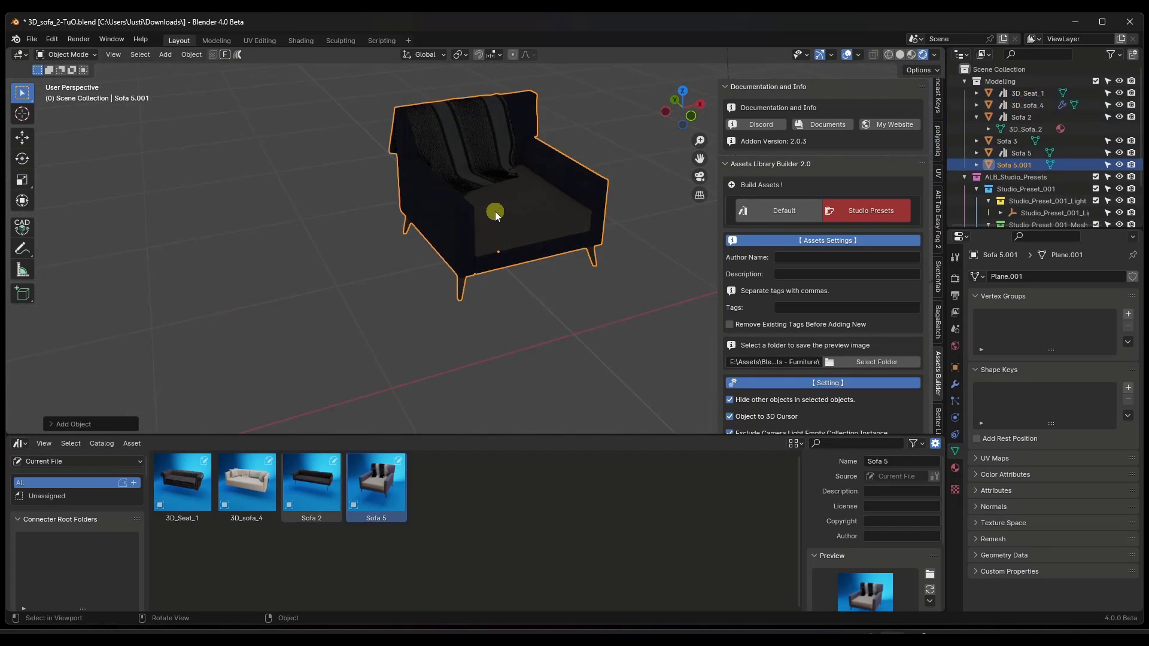
# Open the context menu of the ALB_Studio_Presets collection in the Outliner.
pyautogui.scroll(-8, 483, 213)
pyautogui.scroll(12, 461, 237)
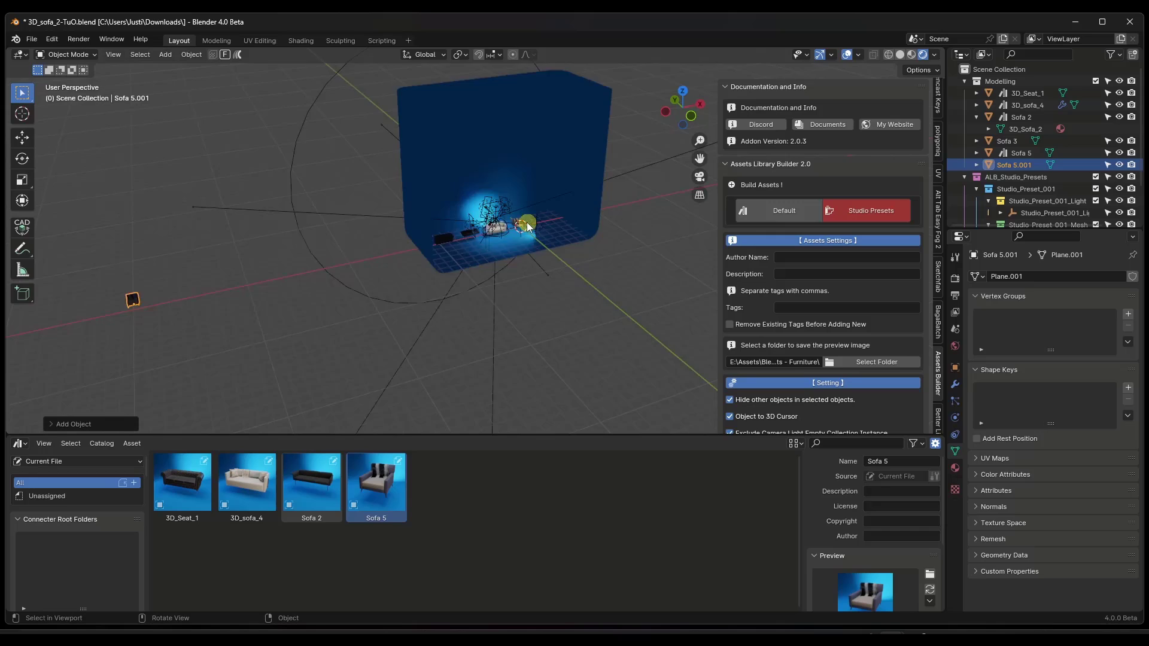
pyautogui.moveTo(466, 234); pyautogui.dragTo(470, 222, button='middle')
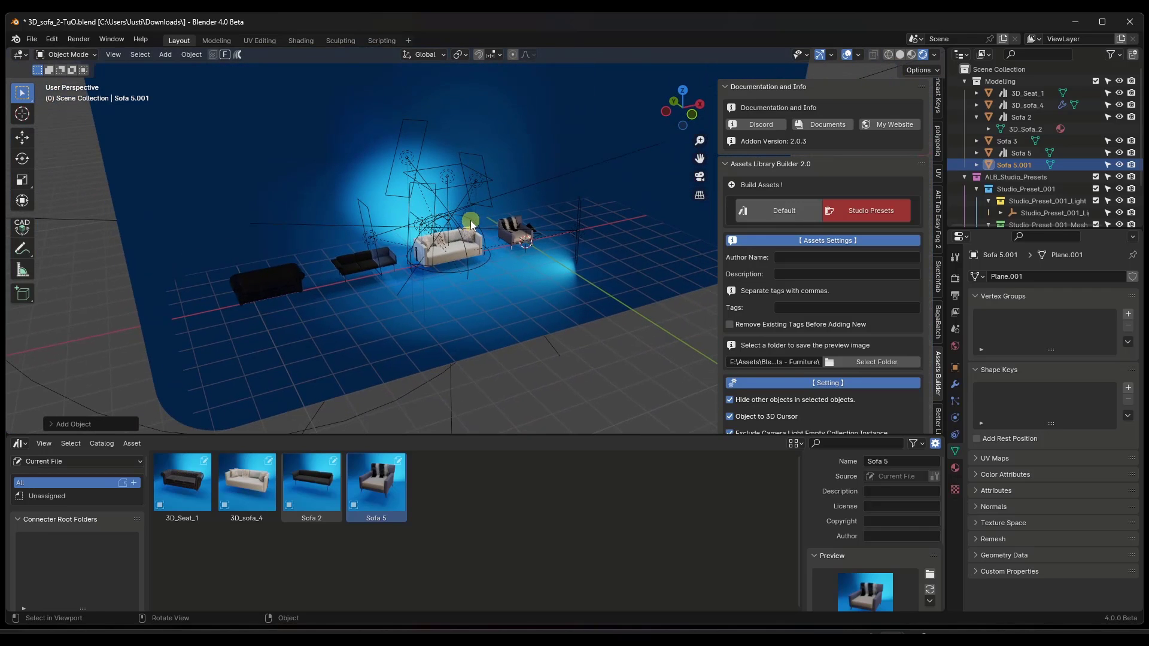
pyautogui.click(1012, 177)
pyautogui.rightClick(1011, 178)
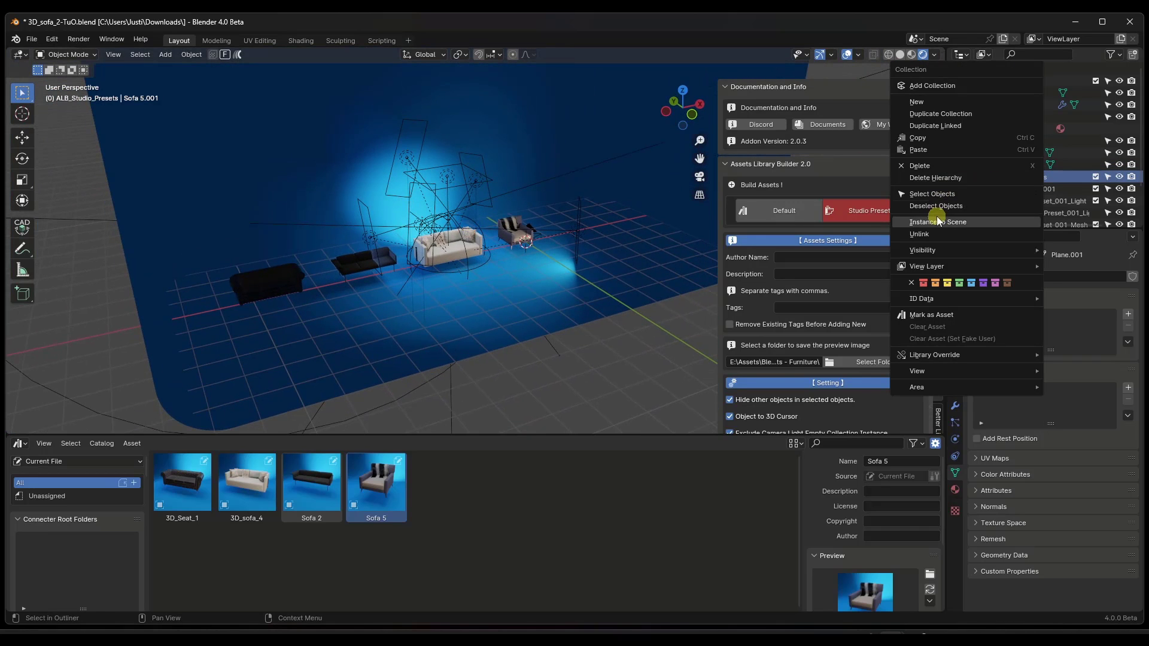
# Delete the old studio hierarchy and add Studio_Preset_006, shifting it along Y.
pyautogui.click(939, 178)
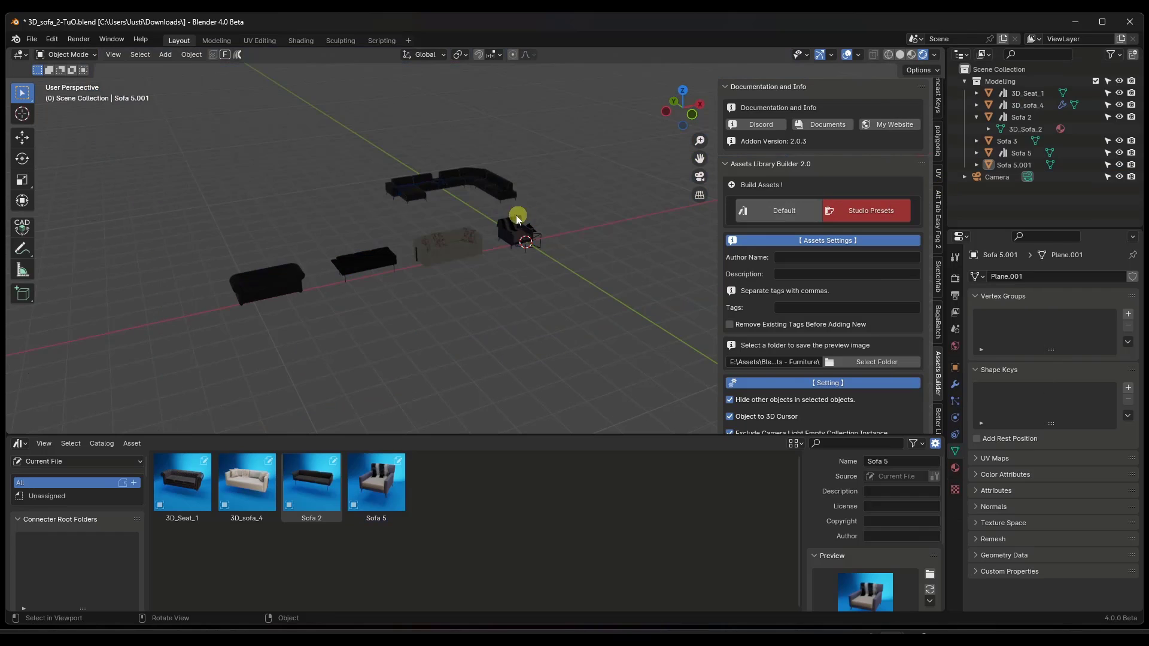
pyautogui.click(870, 210)
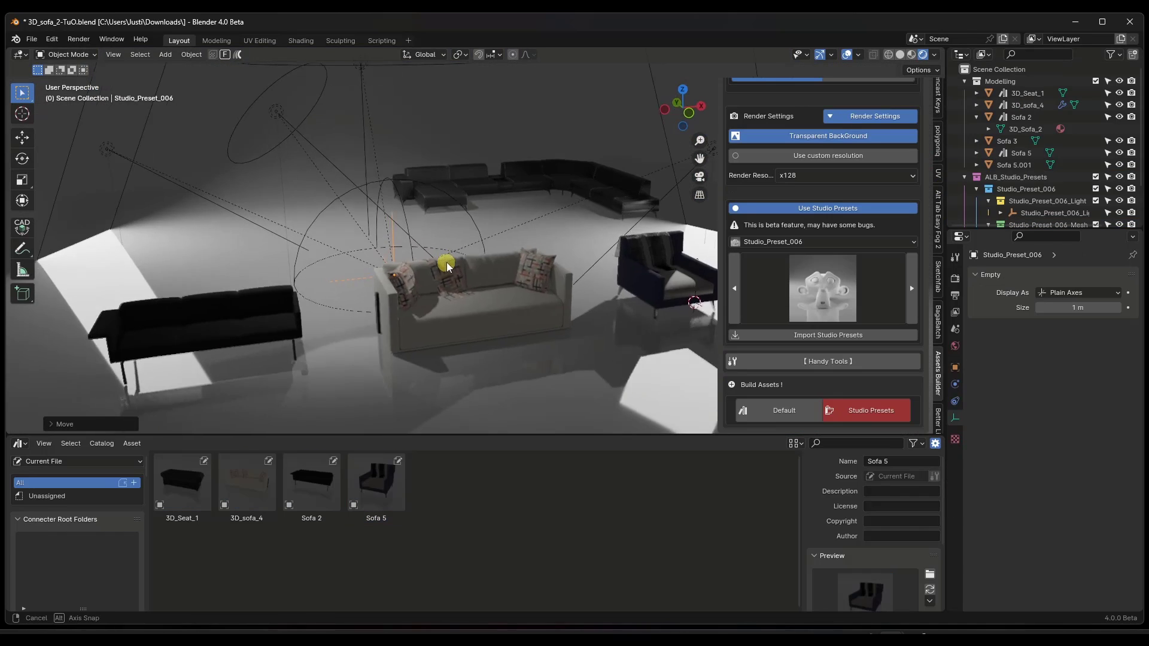
pyautogui.press('g')
pyautogui.press('y')
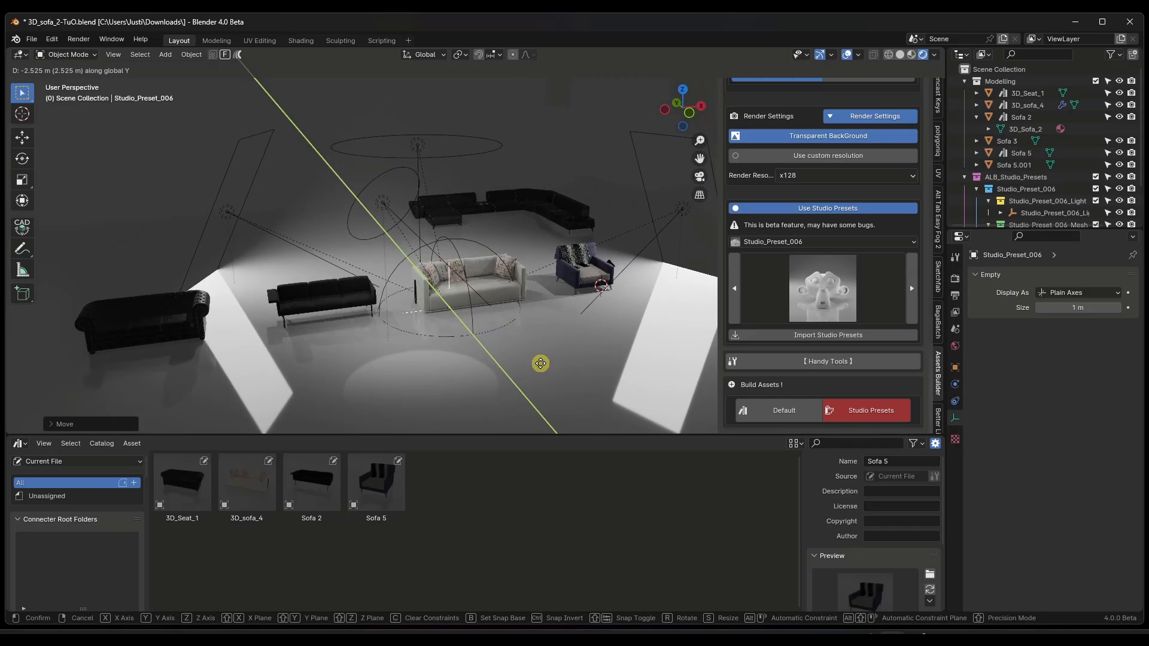
pyautogui.click(542, 360)
# Select the armchair, white sofa, black sofa and 3D_Seat_1.
pyautogui.scroll(-2, 446, 279)
pyautogui.click(539, 270)
pyautogui.keyDown('shift'); pyautogui.click(479, 285); pyautogui.keyUp('shift')
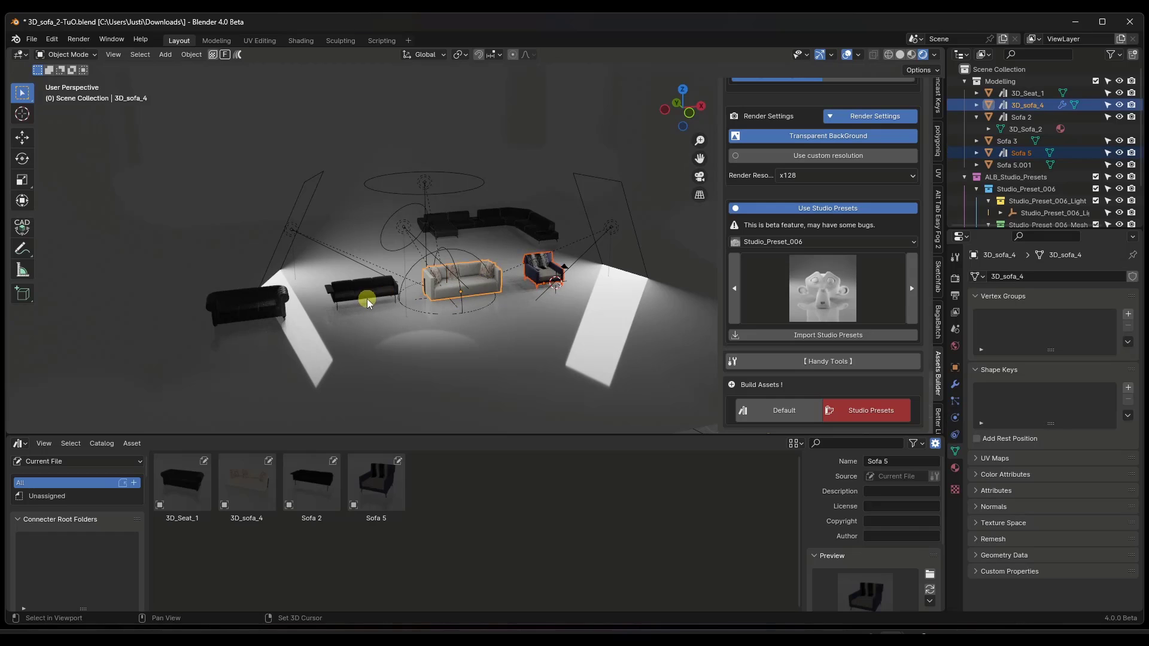
pyautogui.keyDown('shift'); pyautogui.click(367, 299); pyautogui.keyUp('shift')
pyautogui.keyDown('shift'); pyautogui.click(263, 299); pyautogui.keyUp('shift')
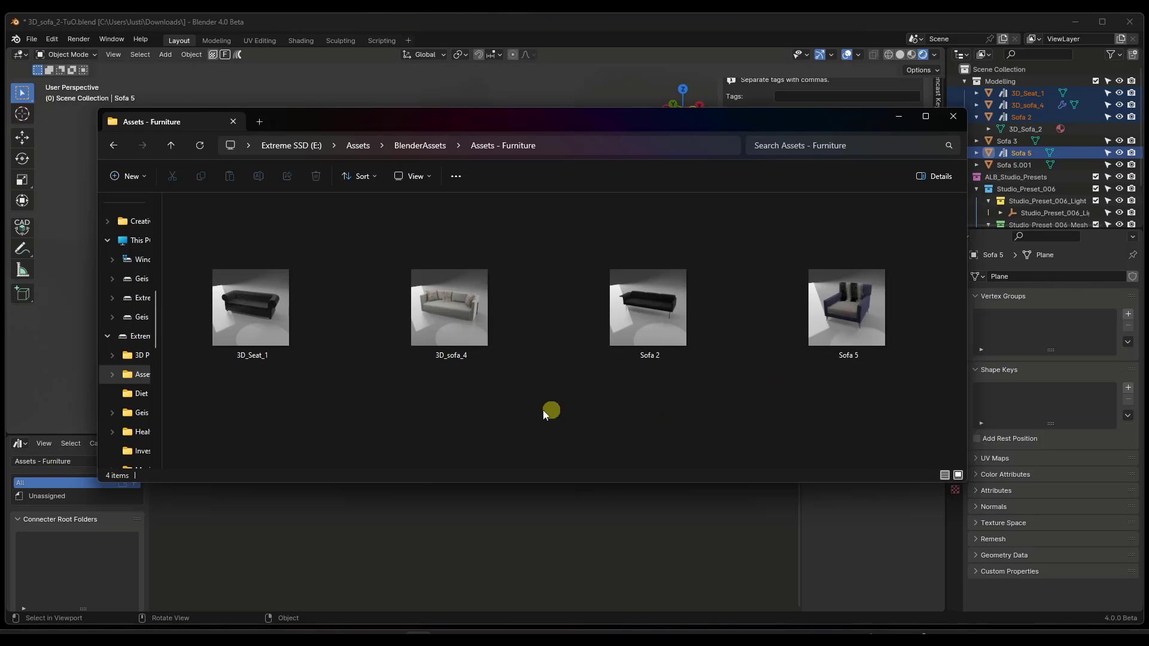
# Review the sofa preview images from 3D_Seat_1.png onward, then close Photos and Explorer.
pyautogui.doubleClick(264, 317)
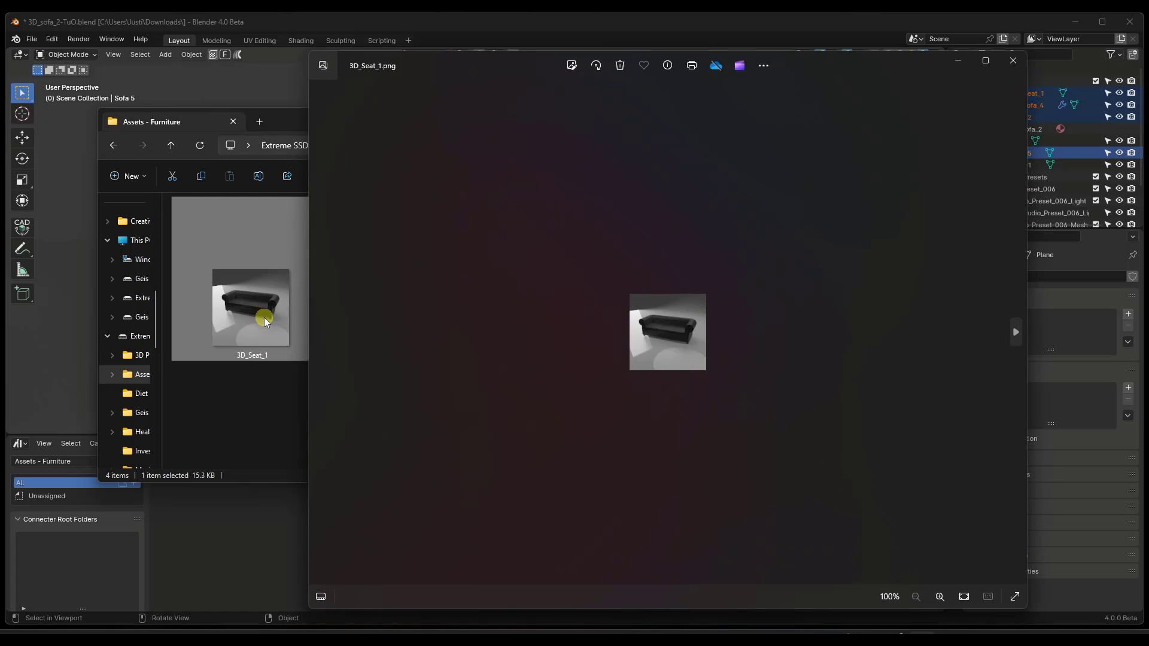
pyautogui.press('Right')
pyautogui.press('Right')
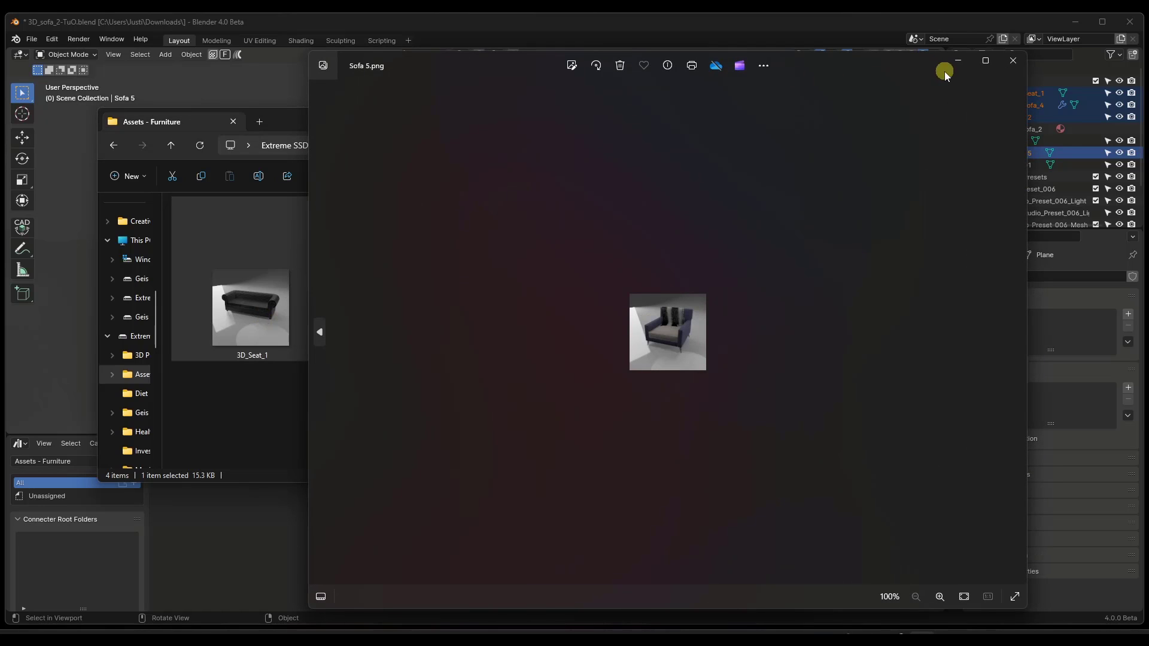
pyautogui.click(1017, 62)
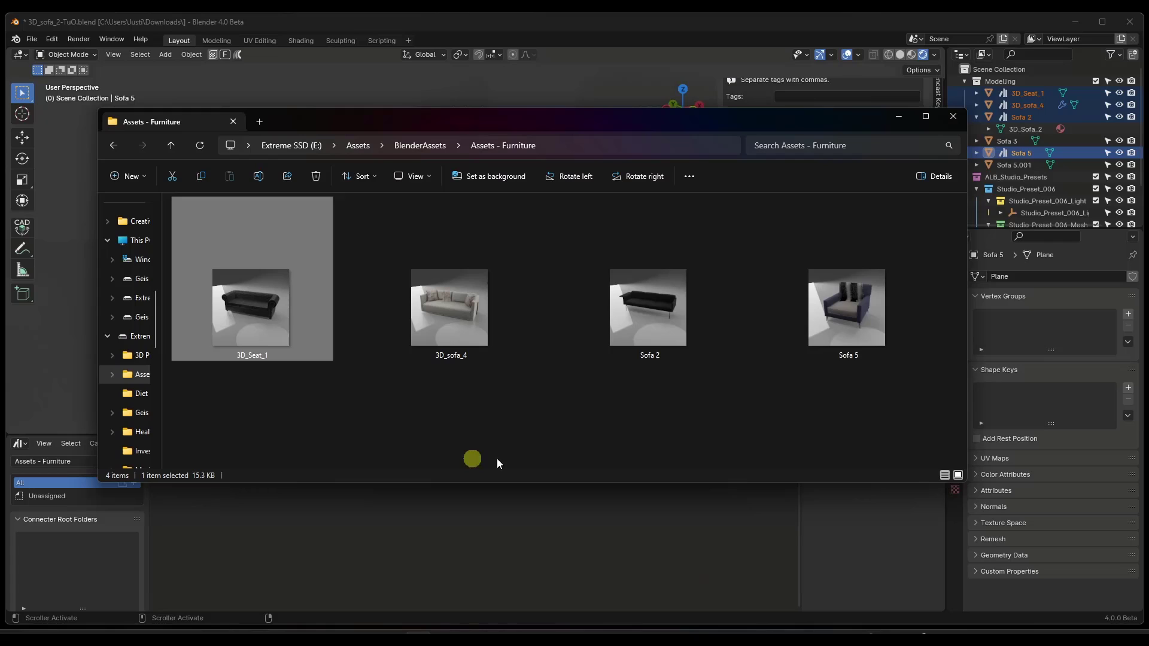
pyautogui.click(954, 116)
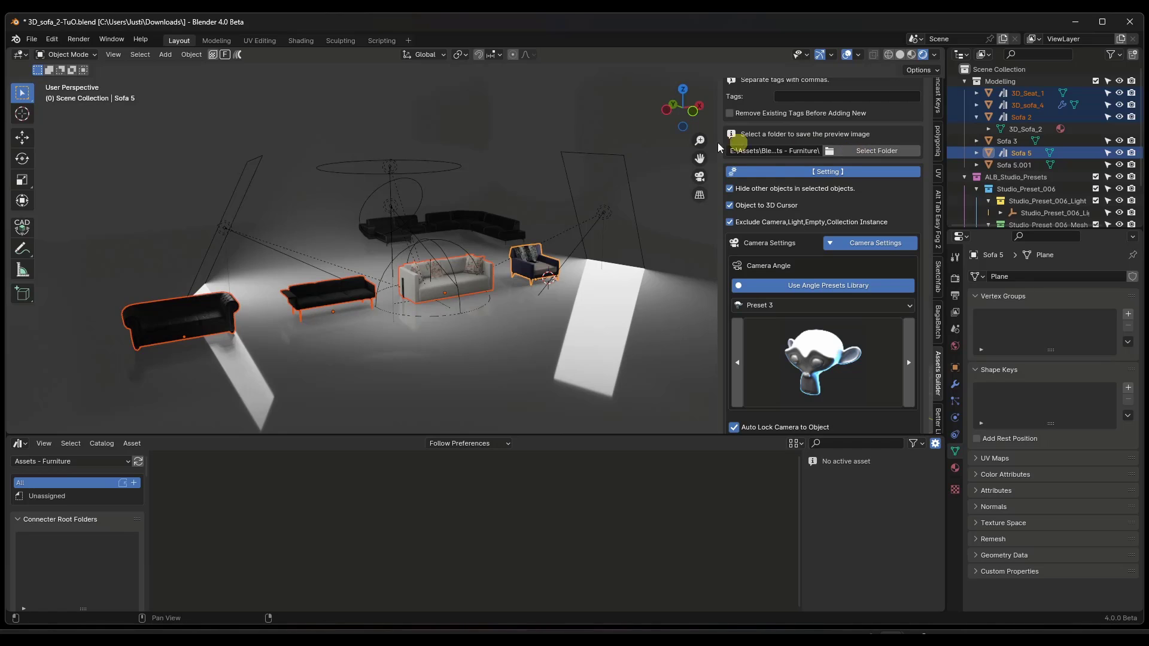
# Save the file as Sofas.blend in E:\Assets\BlenderAssets\Assets - Furniture.
pyautogui.click(31, 39)
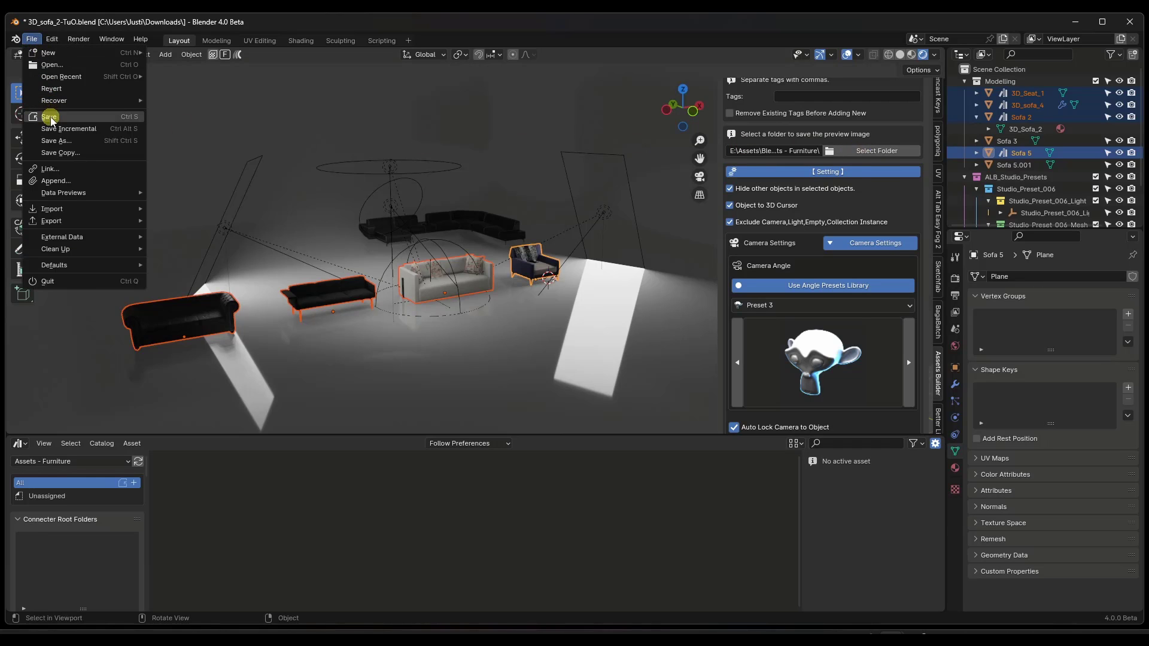
pyautogui.click(56, 140)
pyautogui.click(828, 471)
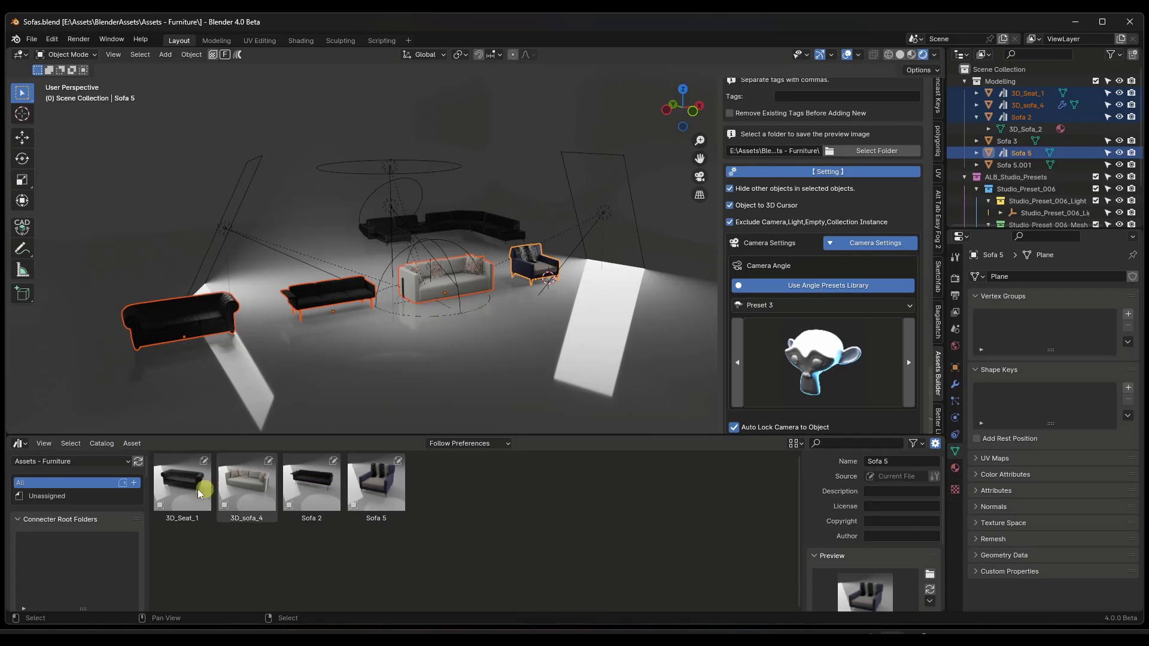
# Place a 3D_Seat_1 copy in the scene, then add and undo a 3D_sofa_4 copy.
pyautogui.click(181, 490)
pyautogui.moveTo(181, 489); pyautogui.dragTo(256, 277)
pyautogui.moveTo(246, 486); pyautogui.dragTo(459, 376)
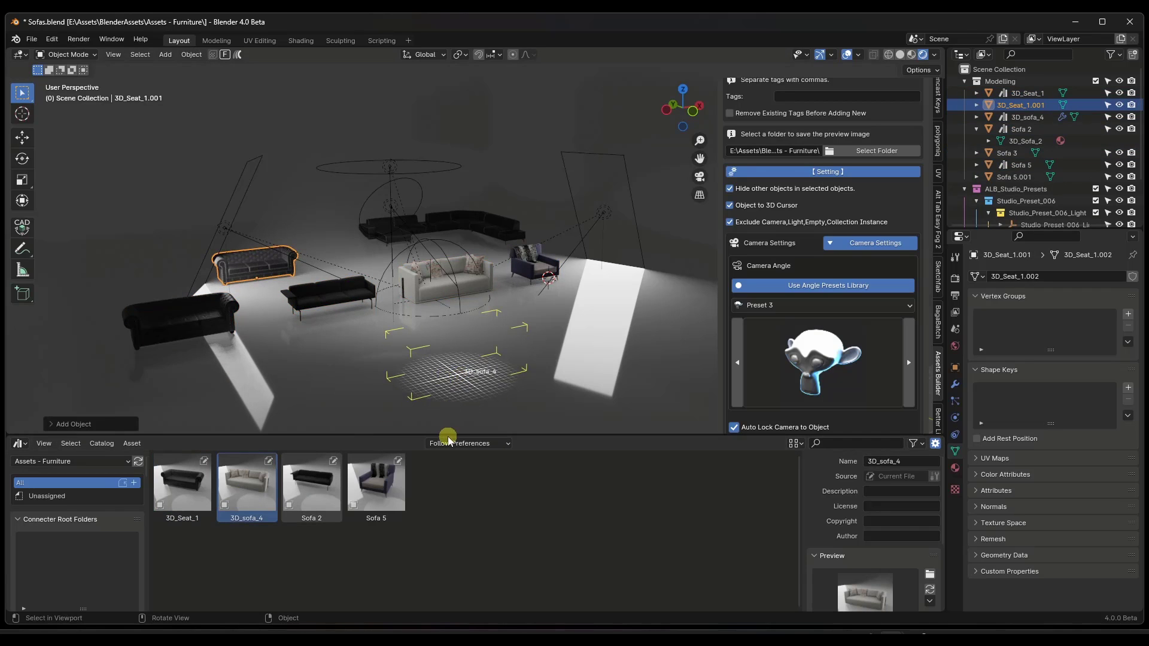
pyautogui.moveTo(448, 439); pyautogui.dragTo(452, 407)
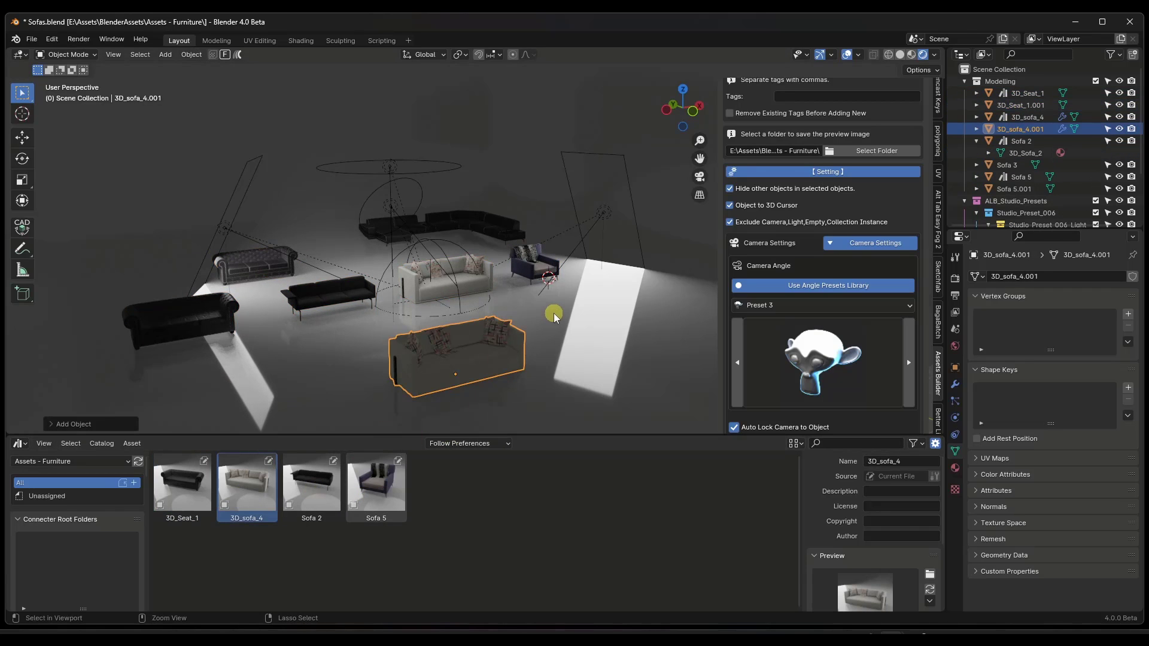
pyautogui.hotkey('ctrl', 'z')
# Orbit around the sofas and inspect the 3D_Seat_1, 3D_sofa_4, Sofa 2 and Sofa 5 thumbnails.
pyautogui.scroll(-5, 526, 274)
pyautogui.scroll(4, 513, 290)
pyautogui.moveTo(513, 290); pyautogui.dragTo(527, 267, button='middle')
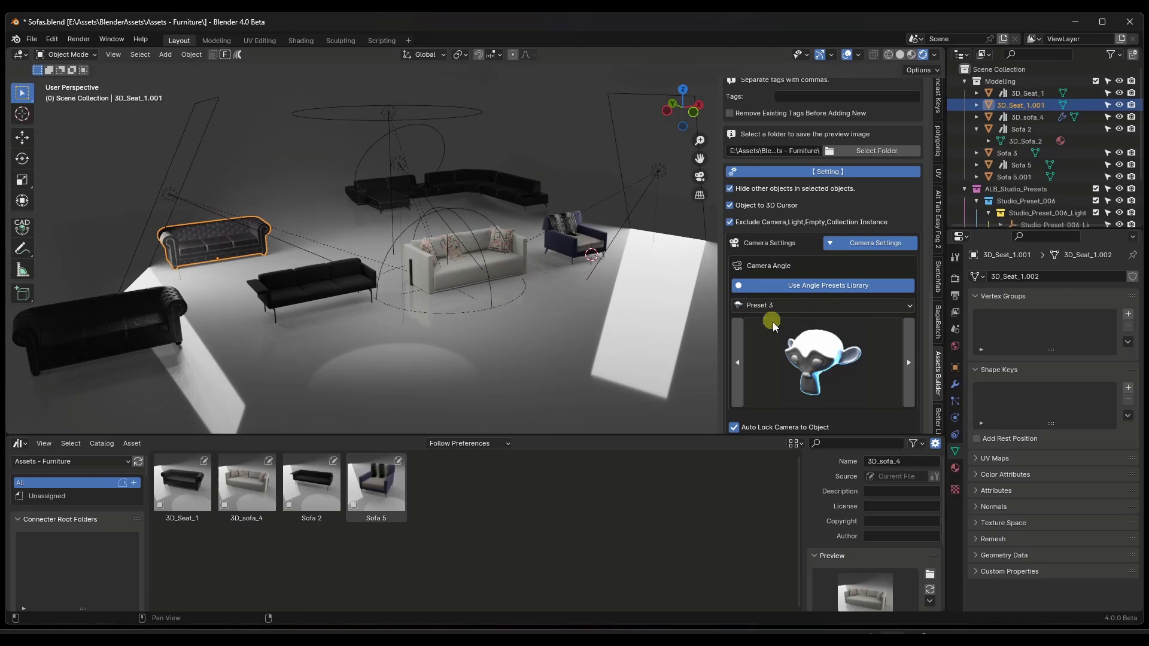
pyautogui.scroll(-10, 828, 353)
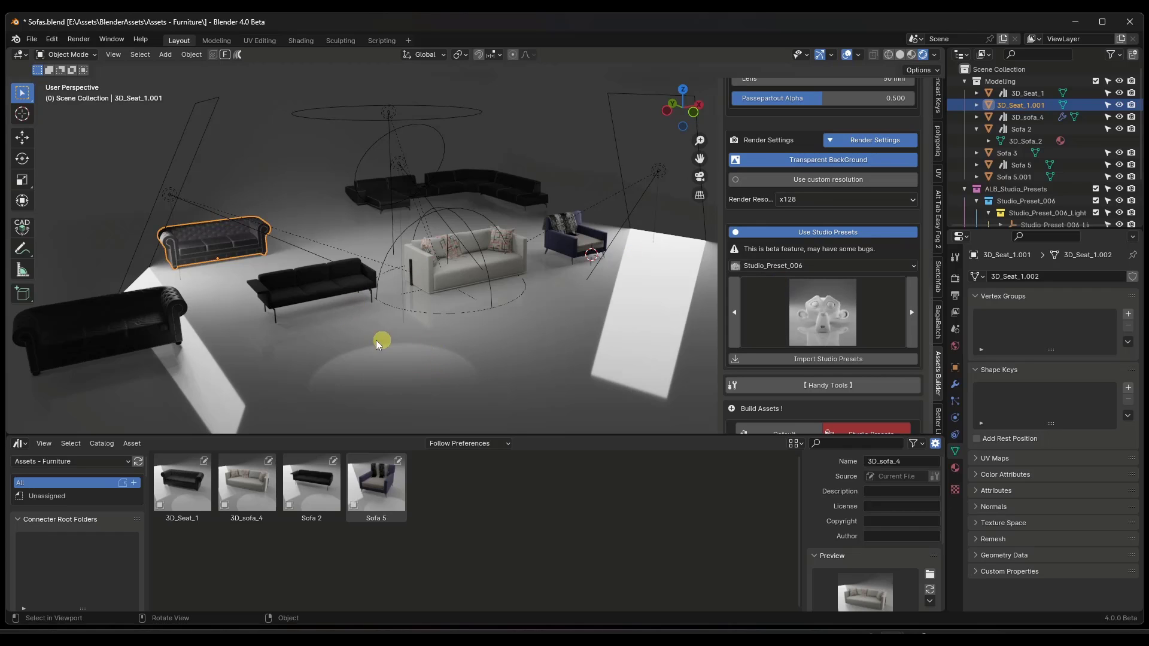
pyautogui.moveTo(357, 337); pyautogui.dragTo(372, 325, button='middle')
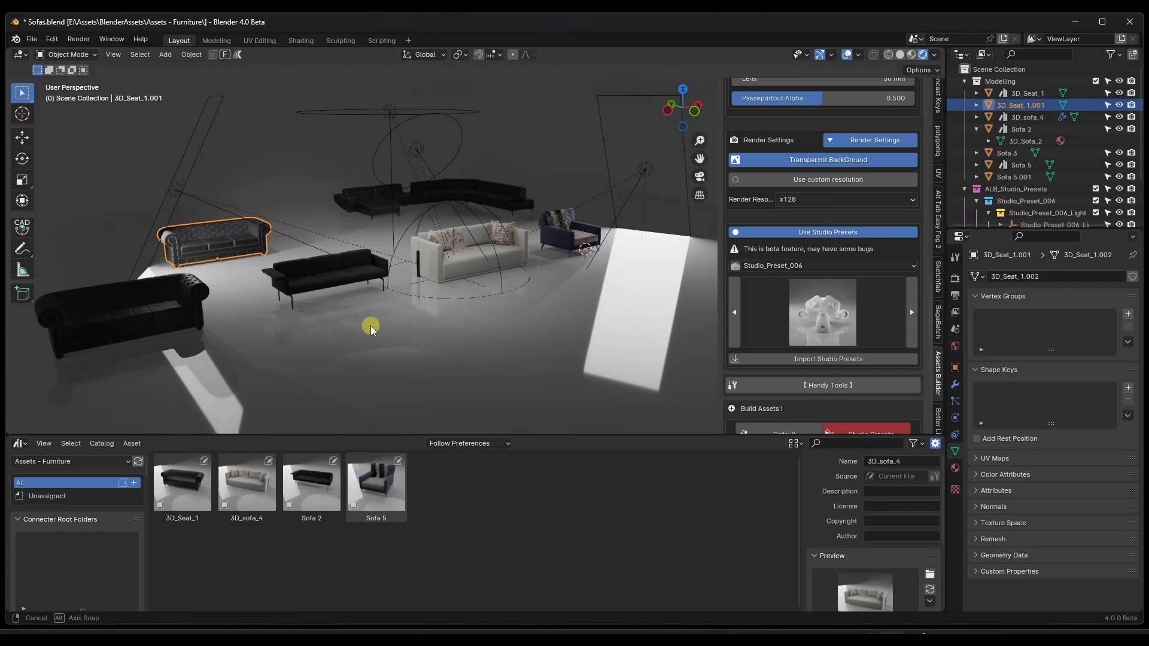
pyautogui.click(187, 506)
pyautogui.click(249, 487)
pyautogui.click(314, 487)
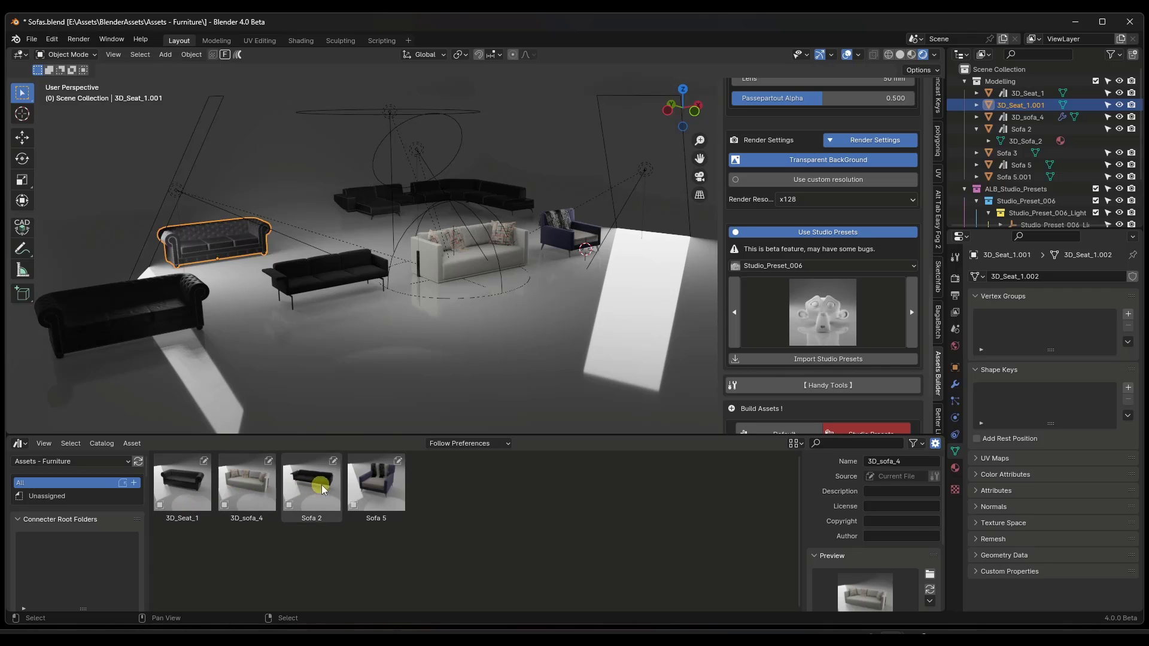
pyautogui.click(376, 492)
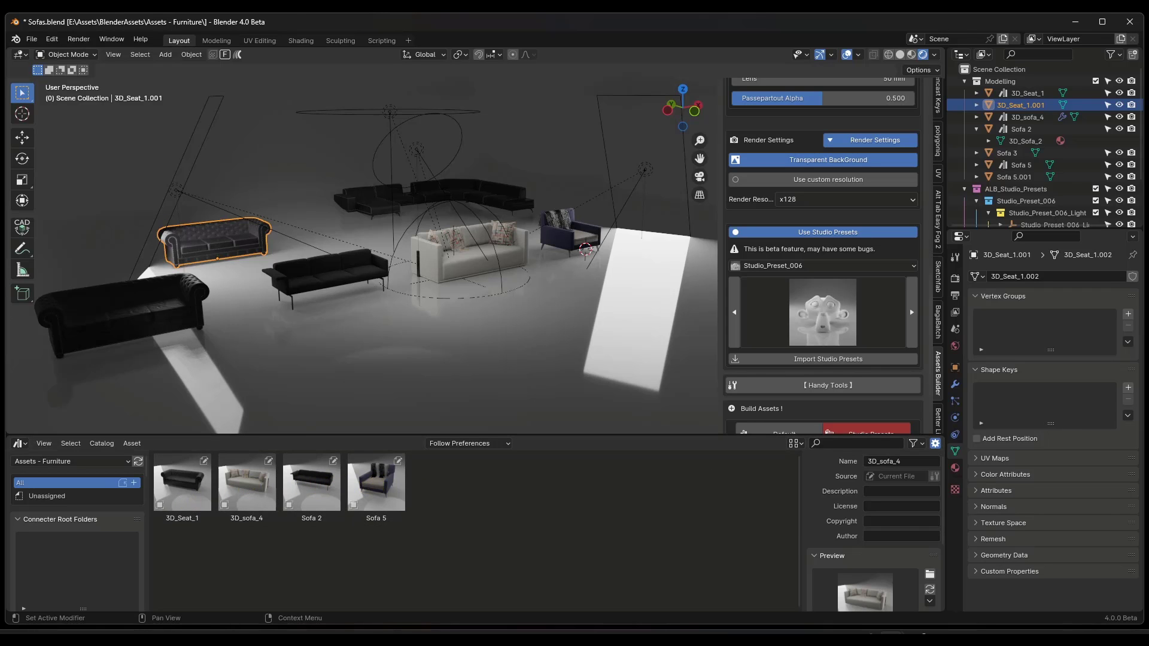